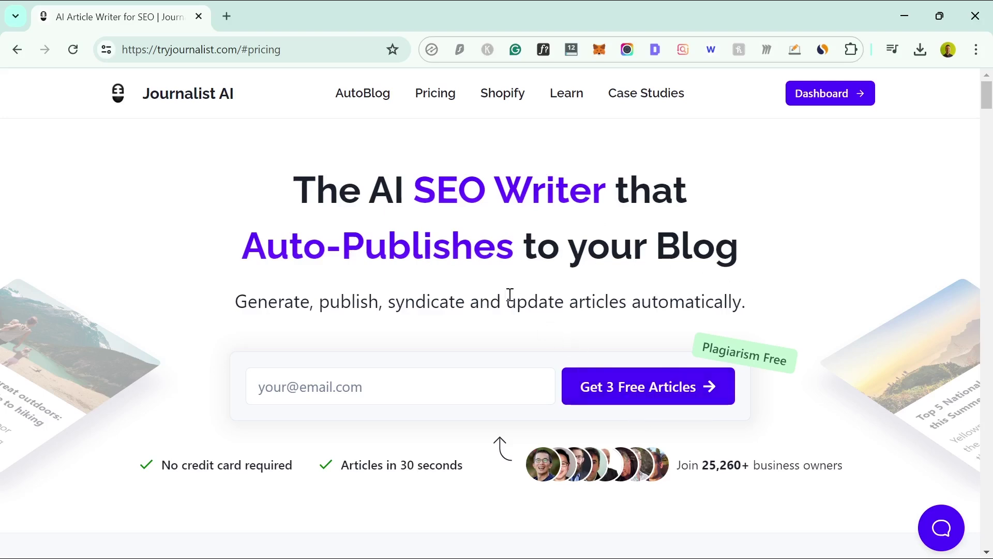
- Jump to the pricing section listing the Solo $39, Business $79 and Agency $259 plans
{"action": "left_click", "coordinate": [435, 104]}
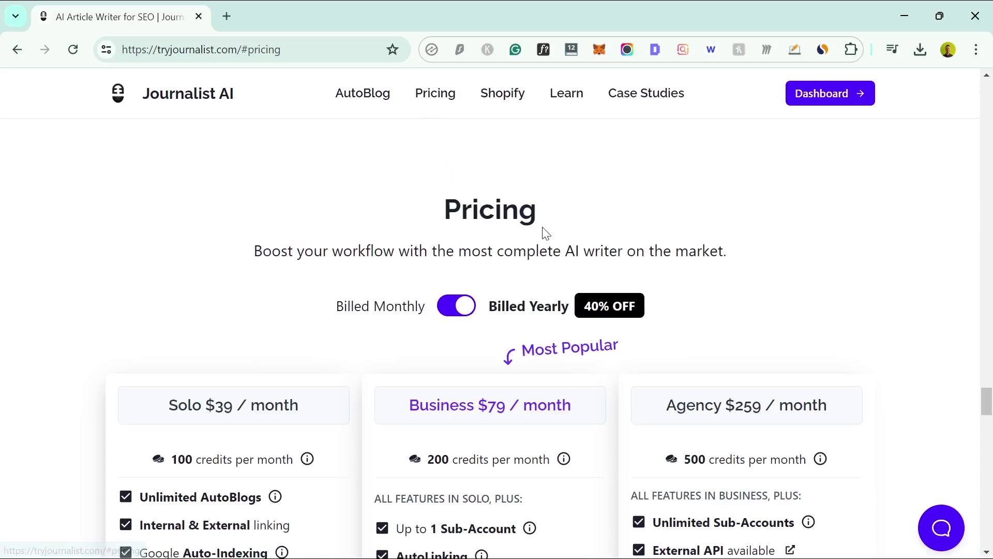
- Switch the plans to monthly billing and check the Solo plan's feature info icons
{"action": "left_click", "coordinate": [455, 309]}
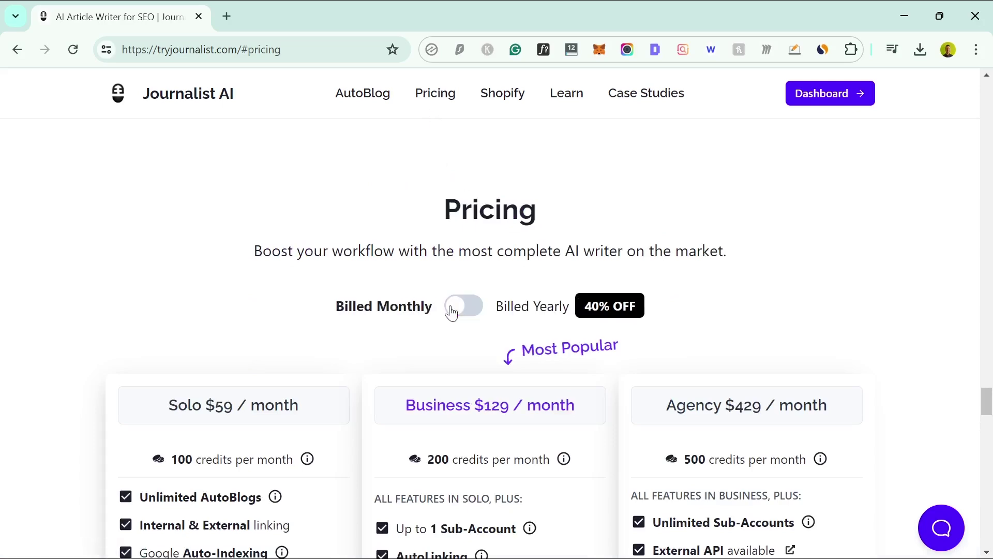
{"action": "scroll", "coordinate": [472, 210], "scroll_direction": "down", "scroll_amount": 3}
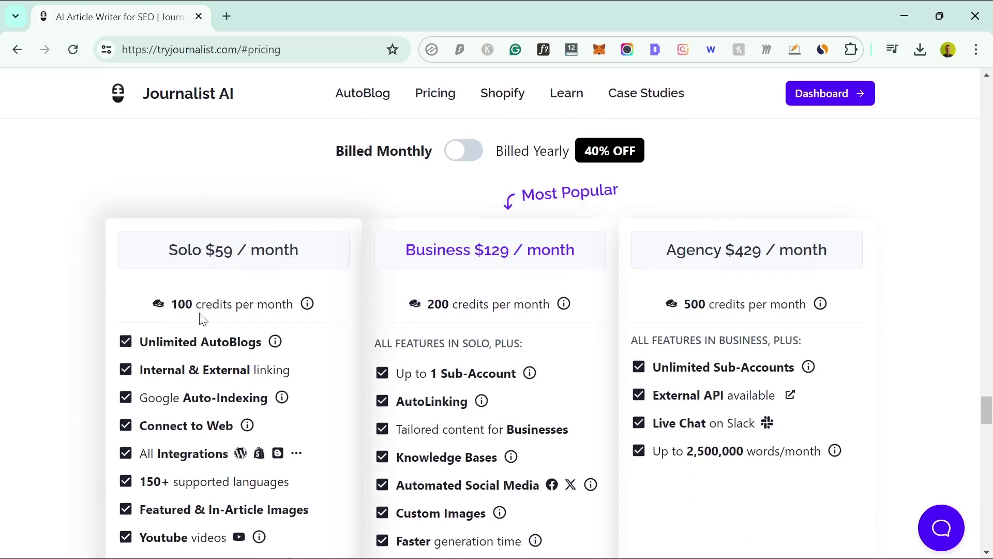
{"action": "mouse_move", "coordinate": [311, 309]}
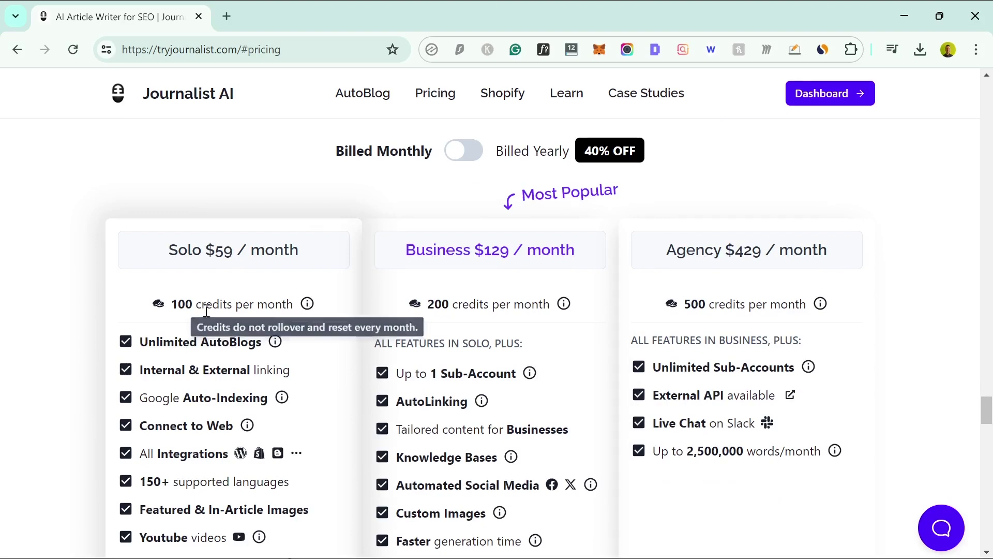
{"action": "scroll", "coordinate": [69, 299], "scroll_direction": "down", "scroll_amount": 1}
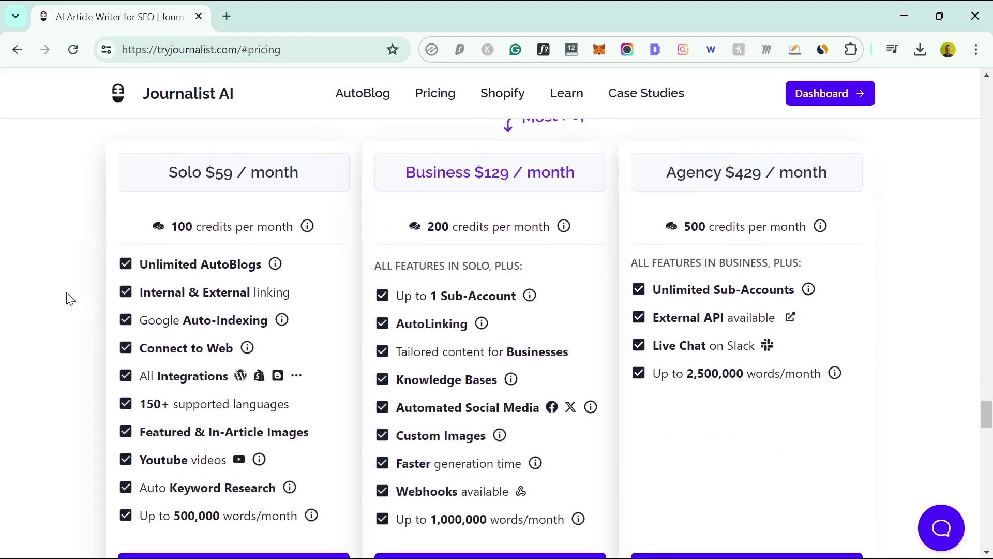
{"action": "mouse_move", "coordinate": [276, 266]}
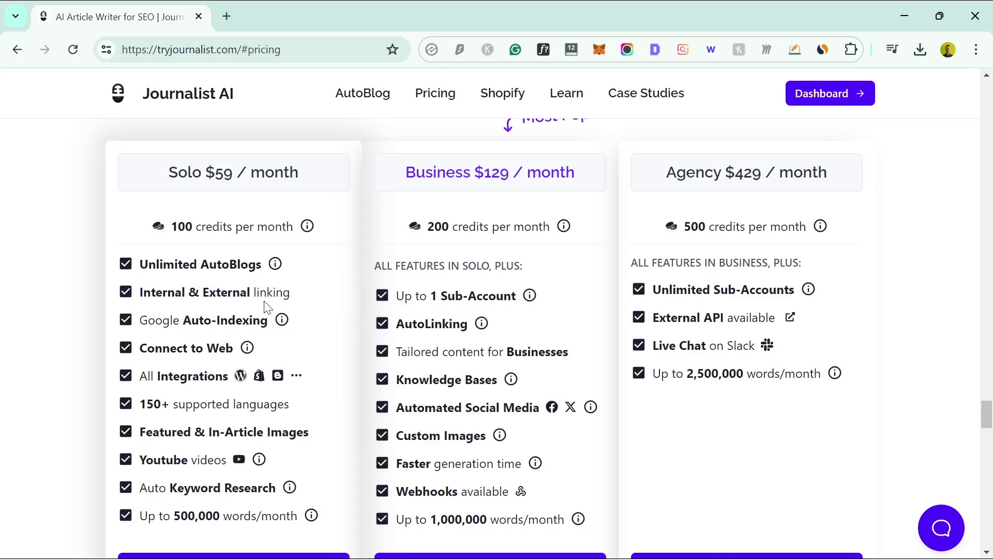
- Highlight the External linking and 150+ supported languages feature lines, then clear the highlight
{"action": "left_click_drag", "start_coordinate": [202, 293], "coordinate": [301, 309]}
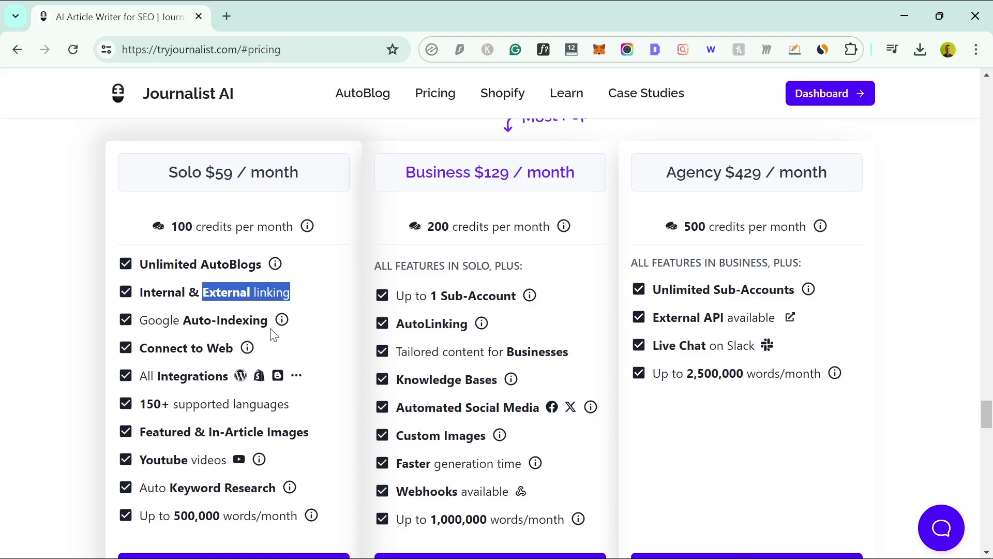
{"action": "mouse_move", "coordinate": [249, 350]}
{"action": "left_click_drag", "start_coordinate": [145, 404], "coordinate": [291, 406]}
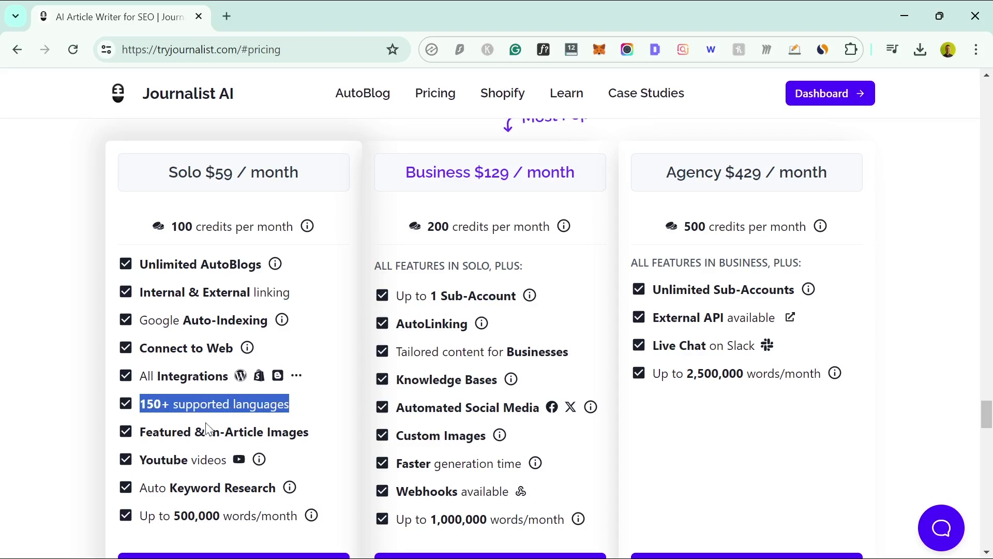
{"action": "left_click", "coordinate": [4, 387]}
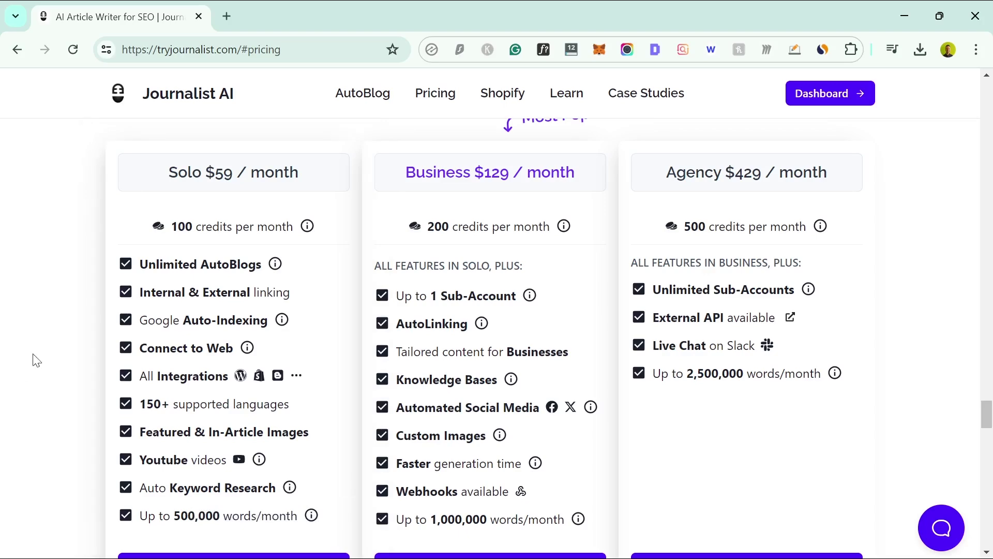
- Highlight the Business and Agency credit and word limits, then toggle yearly billing and back to monthly
{"action": "scroll", "coordinate": [36, 361], "scroll_direction": "down", "scroll_amount": 3}
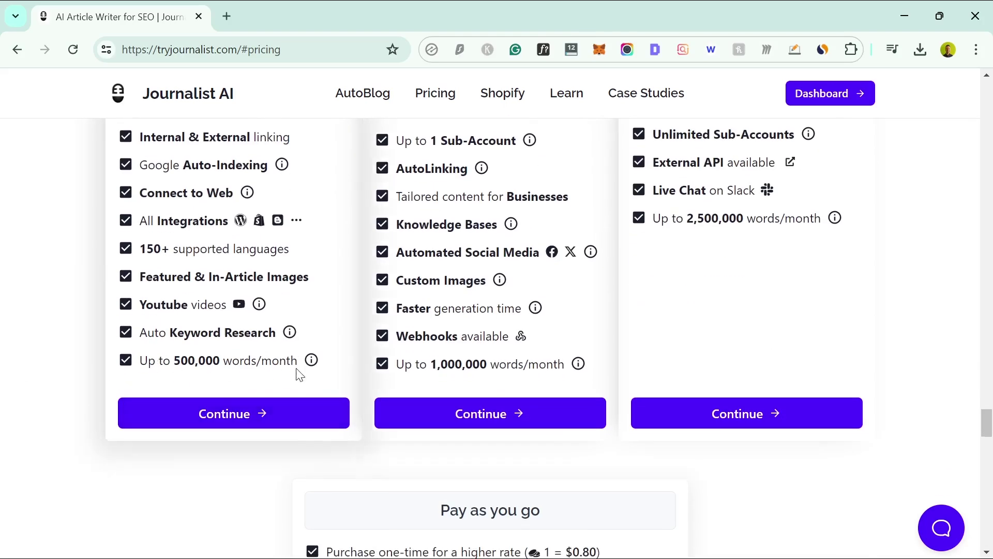
{"action": "scroll", "coordinate": [297, 373], "scroll_direction": "up", "scroll_amount": 4}
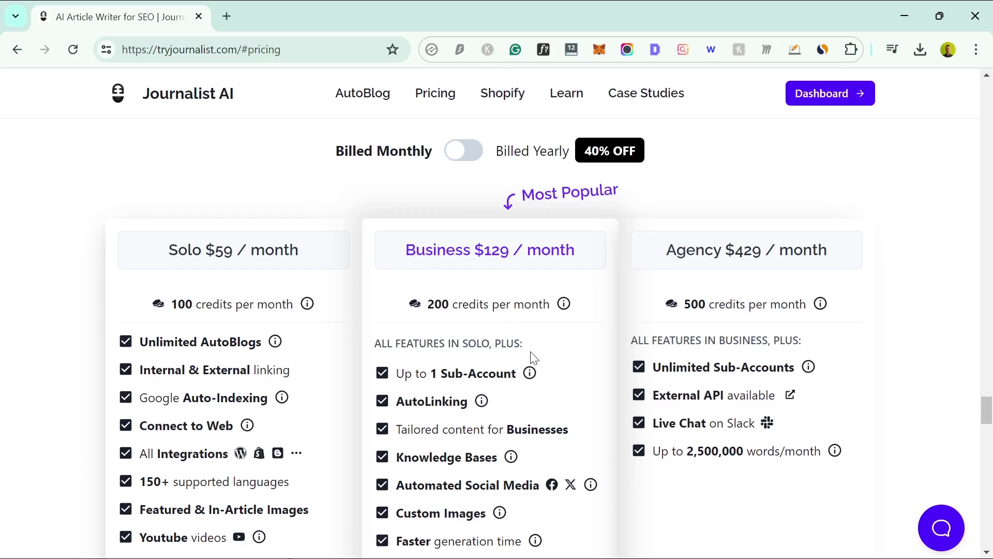
{"action": "left_click_drag", "start_coordinate": [427, 304], "coordinate": [472, 305]}
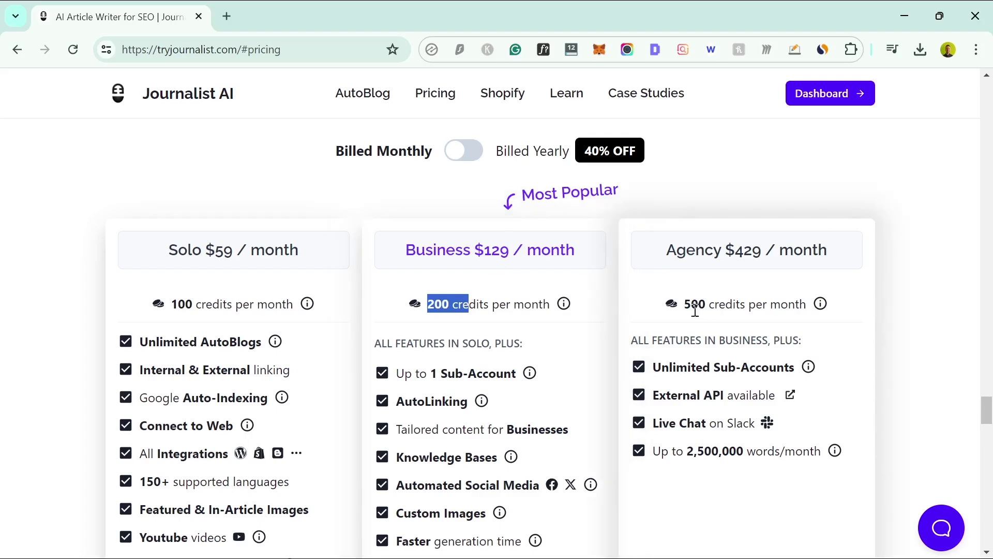
{"action": "left_click_drag", "start_coordinate": [684, 304], "coordinate": [767, 307]}
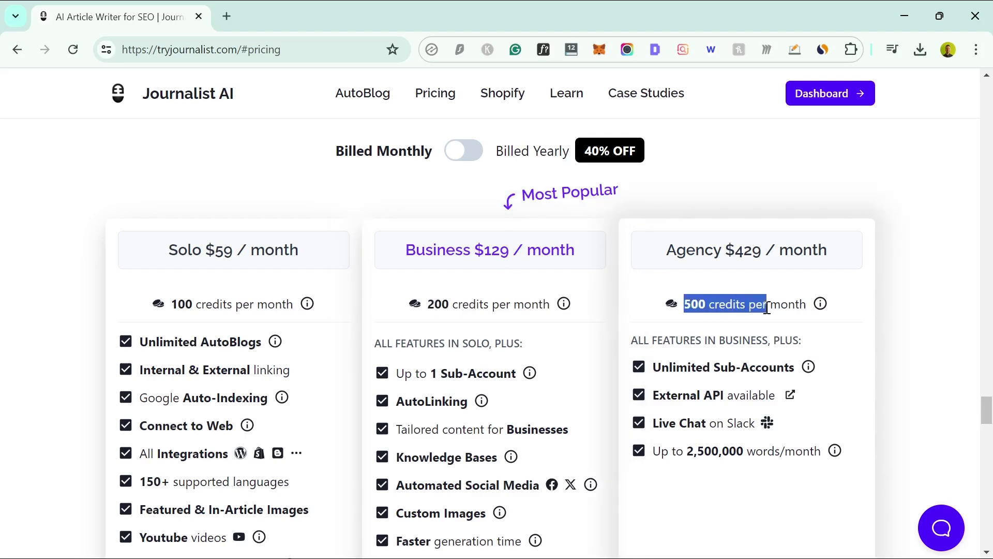
{"action": "left_click_drag", "start_coordinate": [687, 451], "coordinate": [785, 451]}
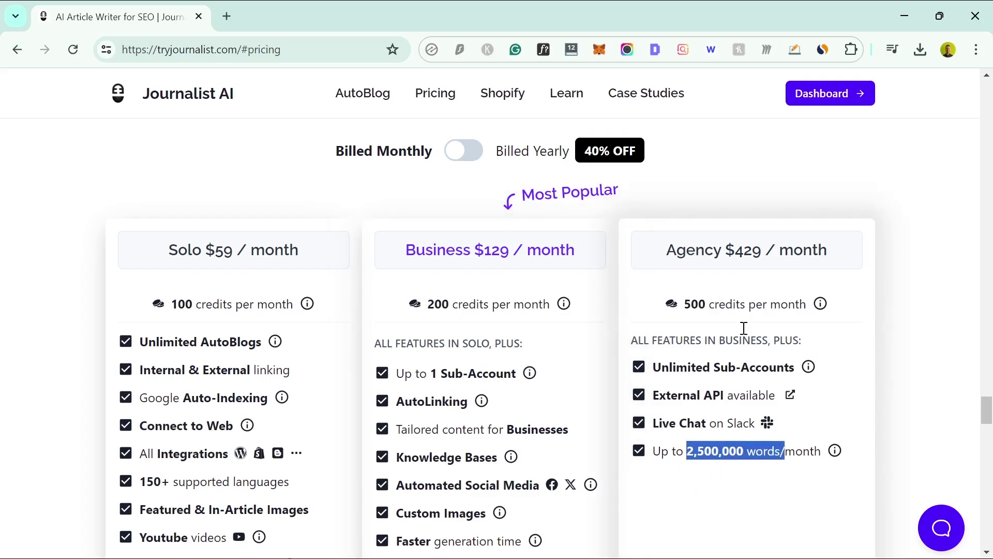
{"action": "left_click", "coordinate": [466, 161]}
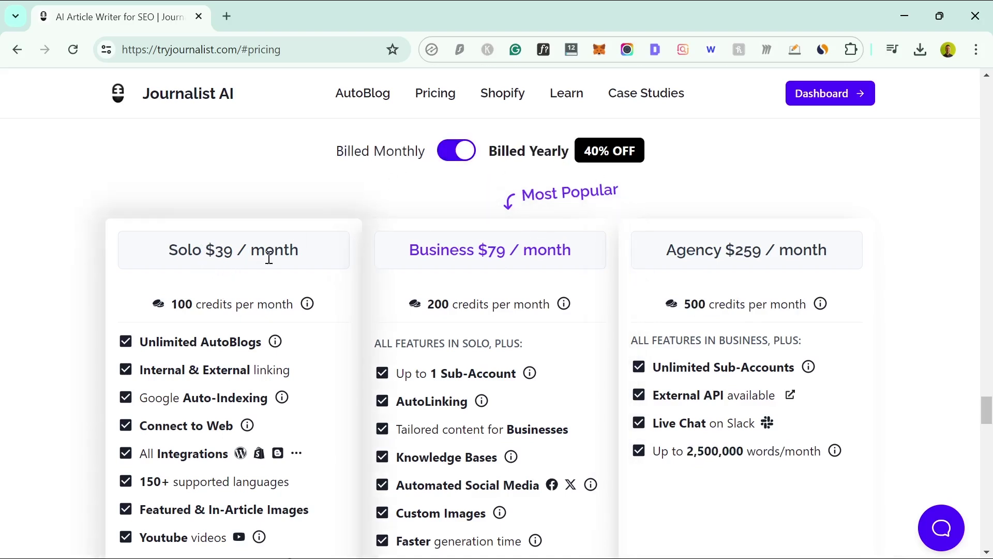
{"action": "left_click", "coordinate": [461, 151]}
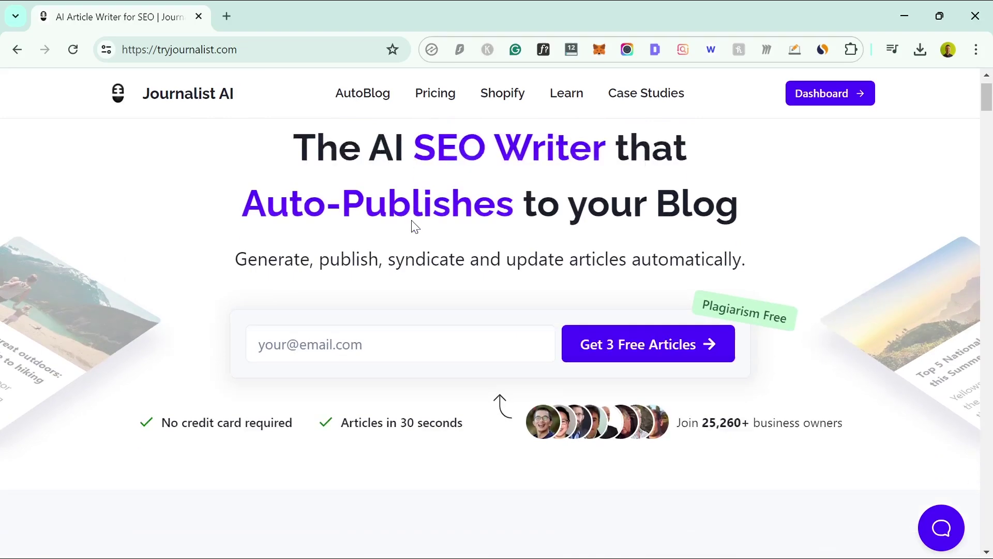
- Scroll through the homepage sections and back up to 'The AI SEO Writer that Auto-Publishes to your Blog'
{"action": "scroll", "coordinate": [414, 226], "scroll_direction": "down", "scroll_amount": 4}
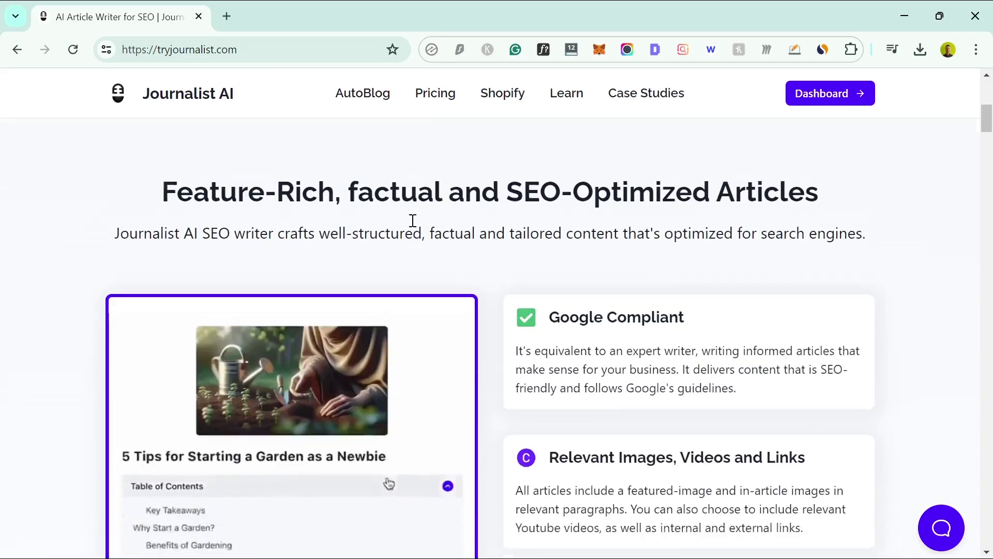
{"action": "scroll", "coordinate": [413, 221], "scroll_direction": "down", "scroll_amount": 1}
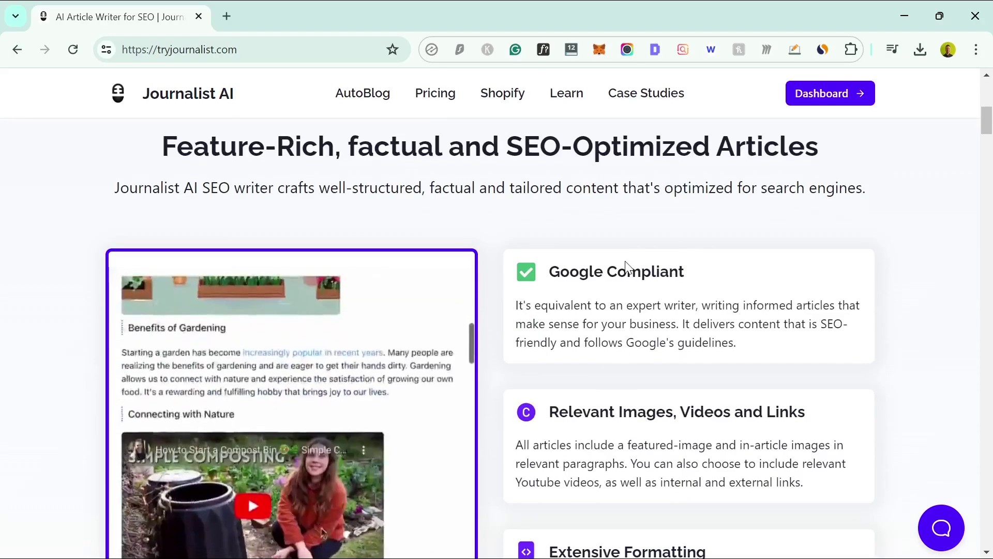
{"action": "scroll", "coordinate": [626, 265], "scroll_direction": "down", "scroll_amount": 3}
{"action": "scroll", "coordinate": [626, 263], "scroll_direction": "down", "scroll_amount": 5}
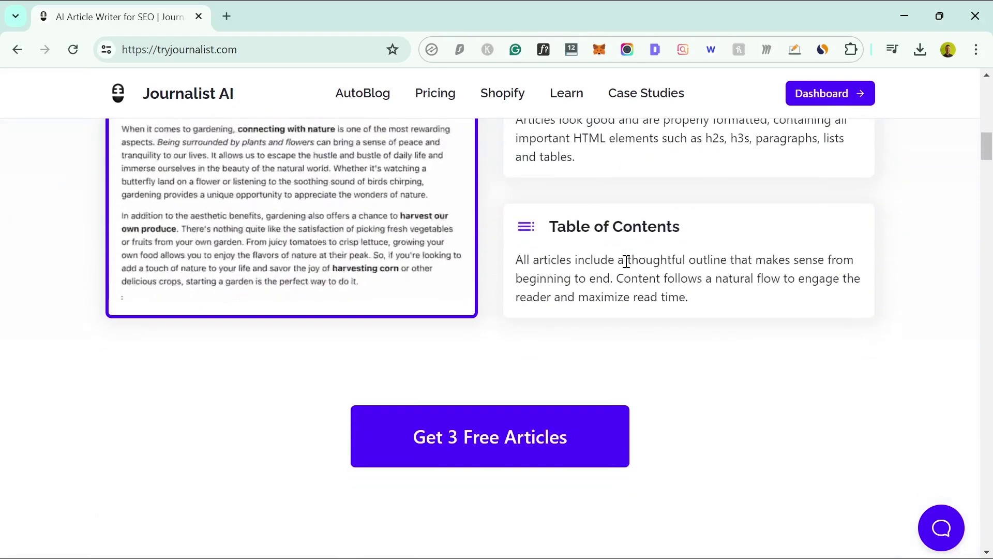
{"action": "scroll", "coordinate": [627, 261], "scroll_direction": "down", "scroll_amount": 5}
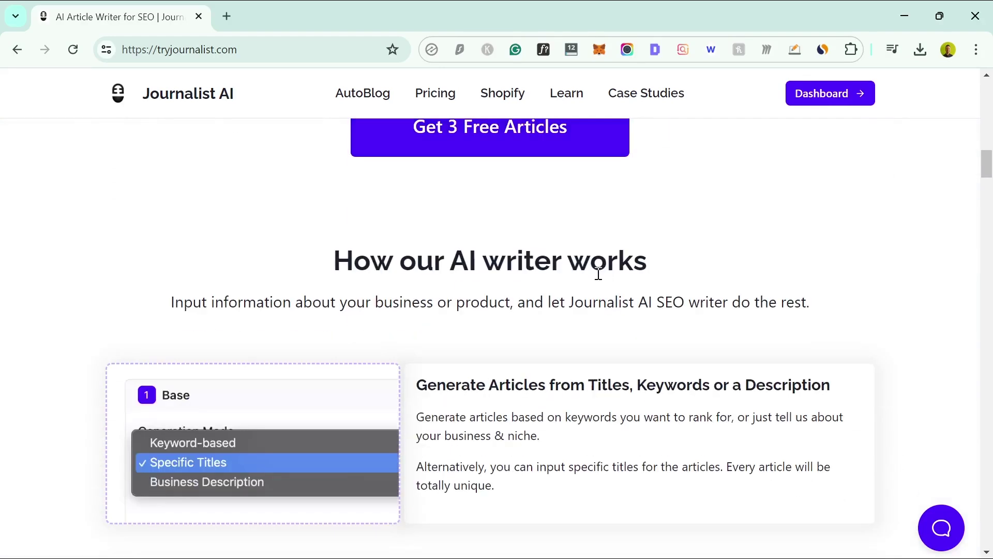
{"action": "scroll", "coordinate": [583, 293], "scroll_direction": "down", "scroll_amount": 2}
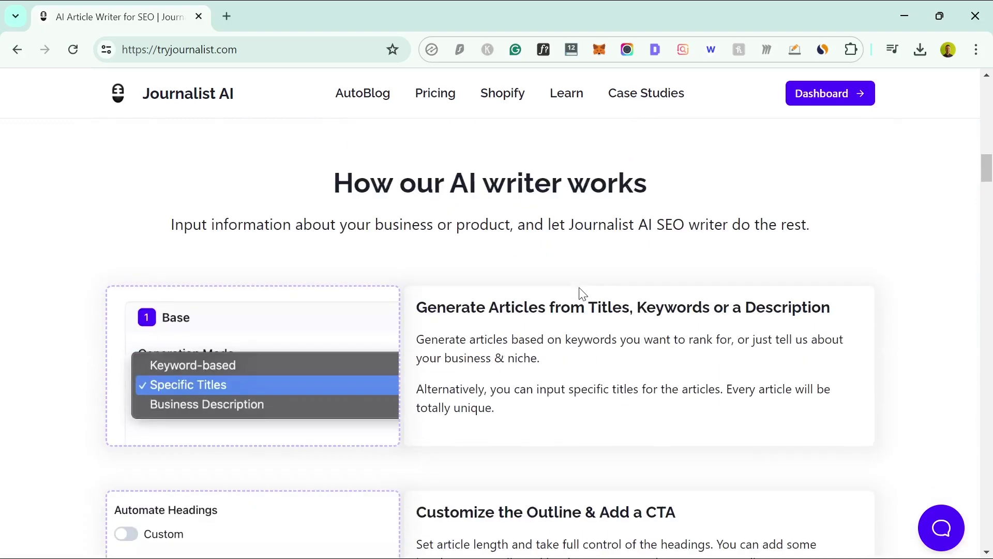
{"action": "scroll", "coordinate": [583, 294], "scroll_direction": "down", "scroll_amount": 3}
{"action": "scroll", "coordinate": [583, 293], "scroll_direction": "down", "scroll_amount": 7}
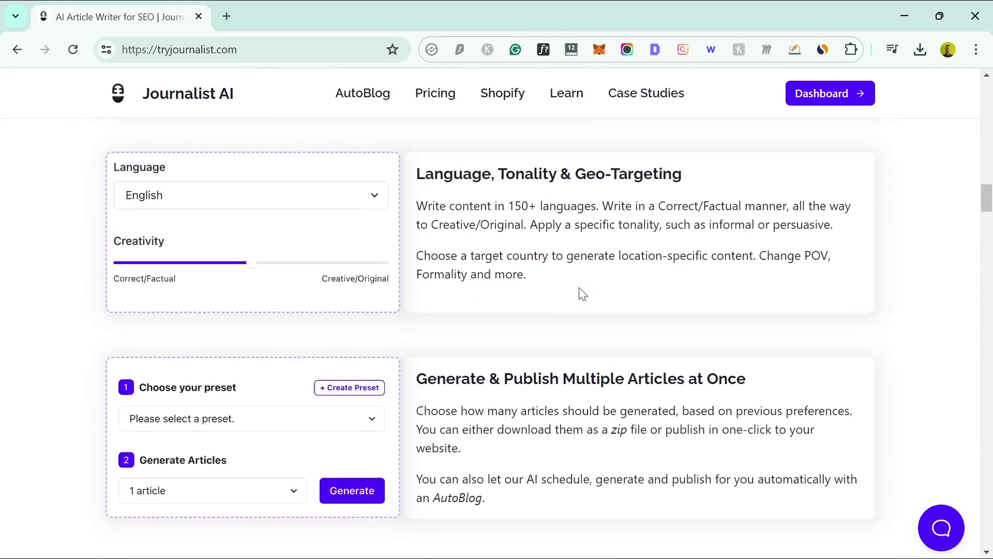
{"action": "scroll", "coordinate": [583, 293], "scroll_direction": "down", "scroll_amount": 12}
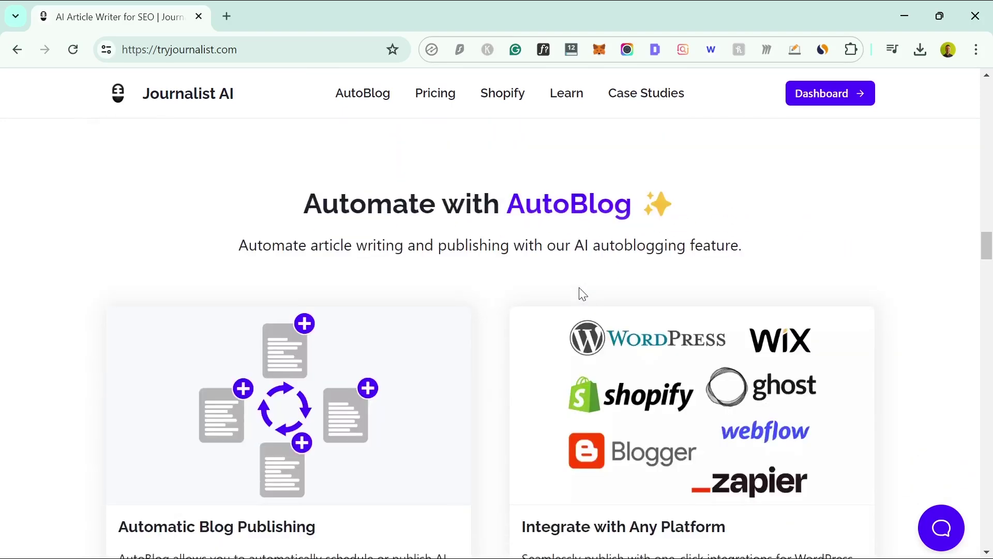
{"action": "scroll", "coordinate": [583, 293], "scroll_direction": "down", "scroll_amount": 3}
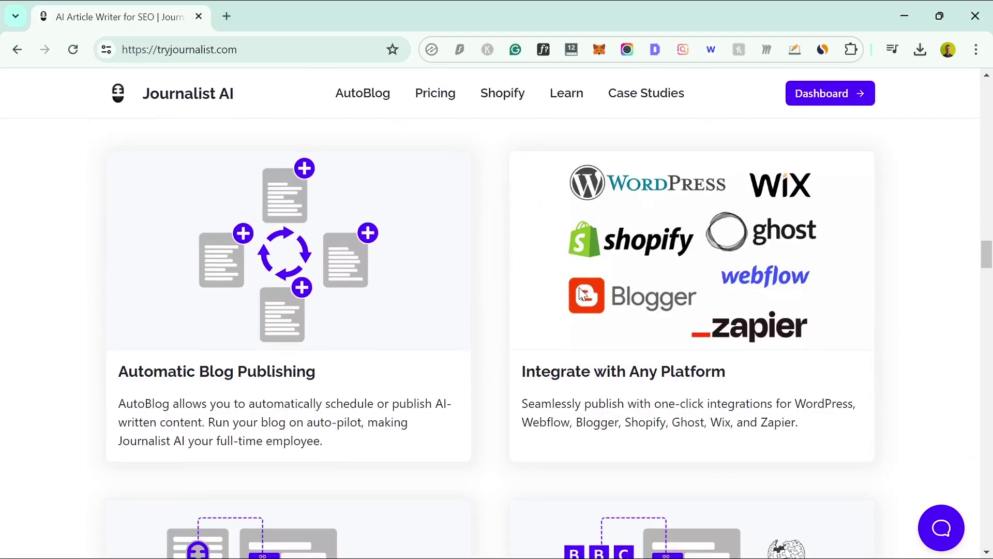
{"action": "scroll", "coordinate": [583, 294], "scroll_direction": "down", "scroll_amount": 2}
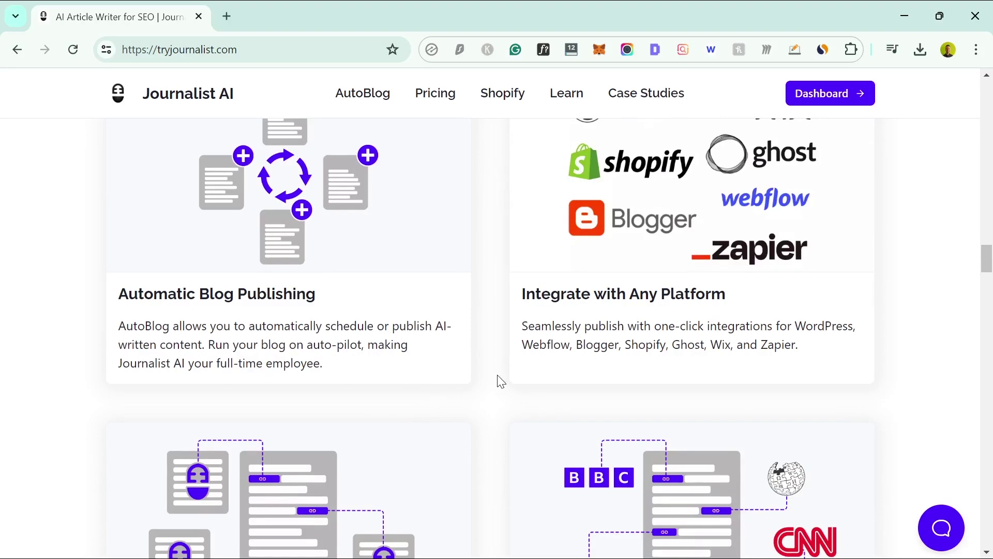
{"action": "scroll", "coordinate": [500, 382], "scroll_direction": "down", "scroll_amount": 6}
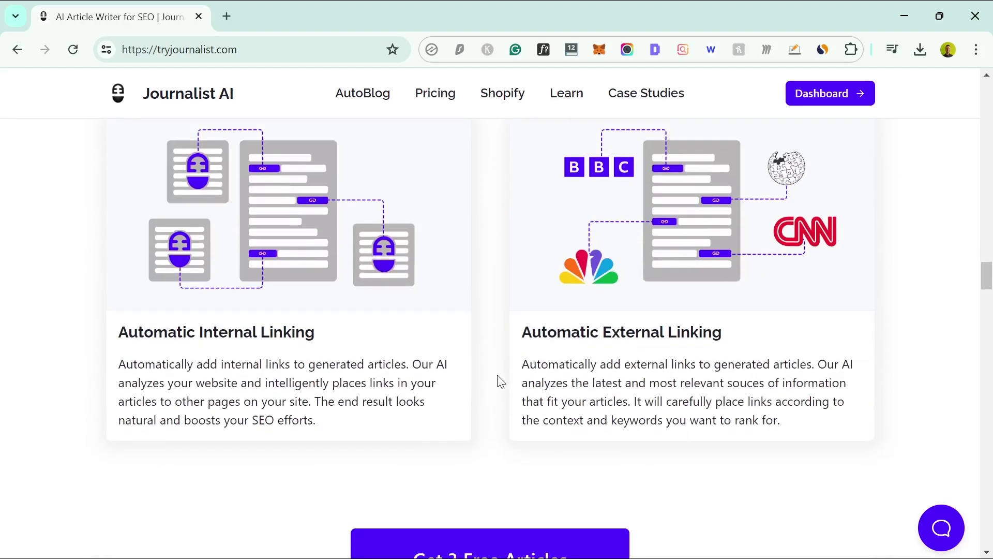
{"action": "scroll", "coordinate": [500, 382], "scroll_direction": "up", "scroll_amount": 4}
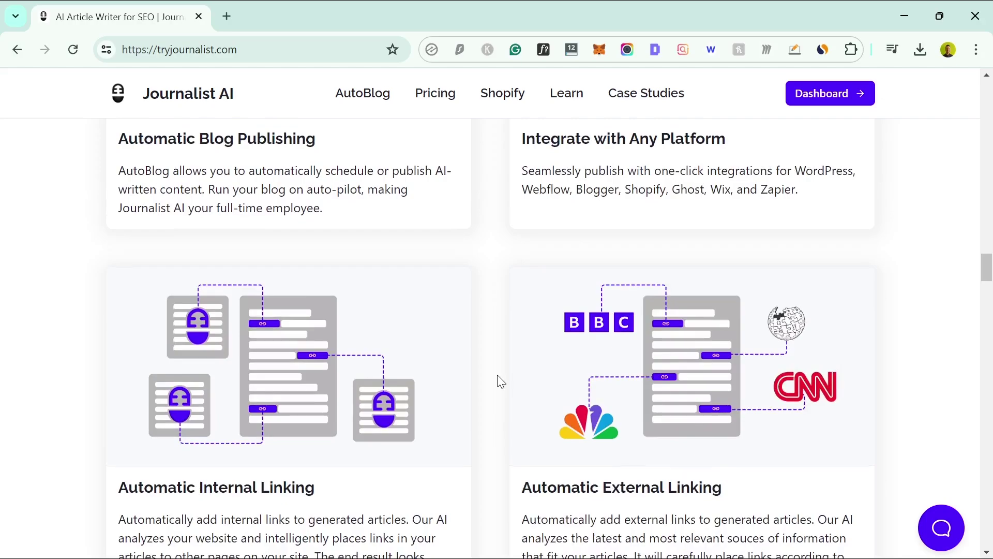
{"action": "scroll", "coordinate": [501, 382], "scroll_direction": "up", "scroll_amount": 3}
{"action": "scroll", "coordinate": [501, 382], "scroll_direction": "up", "scroll_amount": 5}
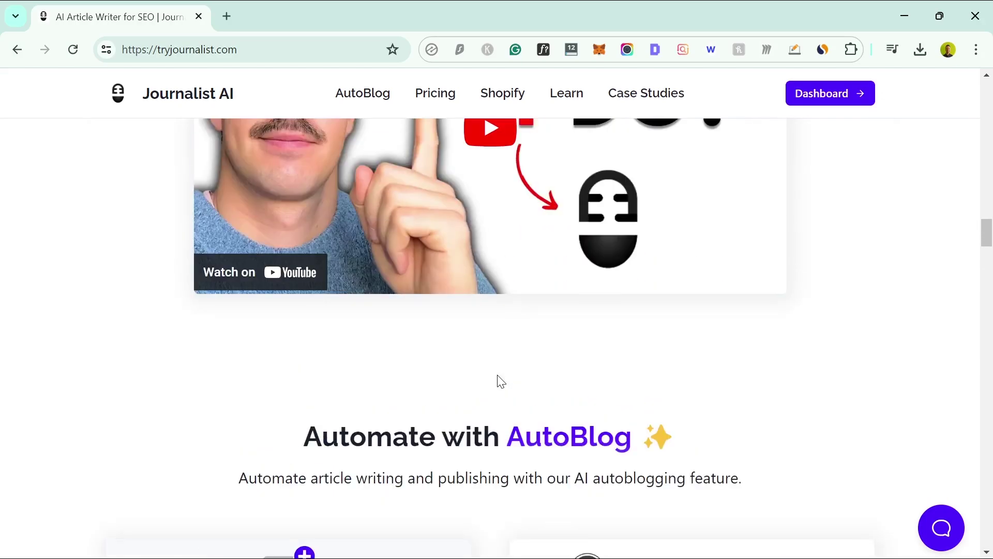
{"action": "scroll", "coordinate": [501, 382], "scroll_direction": "up", "scroll_amount": 5}
{"action": "scroll", "coordinate": [501, 382], "scroll_direction": "up", "scroll_amount": 12}
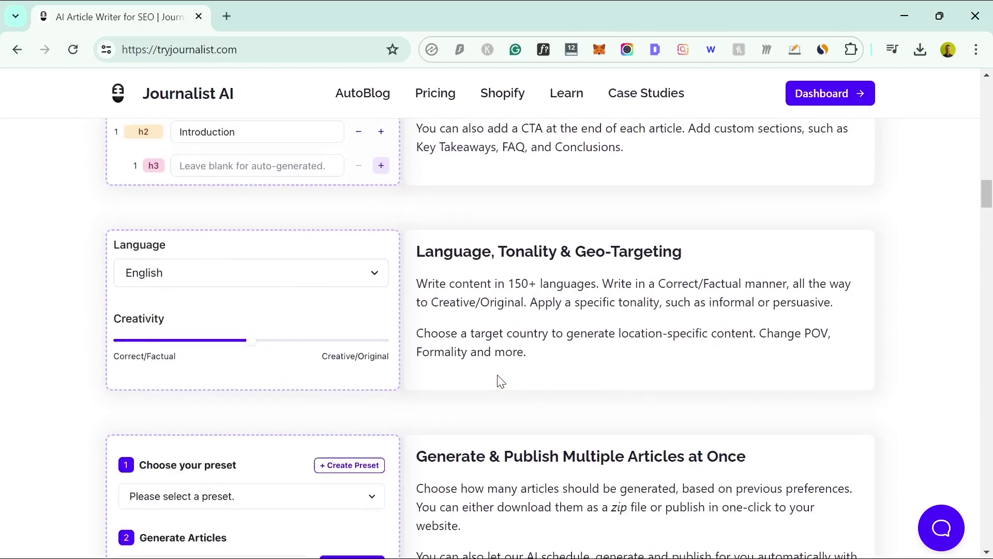
{"action": "scroll", "coordinate": [498, 376], "scroll_direction": "up", "scroll_amount": 20}
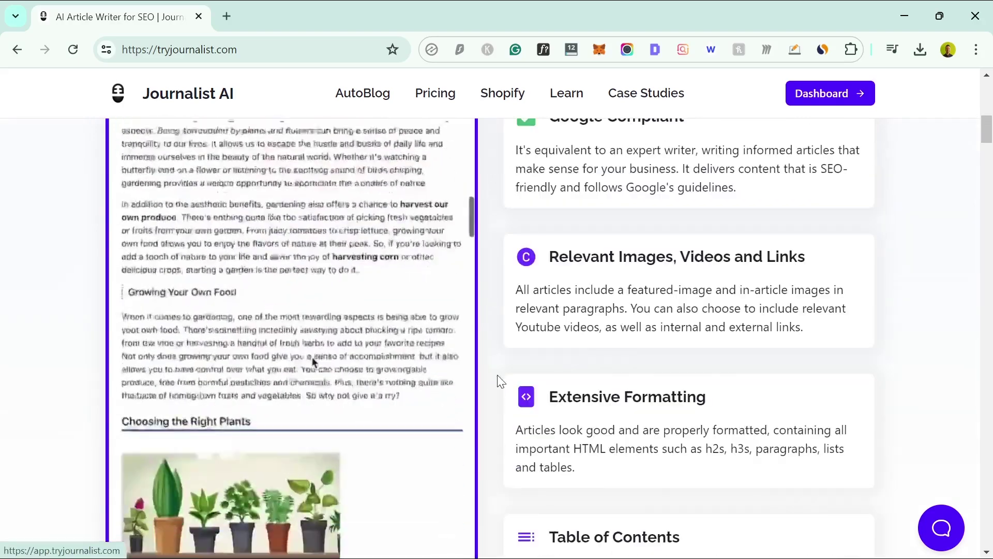
{"action": "scroll", "coordinate": [499, 381], "scroll_direction": "up", "scroll_amount": 4}
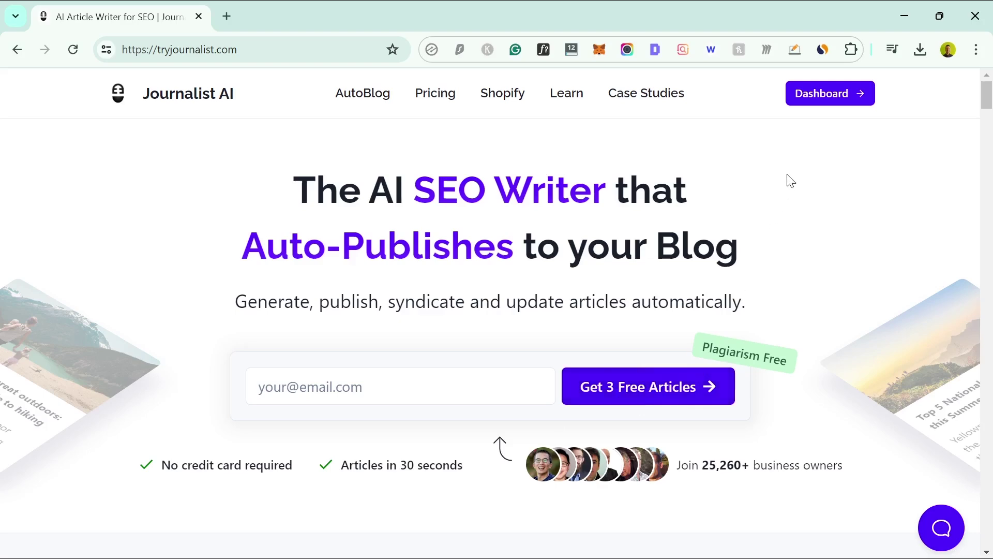
- Open the dashboard's Generate Articles form and focus the Titles box
{"action": "left_click", "coordinate": [809, 104]}
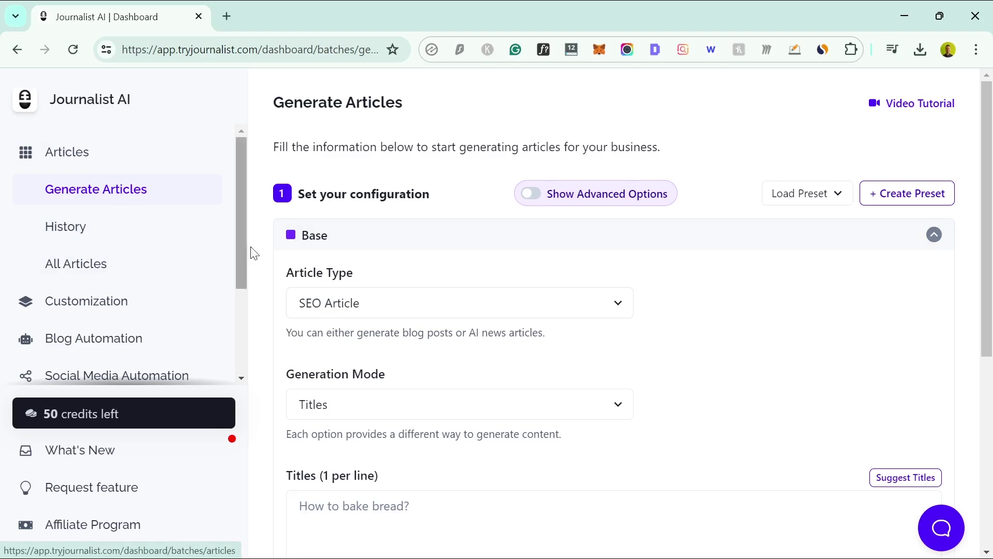
{"action": "scroll", "coordinate": [581, 224], "scroll_direction": "down", "scroll_amount": 3}
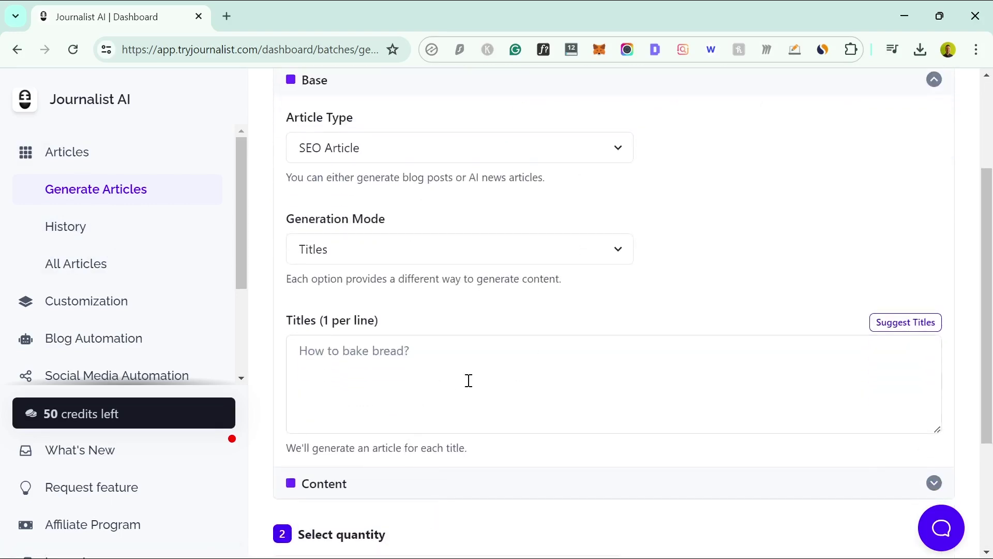
{"action": "scroll", "coordinate": [469, 380], "scroll_direction": "up", "scroll_amount": 3}
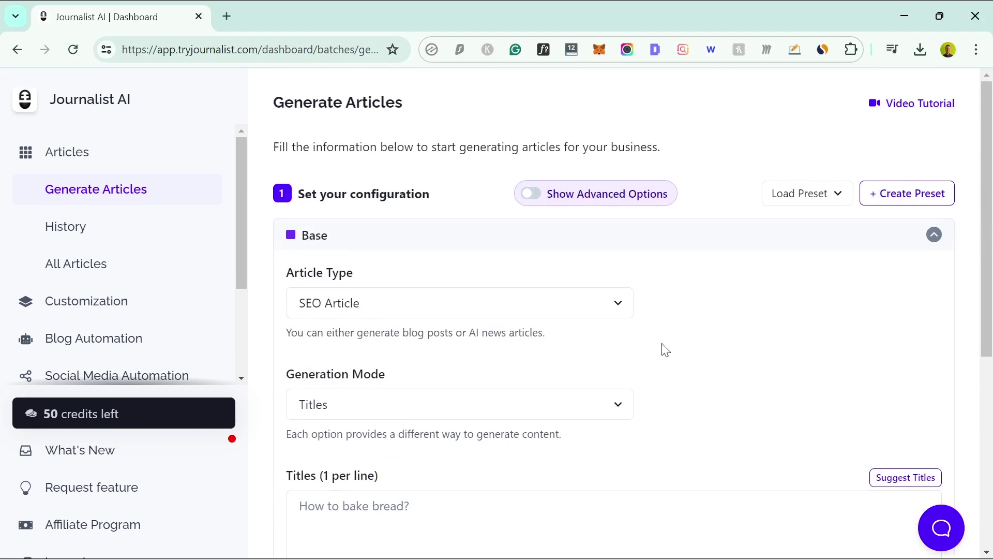
{"action": "scroll", "coordinate": [647, 351], "scroll_direction": "down", "scroll_amount": 4}
{"action": "left_click", "coordinate": [434, 301]}
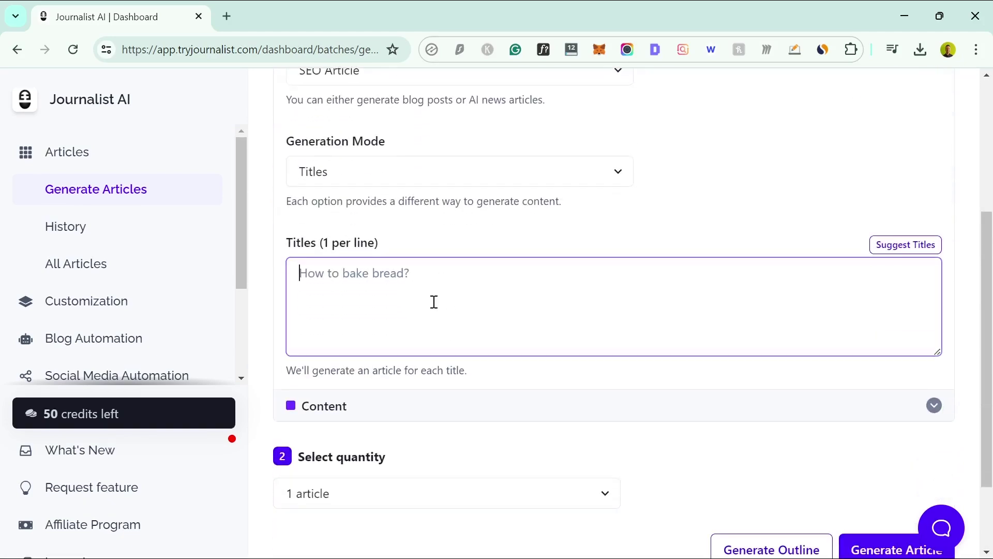
{"action": "scroll", "coordinate": [647, 260], "scroll_direction": "down", "scroll_amount": 1}
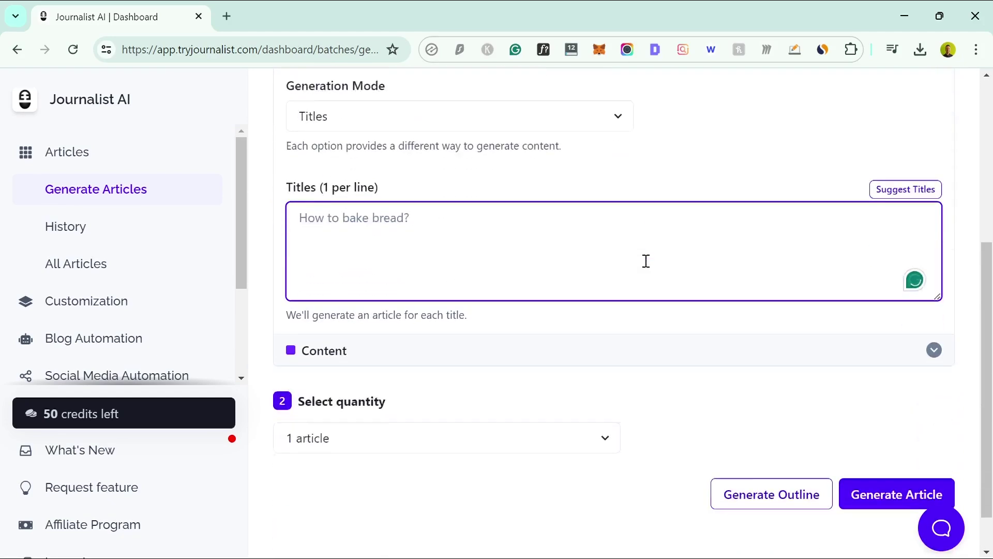
- Expand the Content settings and turn on Show Advanced Options
{"action": "left_click", "coordinate": [475, 337]}
{"action": "scroll", "coordinate": [489, 296], "scroll_direction": "down", "scroll_amount": 3}
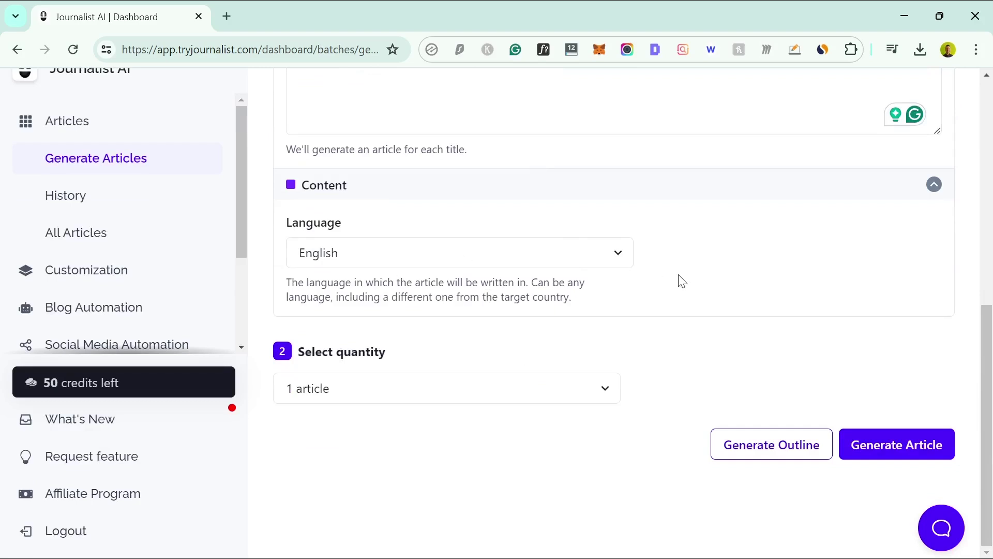
{"action": "scroll", "coordinate": [647, 391], "scroll_direction": "up", "scroll_amount": 4}
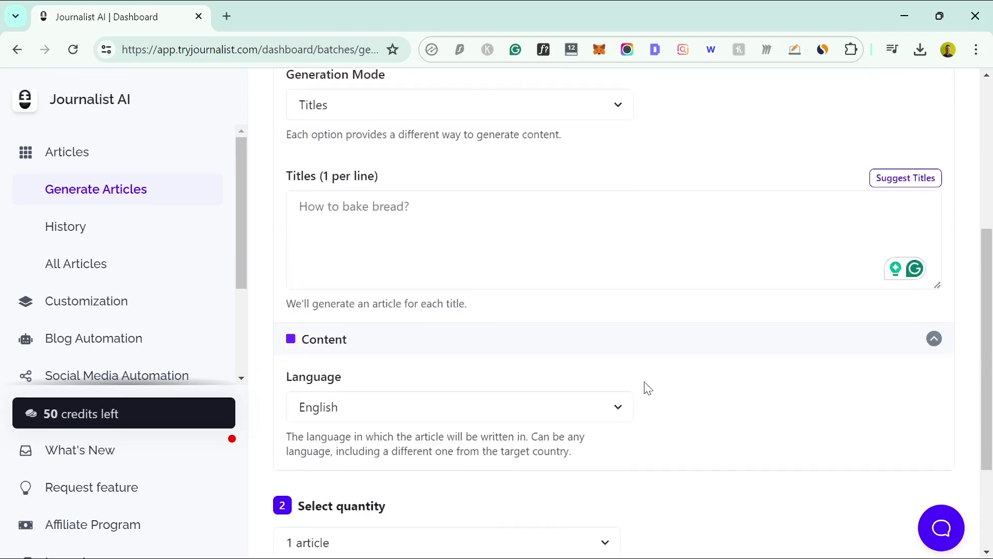
{"action": "scroll", "coordinate": [646, 389], "scroll_direction": "up", "scroll_amount": 1}
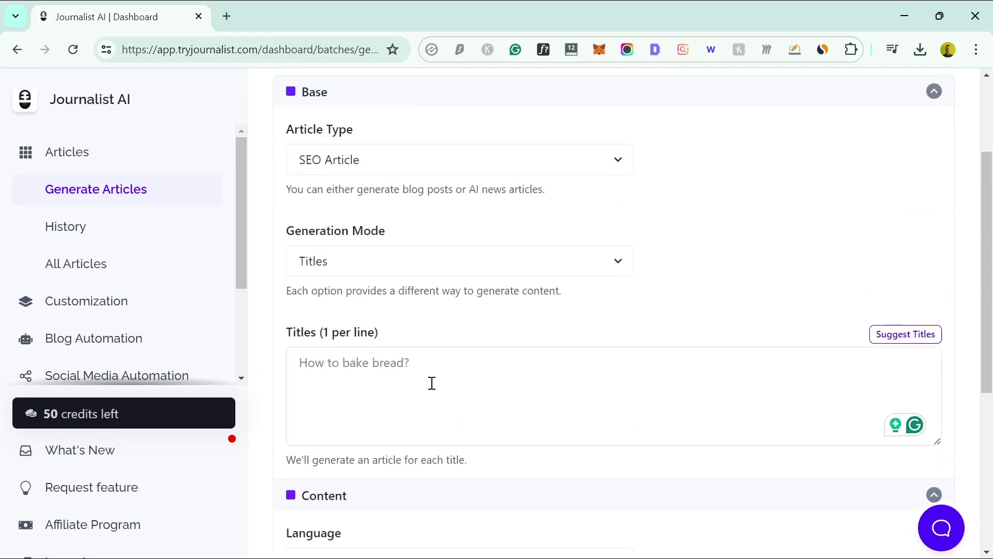
{"action": "scroll", "coordinate": [465, 391], "scroll_direction": "up", "scroll_amount": 1}
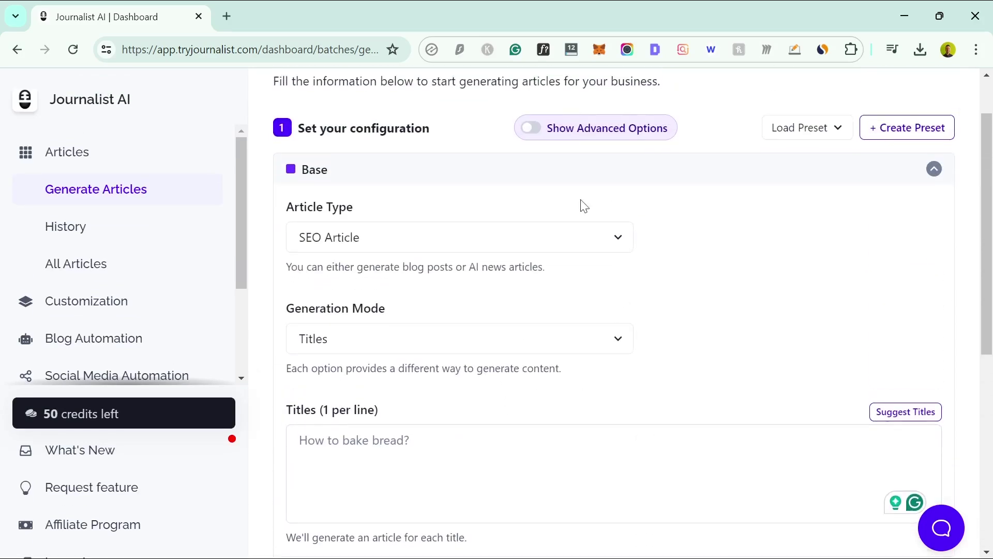
{"action": "left_click", "coordinate": [533, 129]}
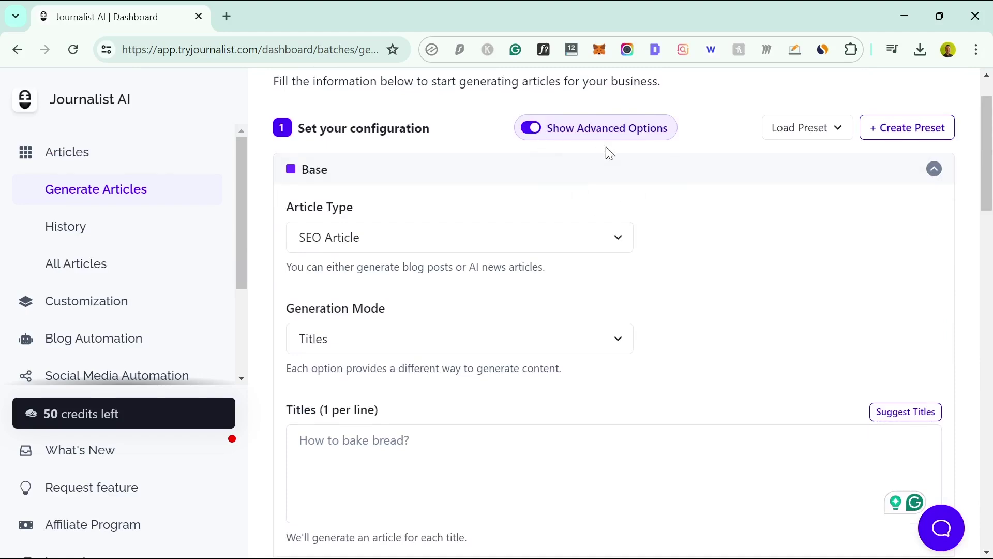
{"action": "scroll", "coordinate": [578, 290], "scroll_direction": "down", "scroll_amount": 2}
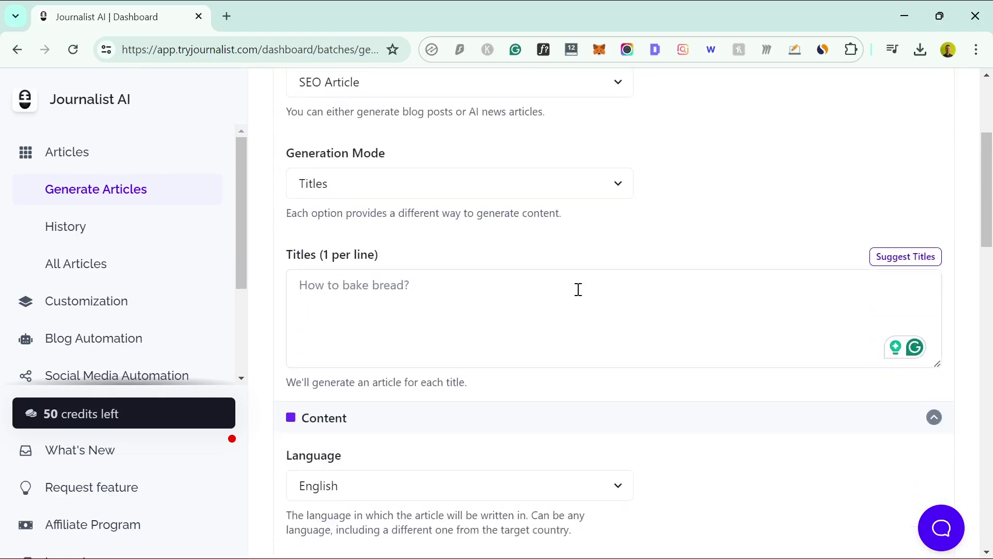
{"action": "scroll", "coordinate": [578, 289], "scroll_direction": "up", "scroll_amount": 3}
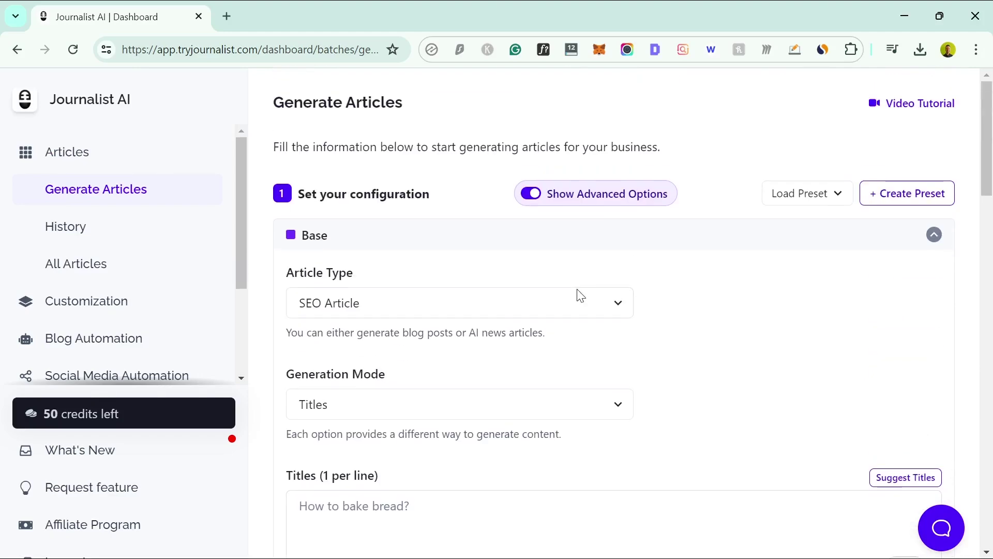
- Create a new preset named 'Dog' in SEO Article, Keyword + Title mode
{"action": "left_click", "coordinate": [823, 200]}
{"action": "type", "text": "Dog"}
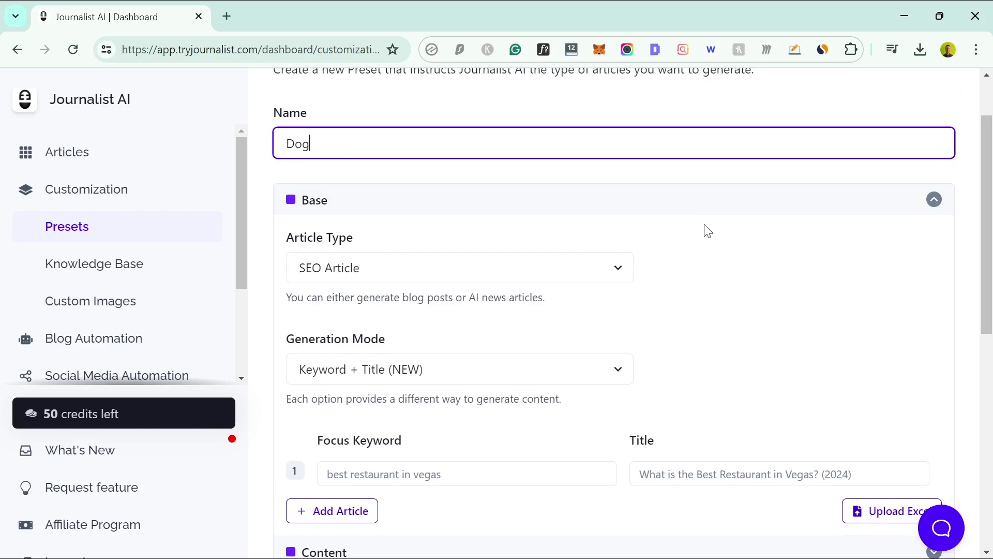
{"action": "scroll", "coordinate": [631, 365], "scroll_direction": "down", "scroll_amount": 5}
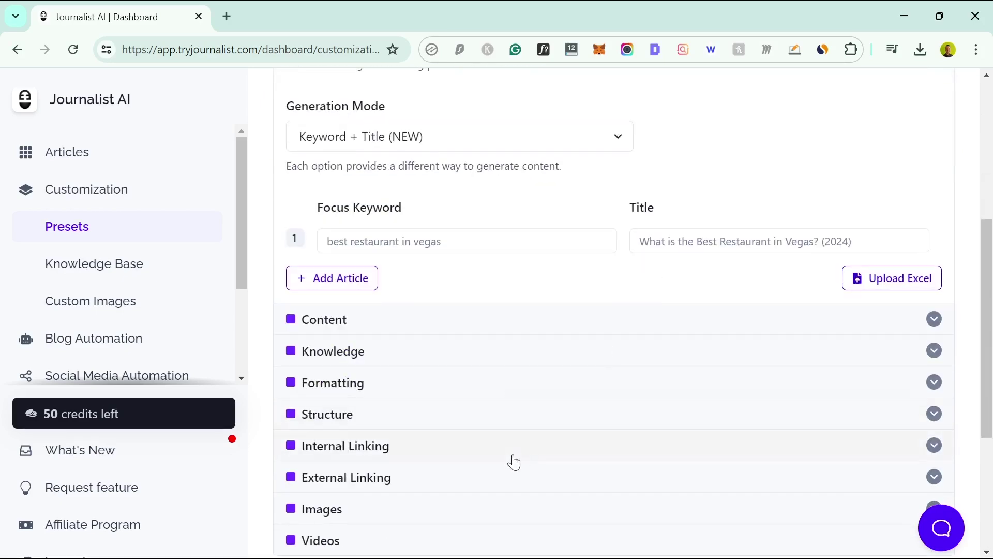
{"action": "scroll", "coordinate": [569, 308], "scroll_direction": "down", "scroll_amount": 1}
{"action": "scroll", "coordinate": [619, 306], "scroll_direction": "up", "scroll_amount": 4}
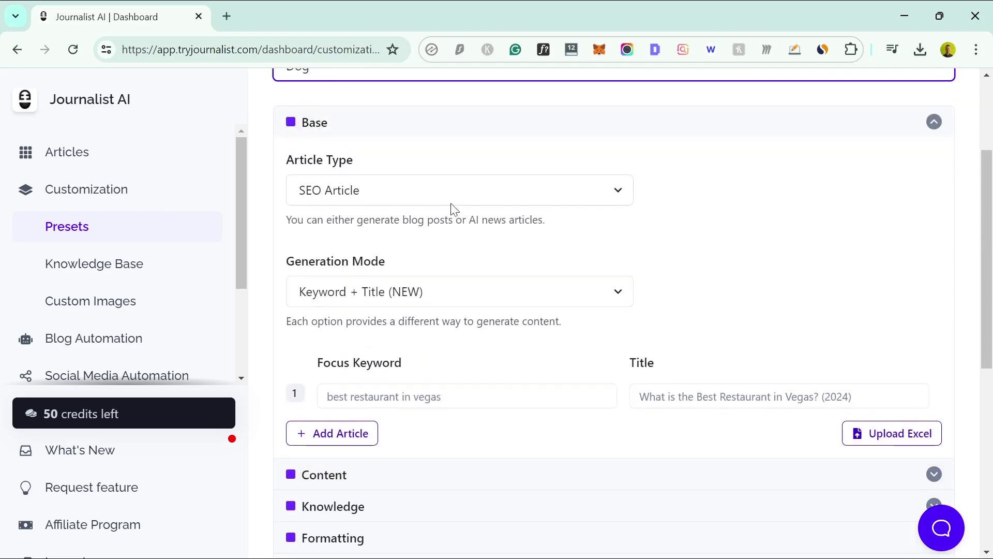
{"action": "left_click", "coordinate": [555, 200]}
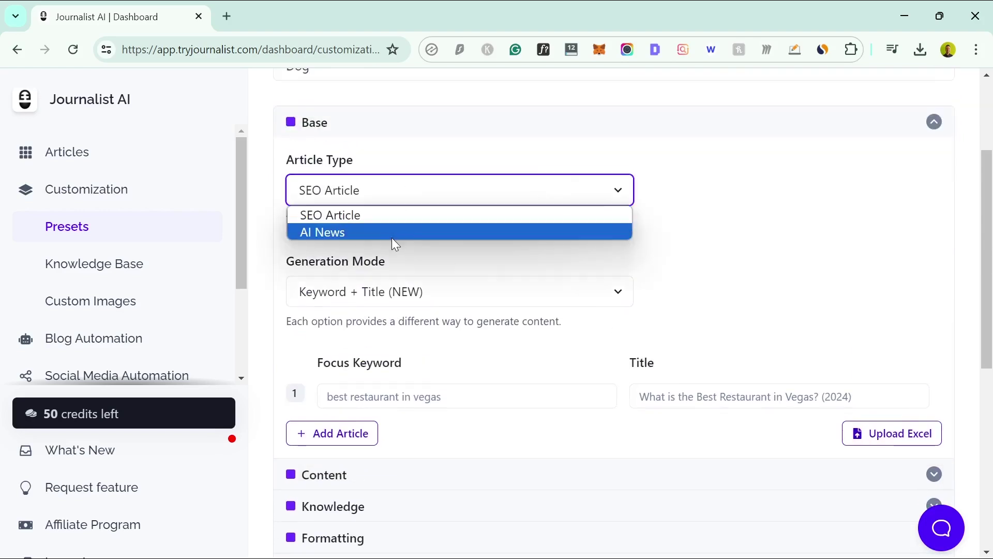
{"action": "left_click", "coordinate": [389, 211]}
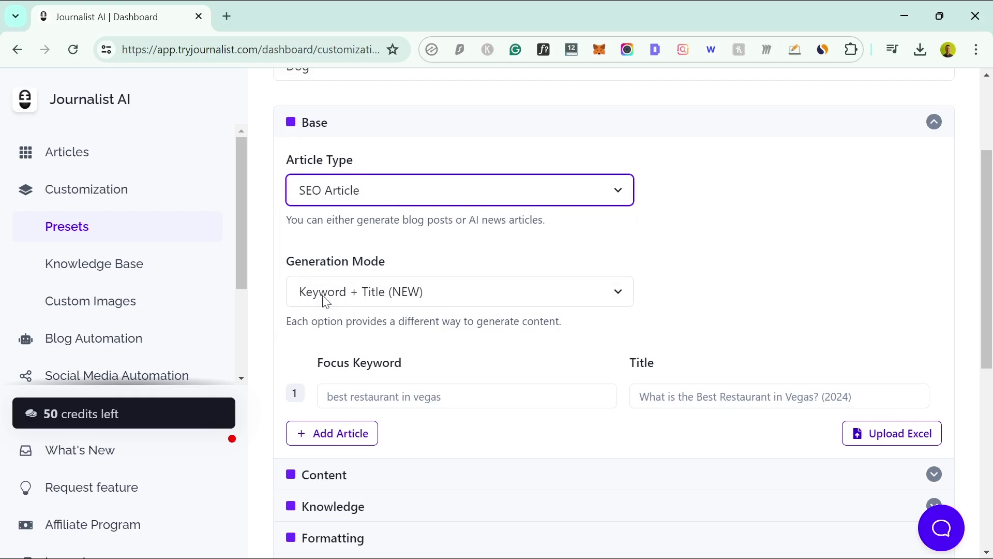
{"action": "left_click", "coordinate": [446, 294]}
{"action": "left_click", "coordinate": [446, 294]}
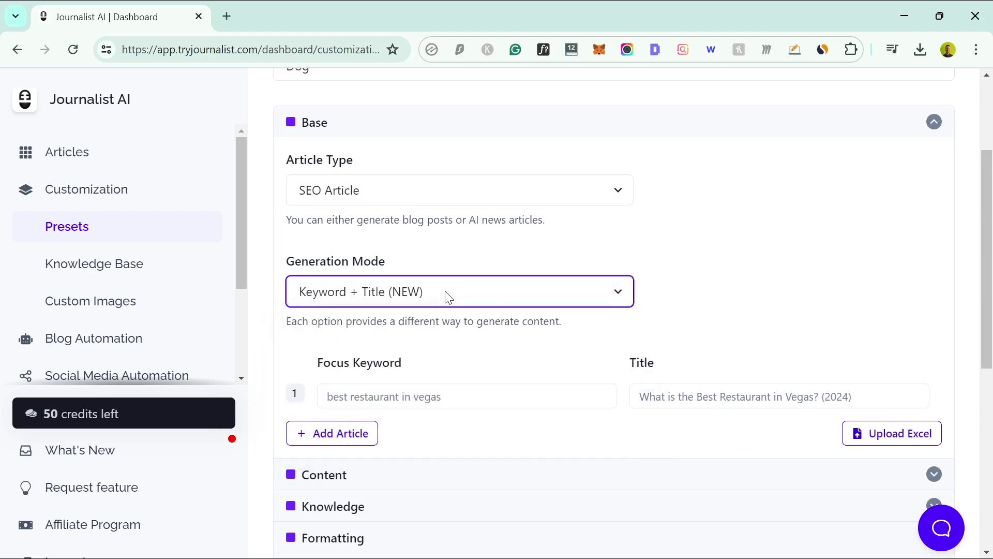
{"action": "left_click", "coordinate": [399, 408]}
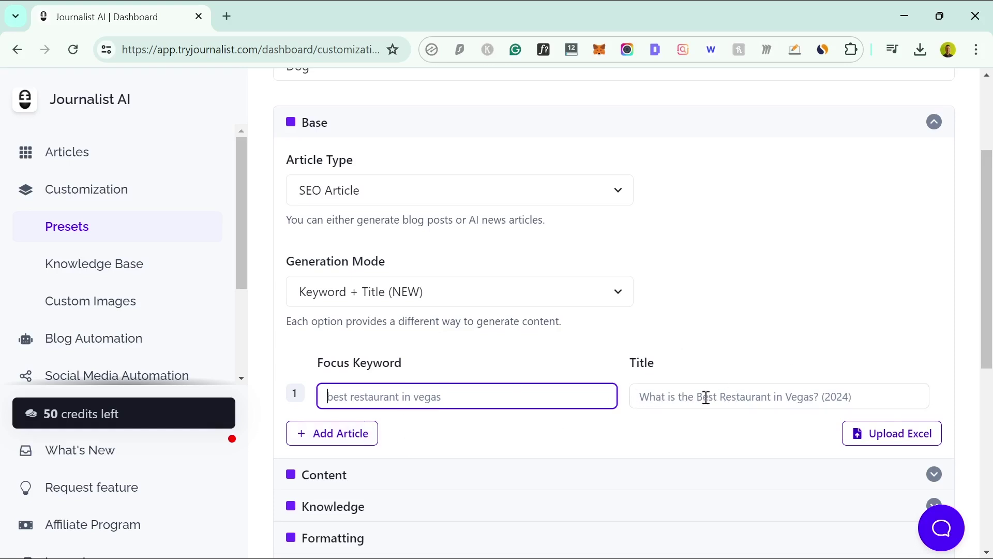
{"action": "scroll", "coordinate": [719, 314], "scroll_direction": "down", "scroll_amount": 1}
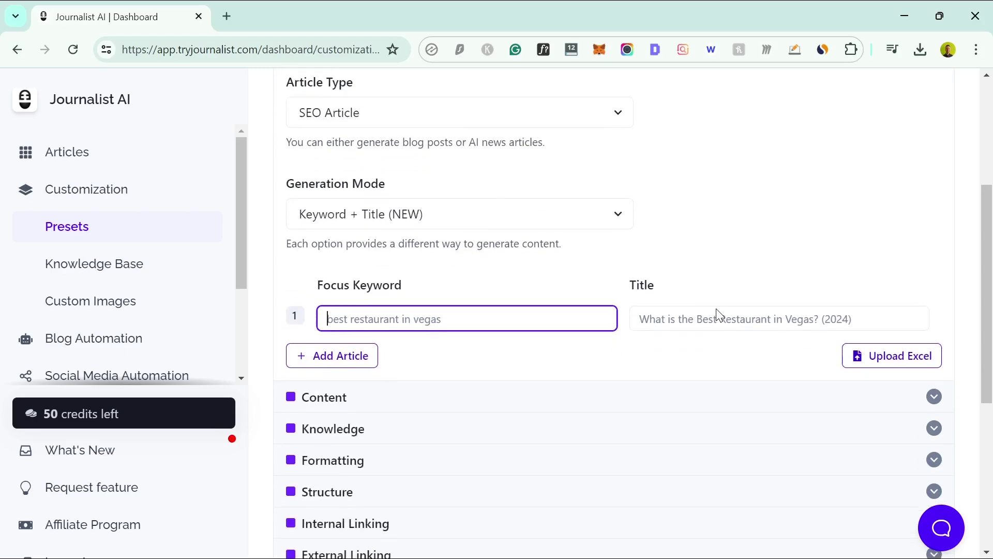
{"action": "scroll", "coordinate": [718, 310], "scroll_direction": "down", "scroll_amount": 3}
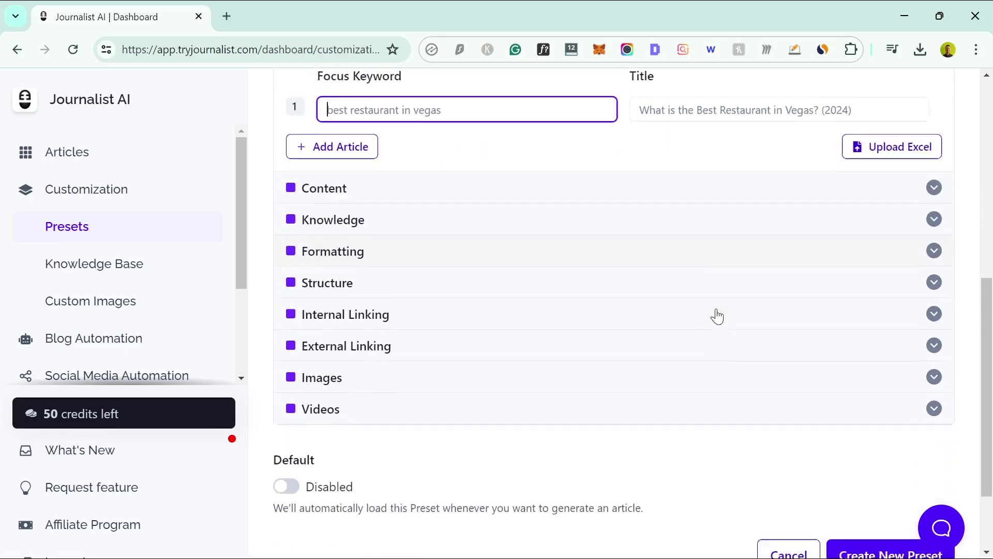
{"action": "scroll", "coordinate": [717, 316], "scroll_direction": "up", "scroll_amount": 5}
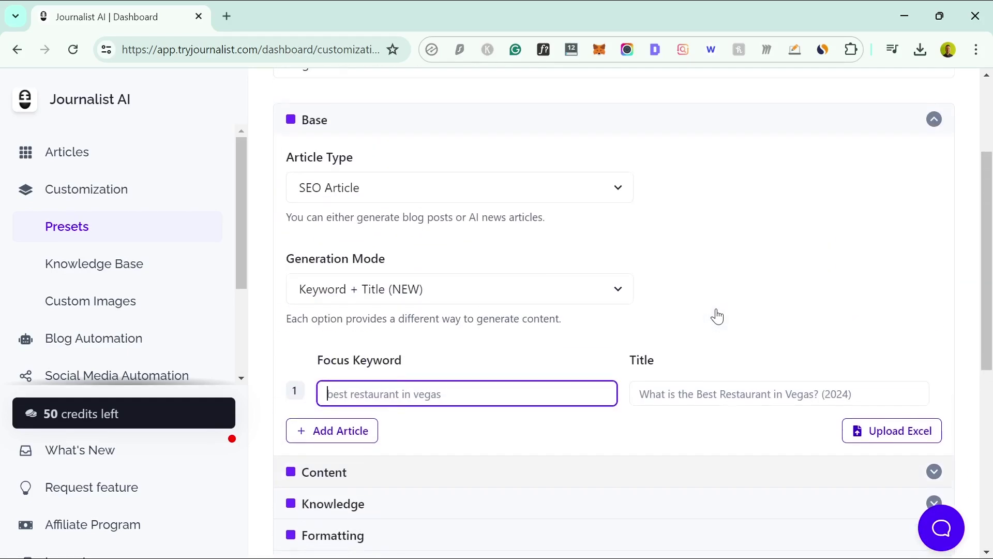
{"action": "scroll", "coordinate": [719, 315], "scroll_direction": "down", "scroll_amount": 4}
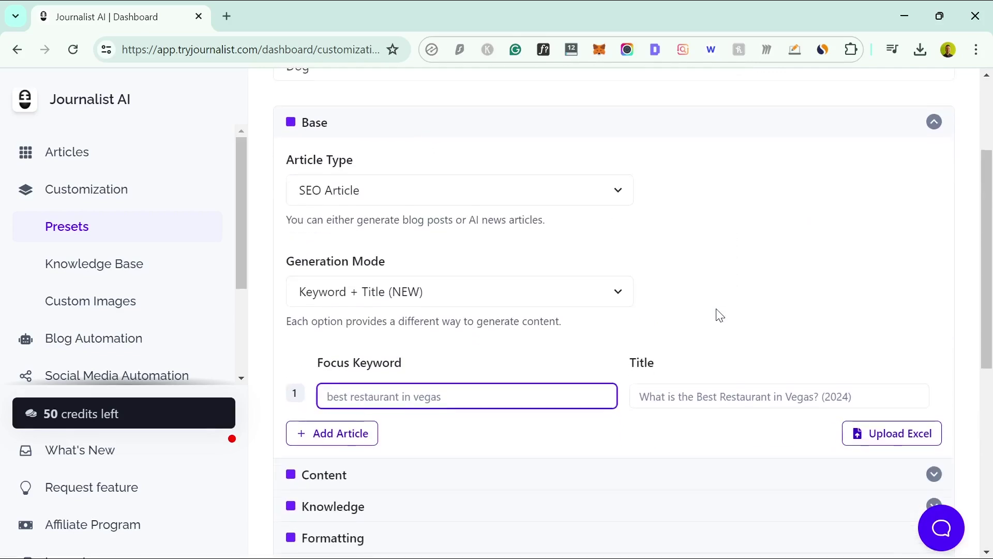
{"action": "scroll", "coordinate": [678, 336], "scroll_direction": "down", "scroll_amount": 2}
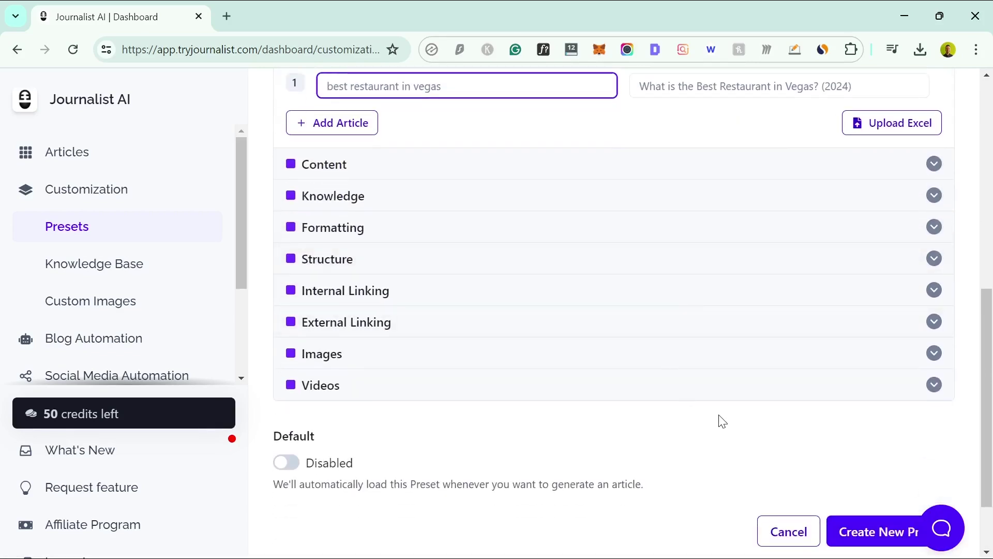
{"action": "scroll", "coordinate": [124, 523], "scroll_direction": "down", "scroll_amount": 2}
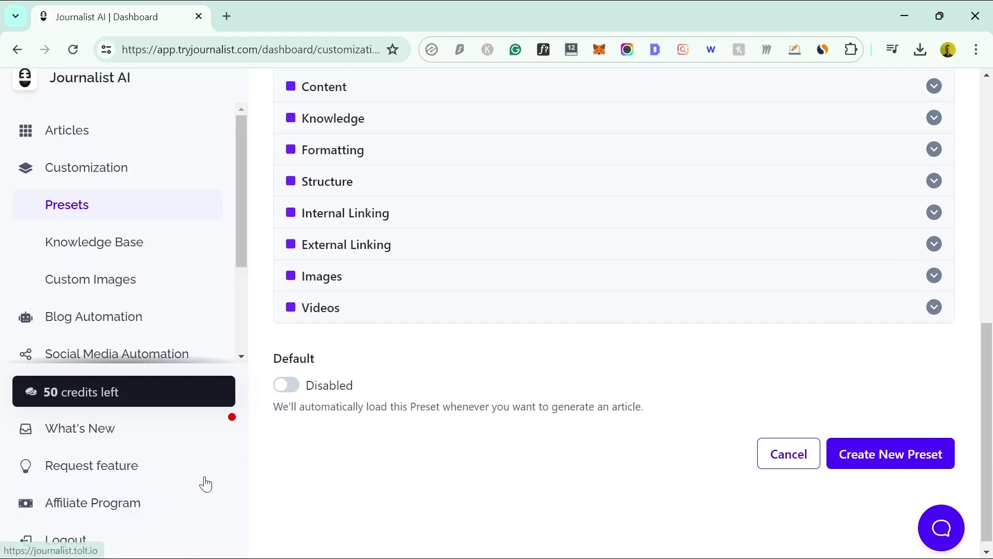
{"action": "scroll", "coordinate": [627, 470], "scroll_direction": "up", "scroll_amount": 5}
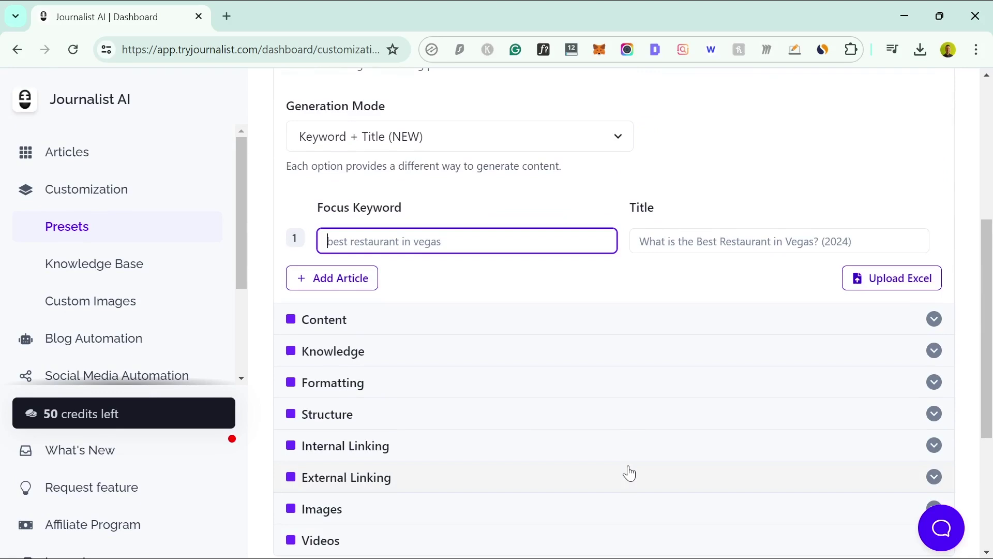
- Expand the preset's Content settings and set Point of View to Second Person
{"action": "left_click", "coordinate": [485, 328]}
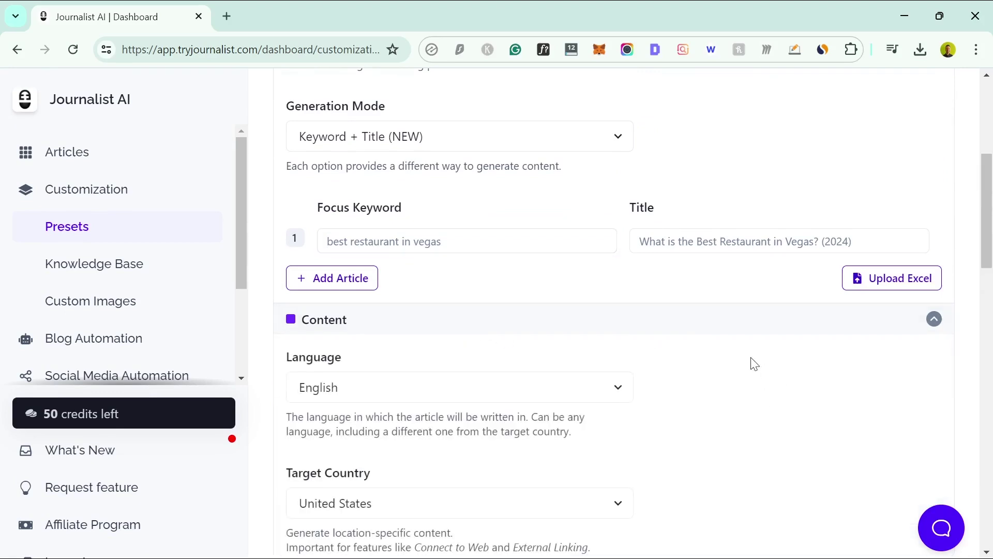
{"action": "scroll", "coordinate": [730, 353], "scroll_direction": "down", "scroll_amount": 1}
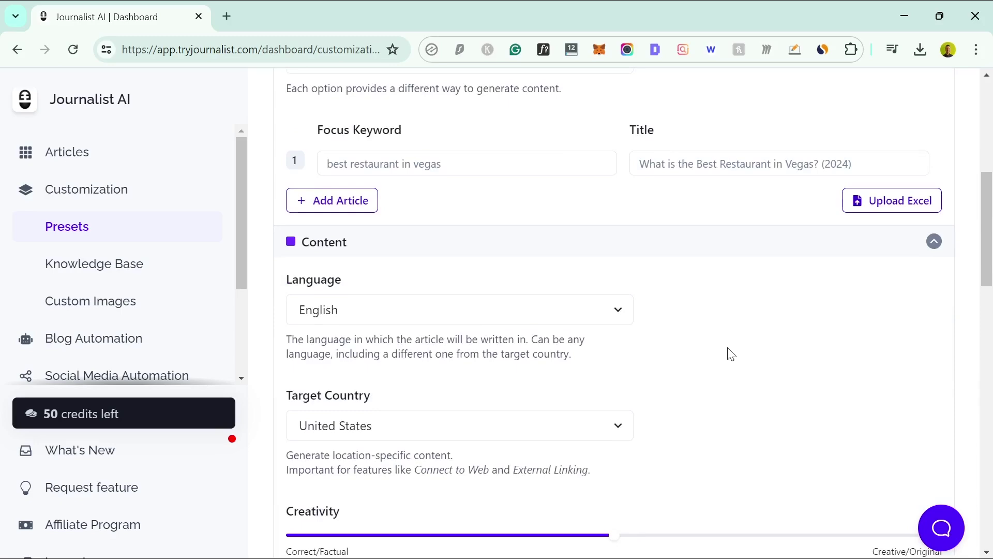
{"action": "scroll", "coordinate": [729, 352], "scroll_direction": "down", "scroll_amount": 2}
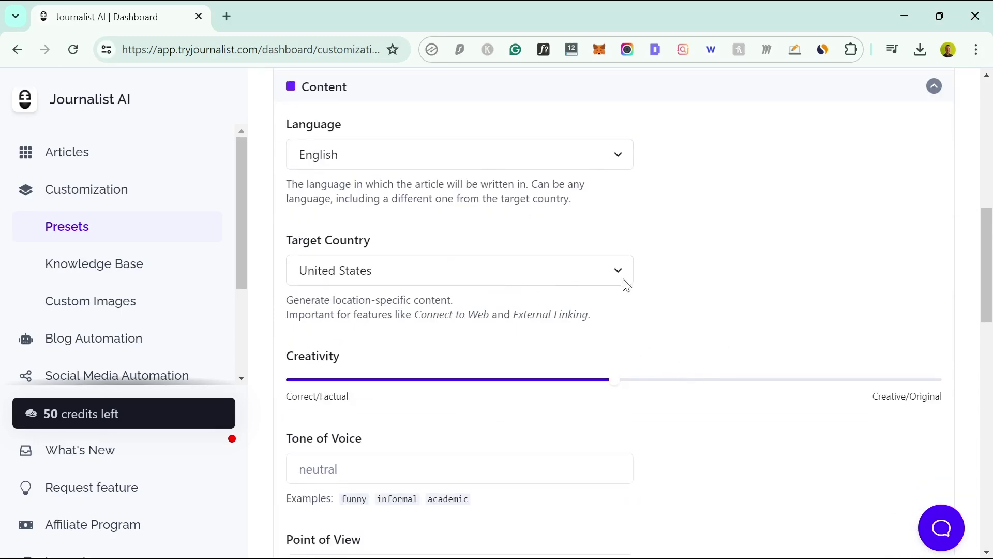
{"action": "scroll", "coordinate": [735, 315], "scroll_direction": "down", "scroll_amount": 1}
{"action": "scroll", "coordinate": [663, 350], "scroll_direction": "down", "scroll_amount": 2}
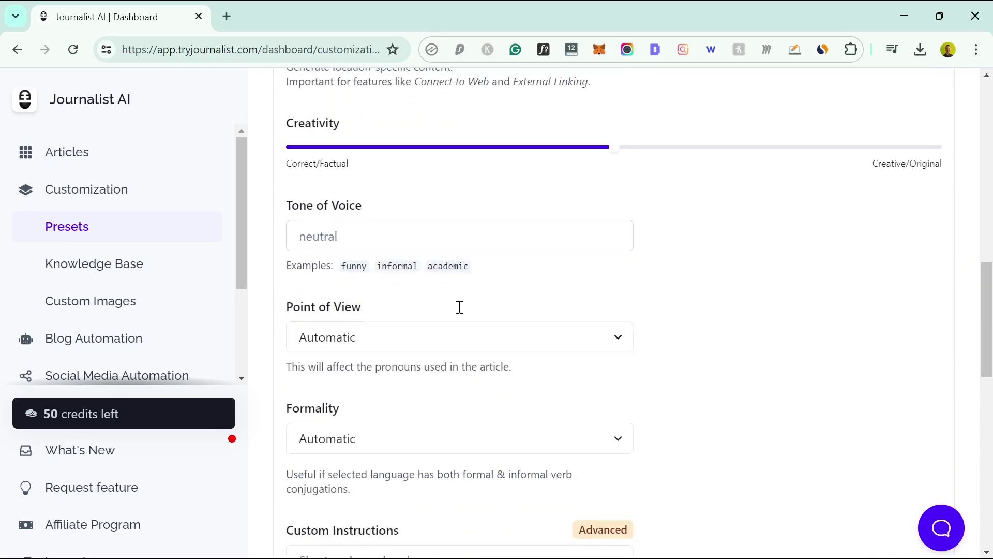
{"action": "left_click", "coordinate": [552, 342]}
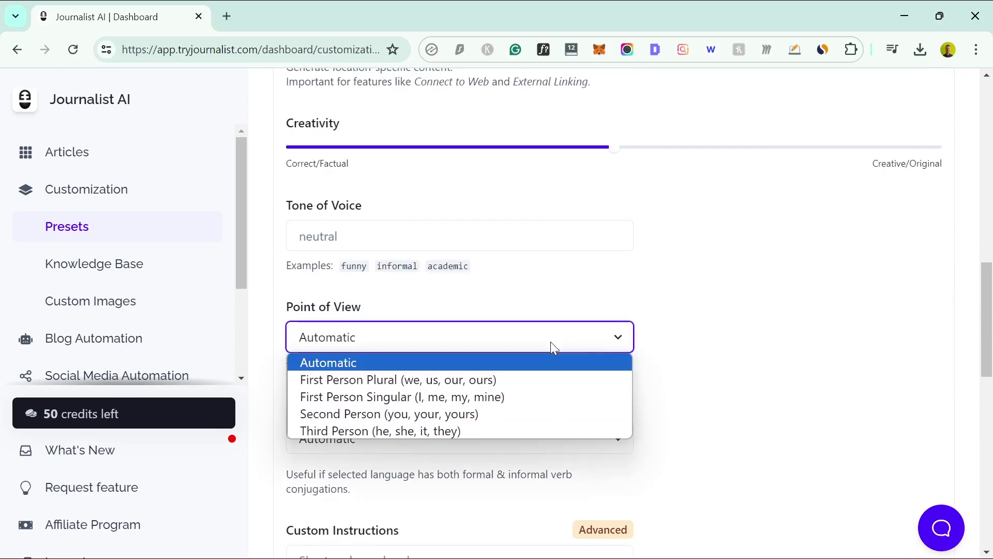
{"action": "key", "text": "Escape"}
{"action": "key", "text": "s"}
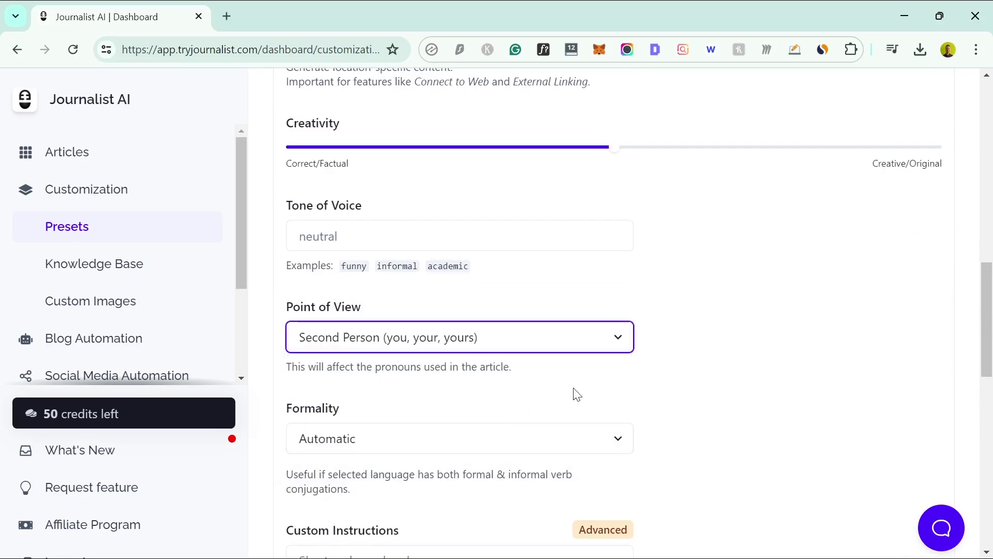
{"action": "scroll", "coordinate": [573, 401], "scroll_direction": "up", "scroll_amount": 5}
{"action": "scroll", "coordinate": [573, 402], "scroll_direction": "down", "scroll_amount": 6}
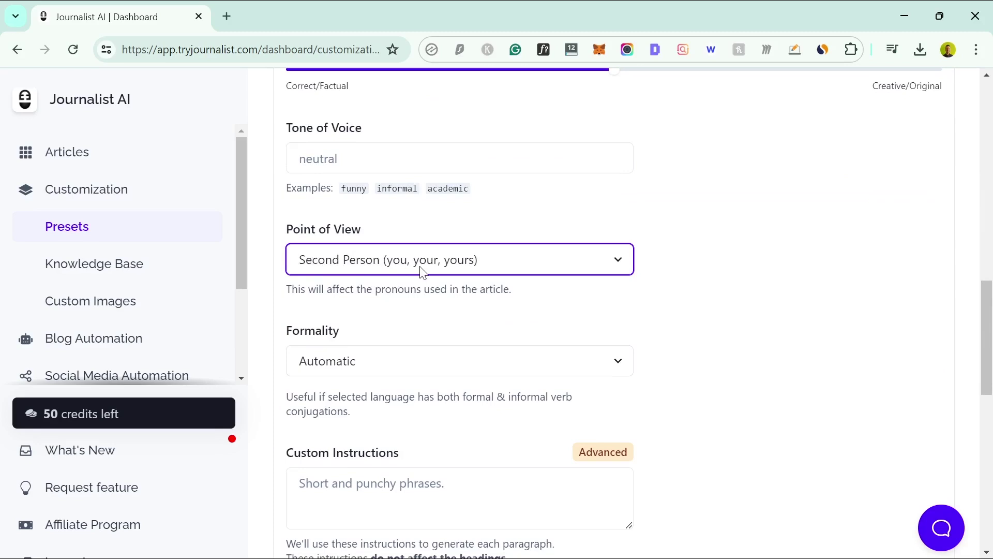
- Set Formality to Informal
{"action": "left_click", "coordinate": [604, 372]}
{"action": "left_click", "coordinate": [493, 421]}
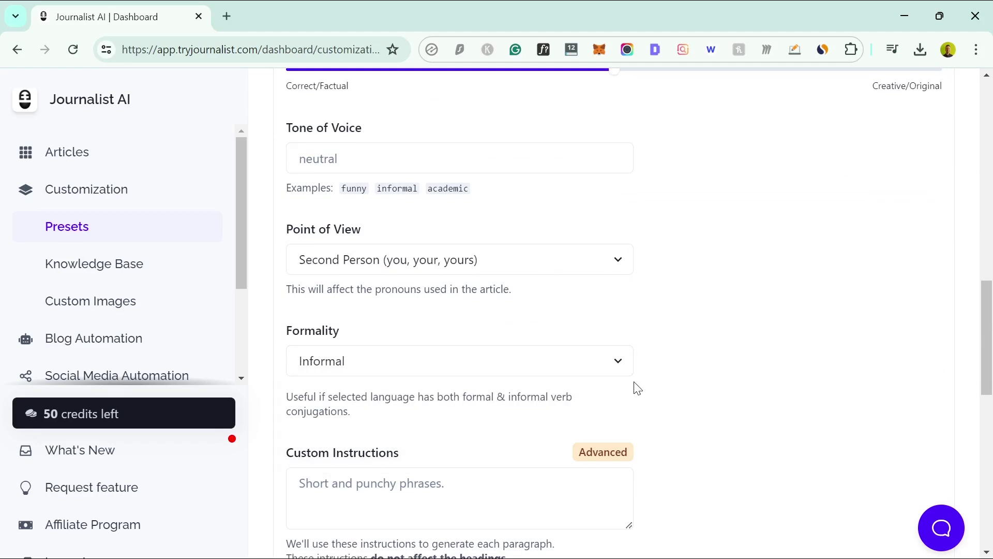
{"action": "scroll", "coordinate": [703, 360], "scroll_direction": "down", "scroll_amount": 1}
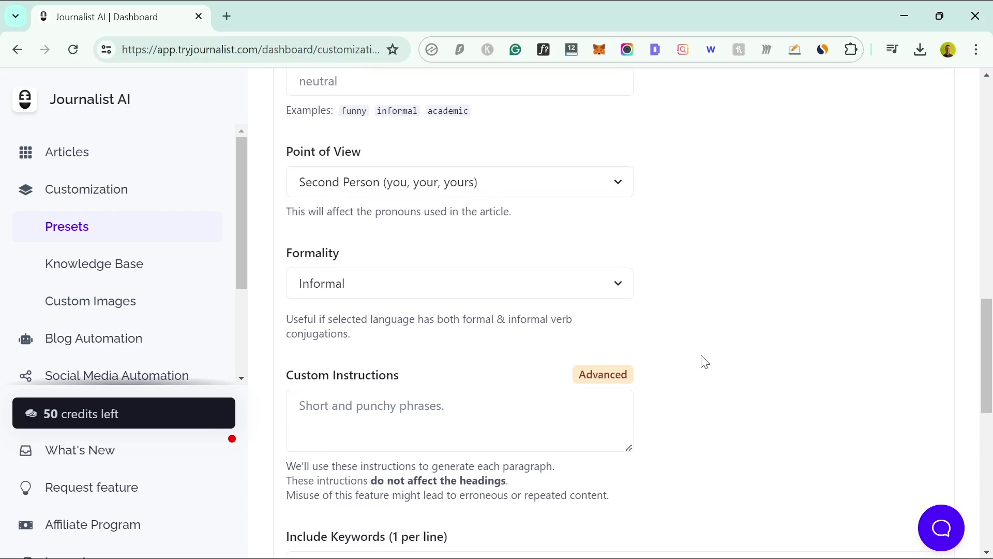
{"action": "scroll", "coordinate": [705, 361], "scroll_direction": "down", "scroll_amount": 3}
{"action": "scroll", "coordinate": [705, 361], "scroll_direction": "down", "scroll_amount": 3}
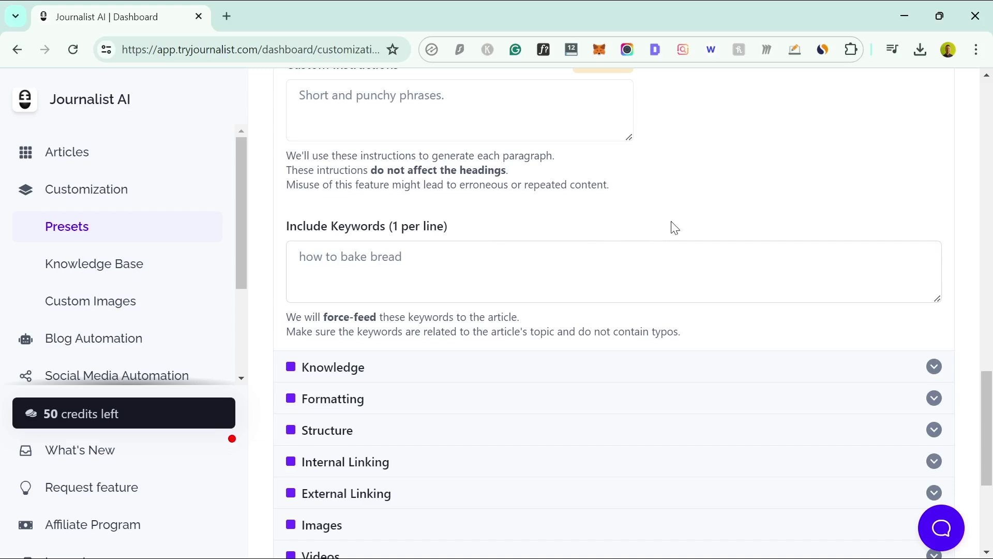
- Expand Knowledge and Formatting to review Connect to Web and the Bold, Tables, Quotes, Lists options
{"action": "left_click", "coordinate": [407, 373]}
{"action": "scroll", "coordinate": [558, 279], "scroll_direction": "down", "scroll_amount": 3}
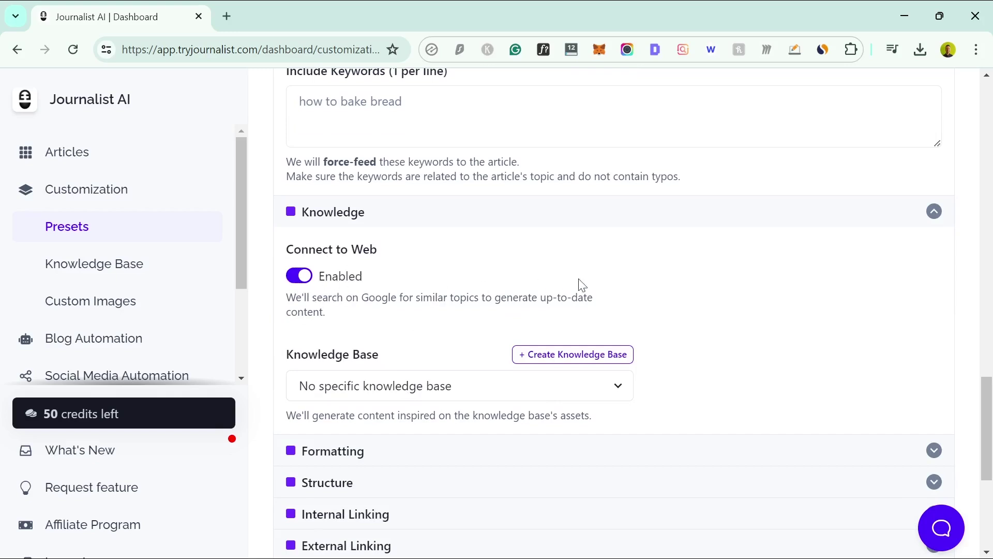
{"action": "scroll", "coordinate": [378, 305], "scroll_direction": "down", "scroll_amount": 3}
{"action": "left_click", "coordinate": [375, 306]}
{"action": "scroll", "coordinate": [583, 311], "scroll_direction": "down", "scroll_amount": 1}
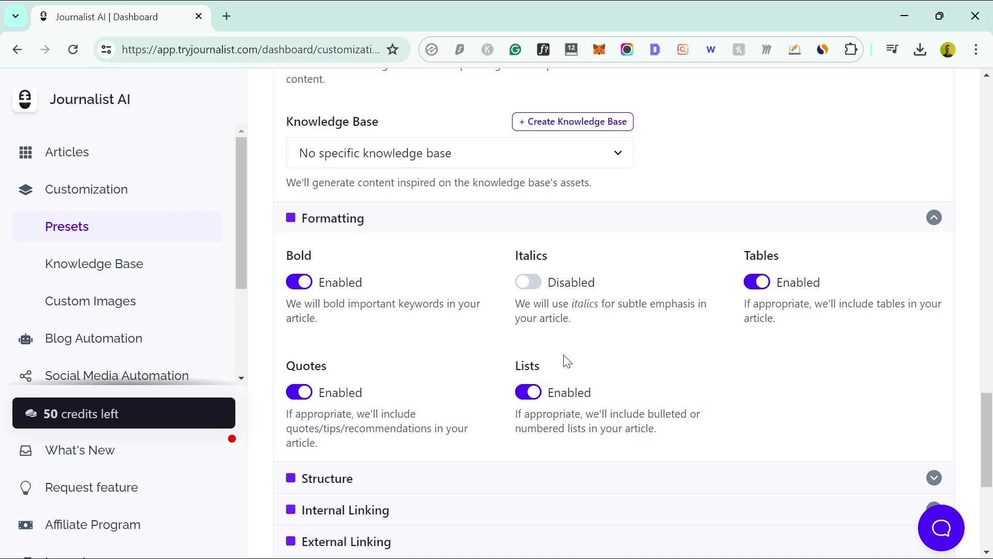
{"action": "scroll", "coordinate": [570, 309], "scroll_direction": "down", "scroll_amount": 2}
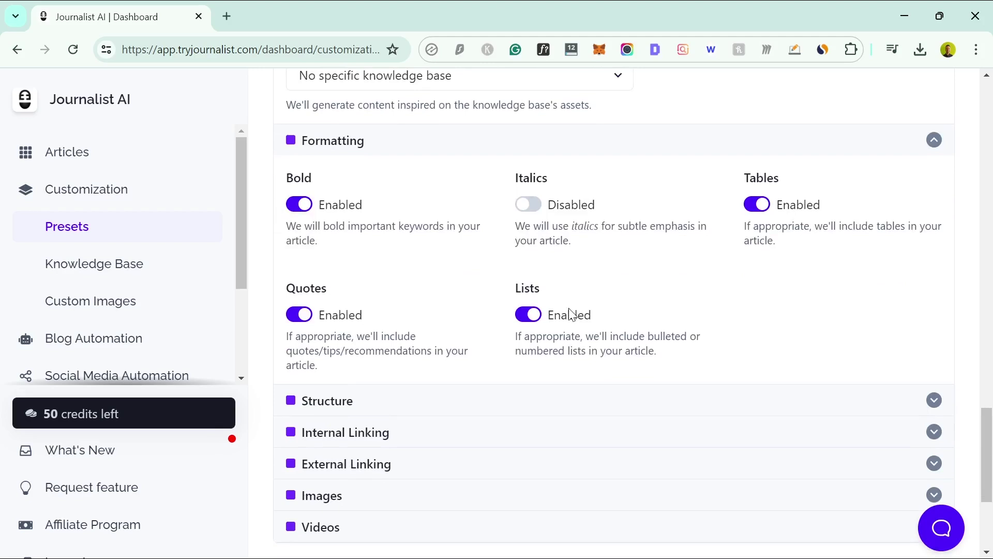
- Expand Structure and switch off the Conclusion and FAQs sections
{"action": "left_click", "coordinate": [464, 396]}
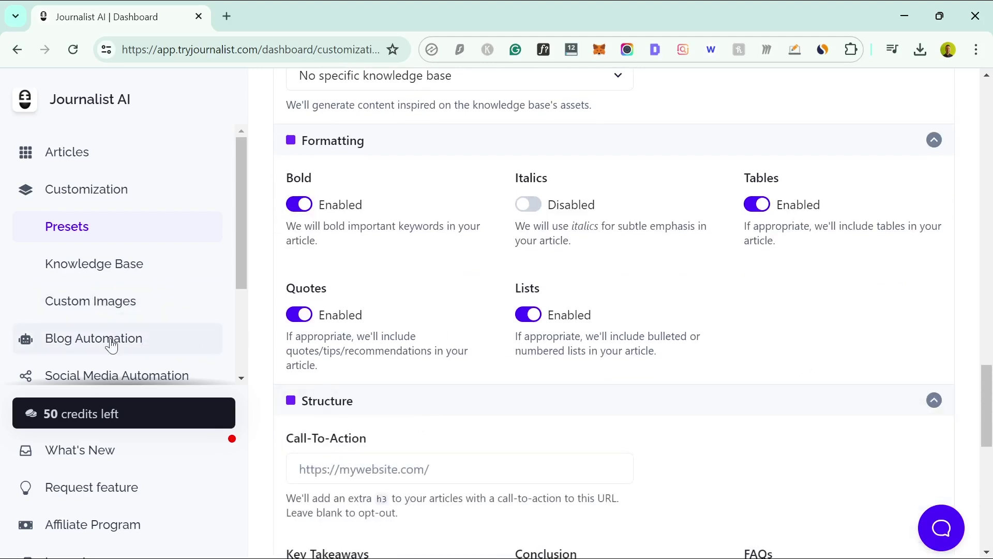
{"action": "scroll", "coordinate": [642, 374], "scroll_direction": "down", "scroll_amount": 3}
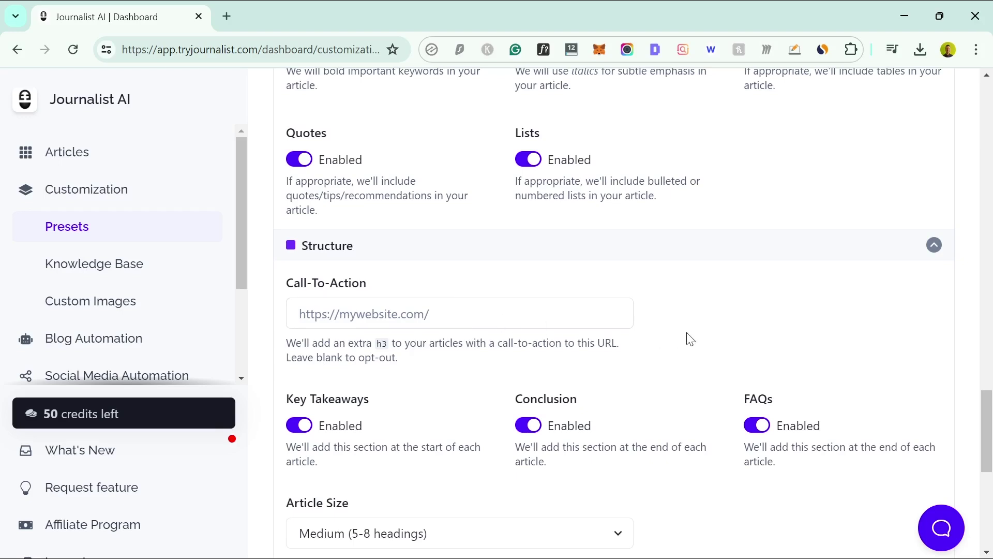
{"action": "scroll", "coordinate": [626, 327], "scroll_direction": "down", "scroll_amount": 3}
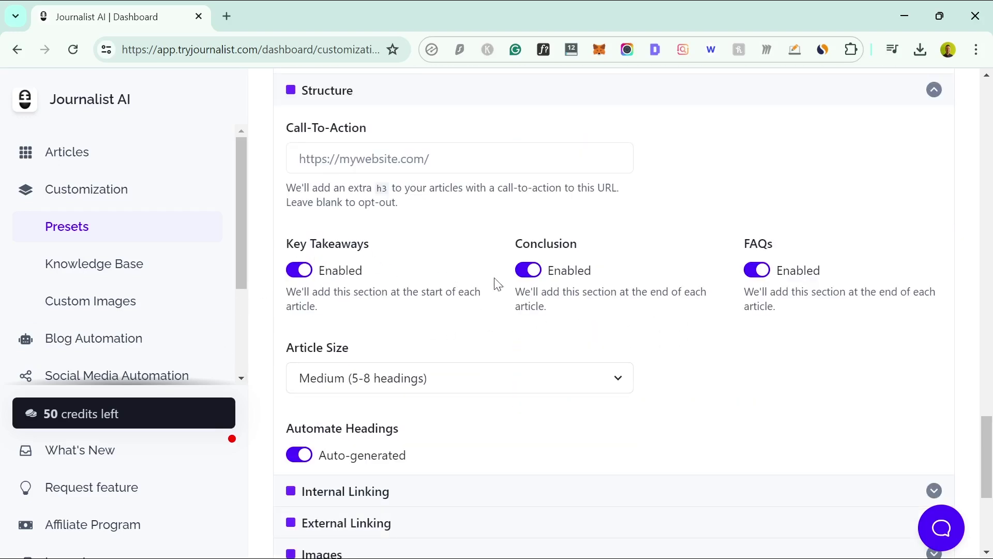
{"action": "left_click", "coordinate": [529, 270]}
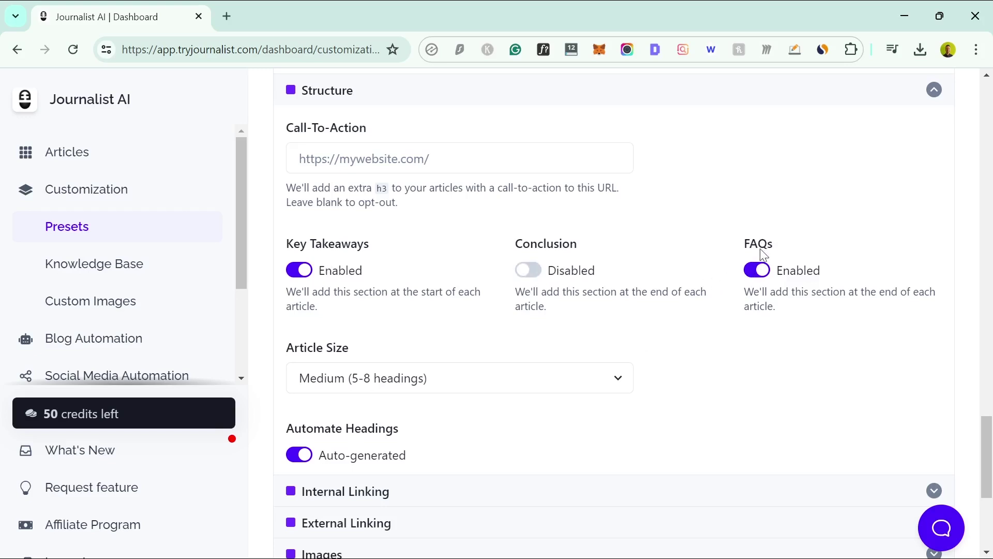
{"action": "left_click", "coordinate": [752, 271]}
- Set Article Size to Large (9-12 headings)
{"action": "left_click", "coordinate": [598, 381]}
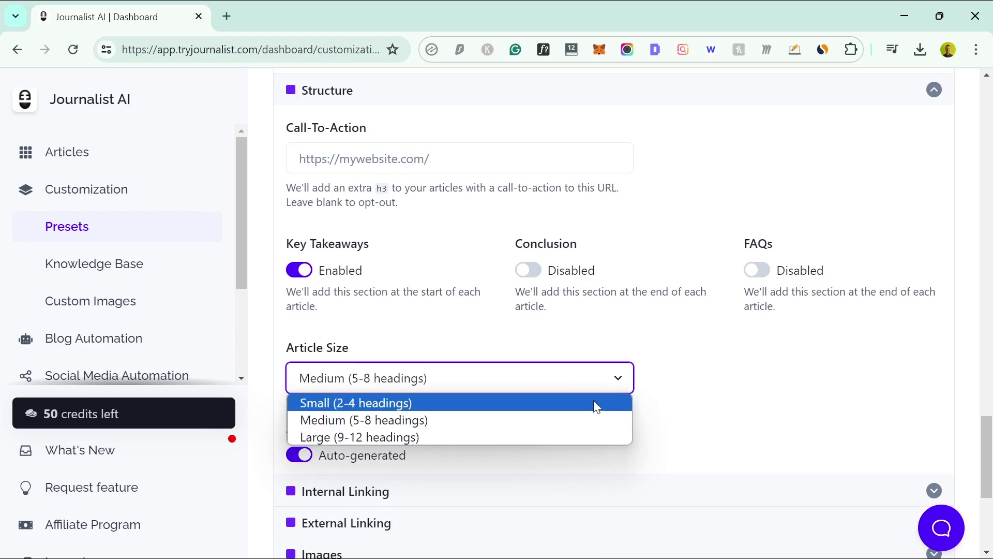
{"action": "left_click", "coordinate": [552, 437]}
{"action": "scroll", "coordinate": [408, 450], "scroll_direction": "down", "scroll_amount": 3}
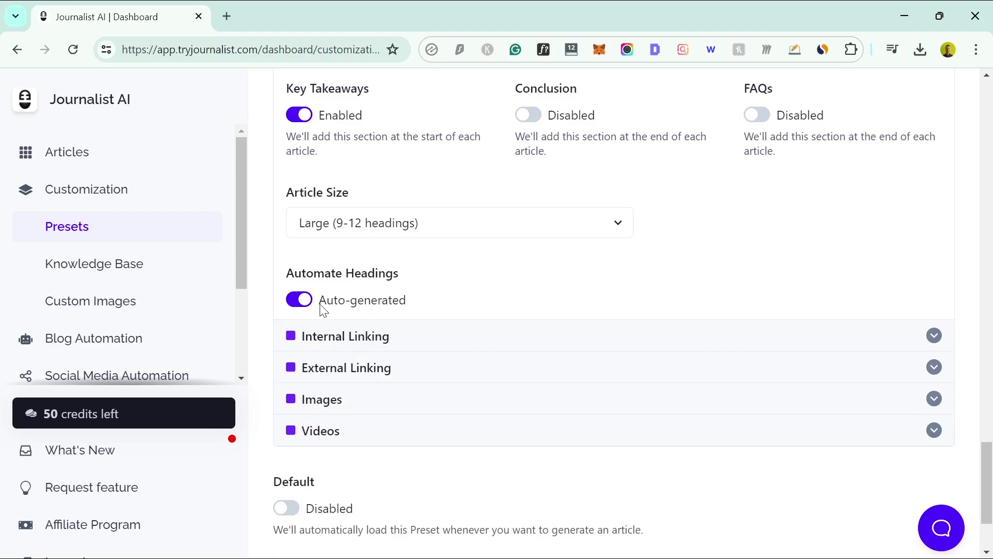
{"action": "scroll", "coordinate": [350, 308], "scroll_direction": "up", "scroll_amount": 2}
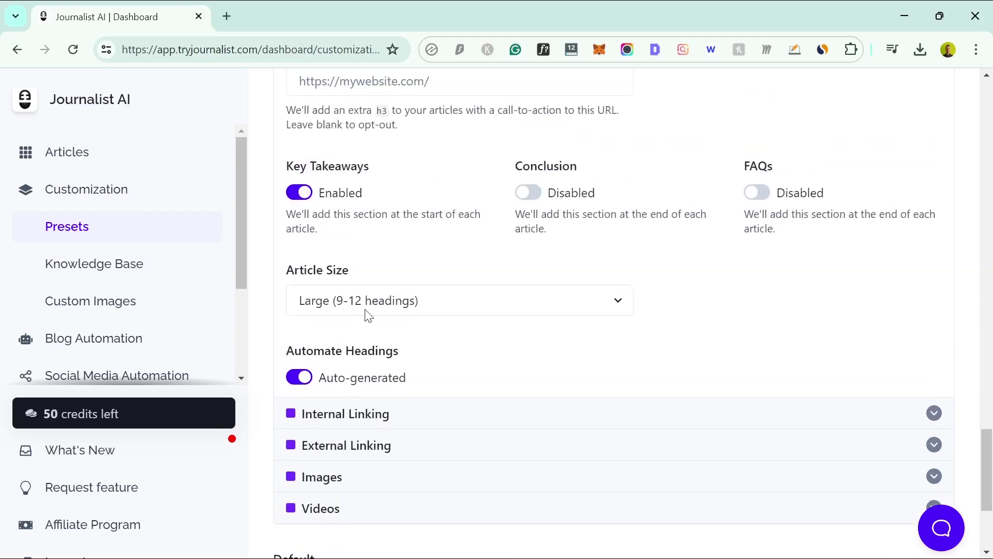
- Switch headings to Custom h2/h3 fields and expand Internal Linking with its empty Sitemaps list
{"action": "left_click", "coordinate": [299, 378]}
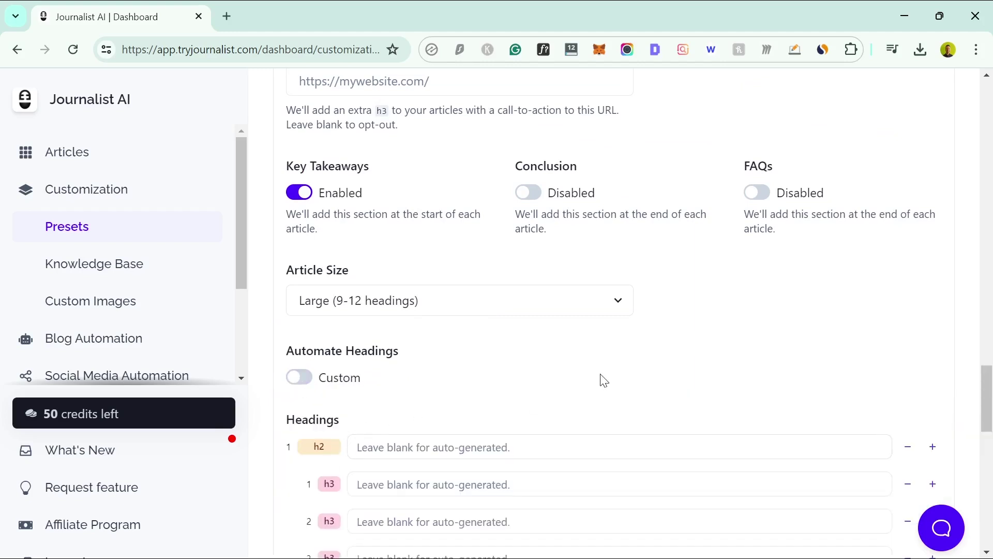
{"action": "scroll", "coordinate": [611, 375], "scroll_direction": "down", "scroll_amount": 2}
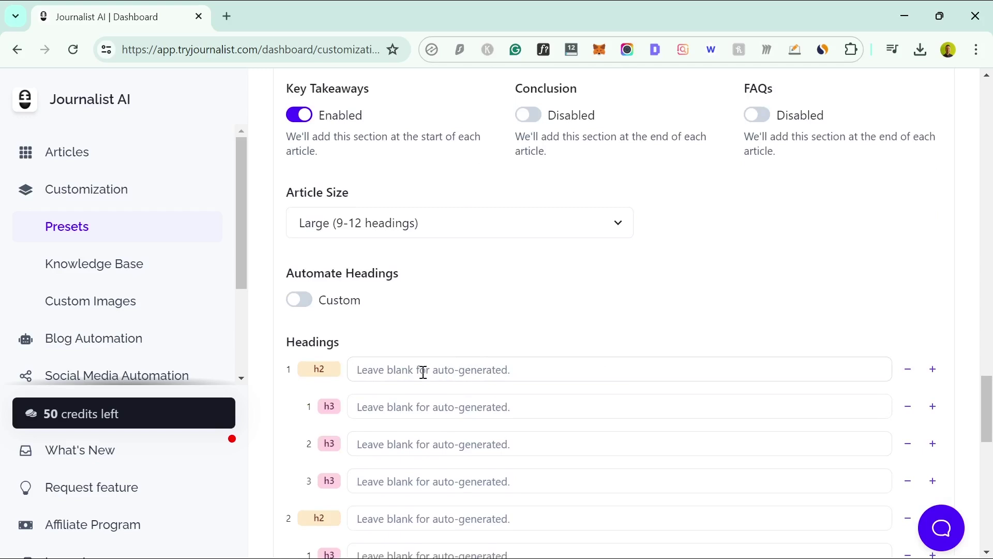
{"action": "scroll", "coordinate": [510, 362], "scroll_direction": "down", "scroll_amount": 3}
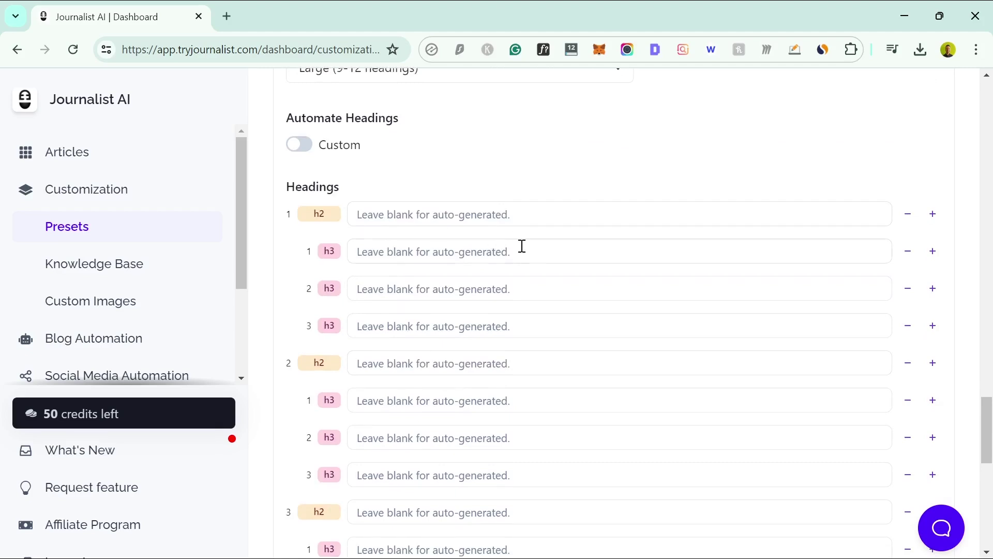
{"action": "scroll", "coordinate": [520, 274], "scroll_direction": "down", "scroll_amount": 9}
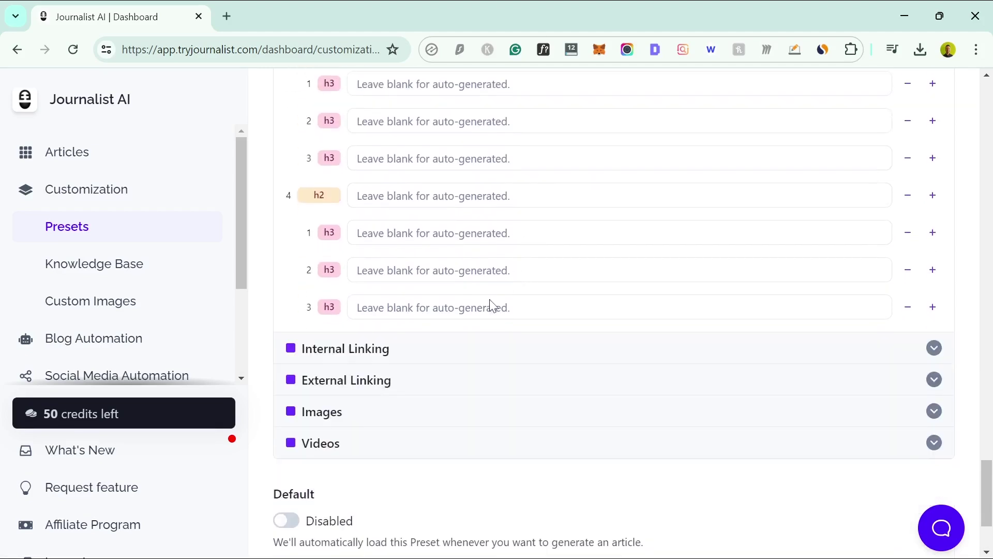
{"action": "left_click", "coordinate": [419, 355]}
{"action": "scroll", "coordinate": [614, 288], "scroll_direction": "down", "scroll_amount": 2}
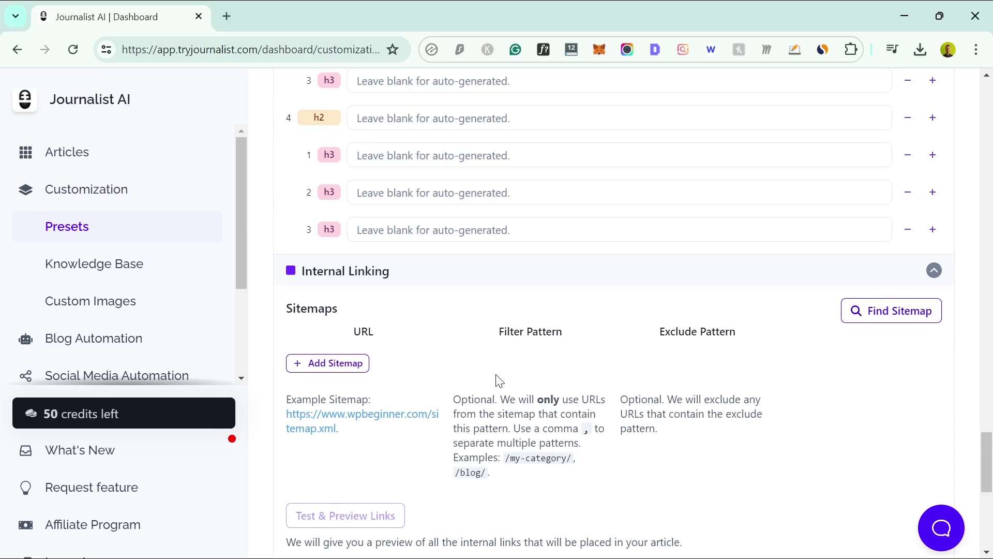
{"action": "scroll", "coordinate": [497, 381], "scroll_direction": "down", "scroll_amount": 2}
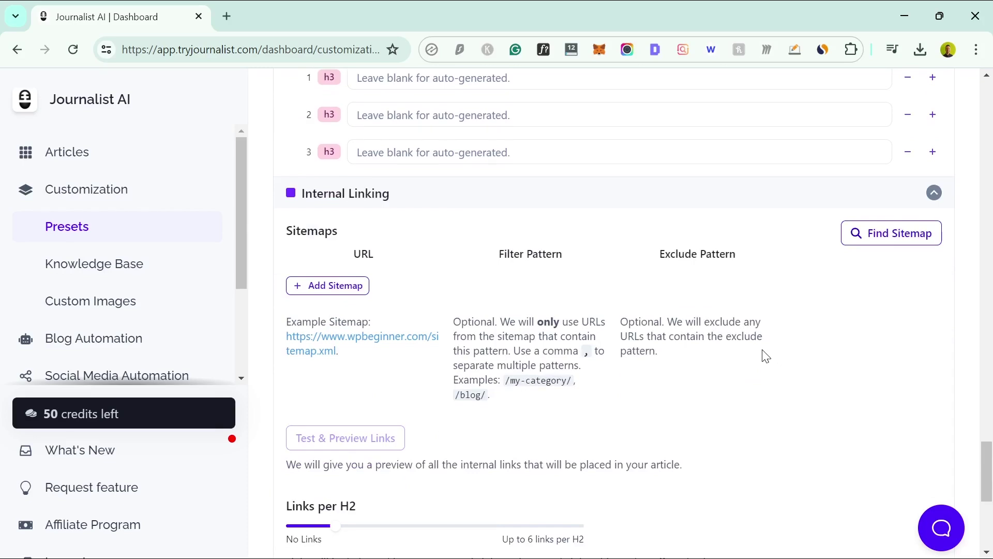
{"action": "scroll", "coordinate": [595, 327], "scroll_direction": "down", "scroll_amount": 3}
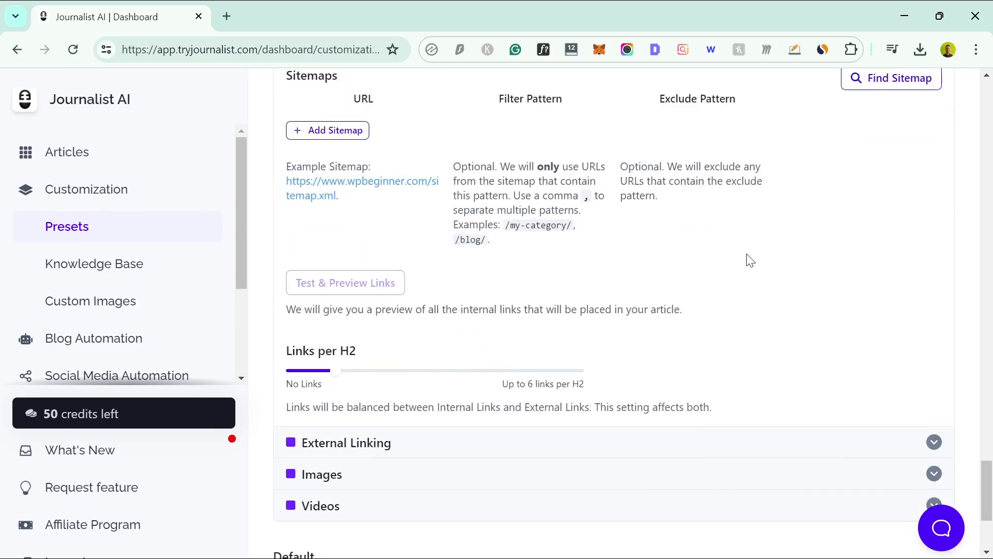
{"action": "scroll", "coordinate": [496, 302], "scroll_direction": "up", "scroll_amount": 2}
{"action": "scroll", "coordinate": [522, 318], "scroll_direction": "down", "scroll_amount": 3}
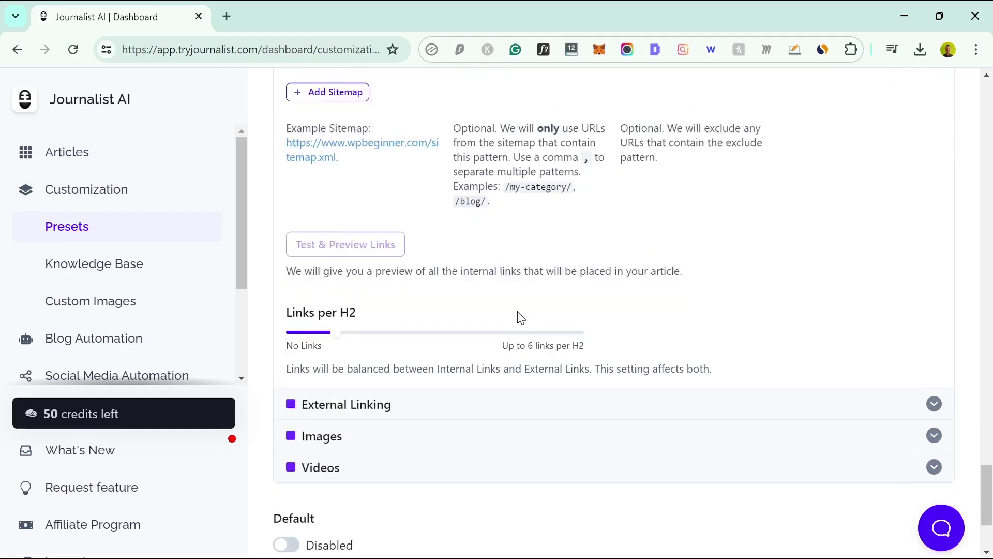
{"action": "scroll", "coordinate": [521, 318], "scroll_direction": "down", "scroll_amount": 2}
- Expand the preset's External Linking settings and read the automatic external links description
{"action": "left_click", "coordinate": [494, 282]}
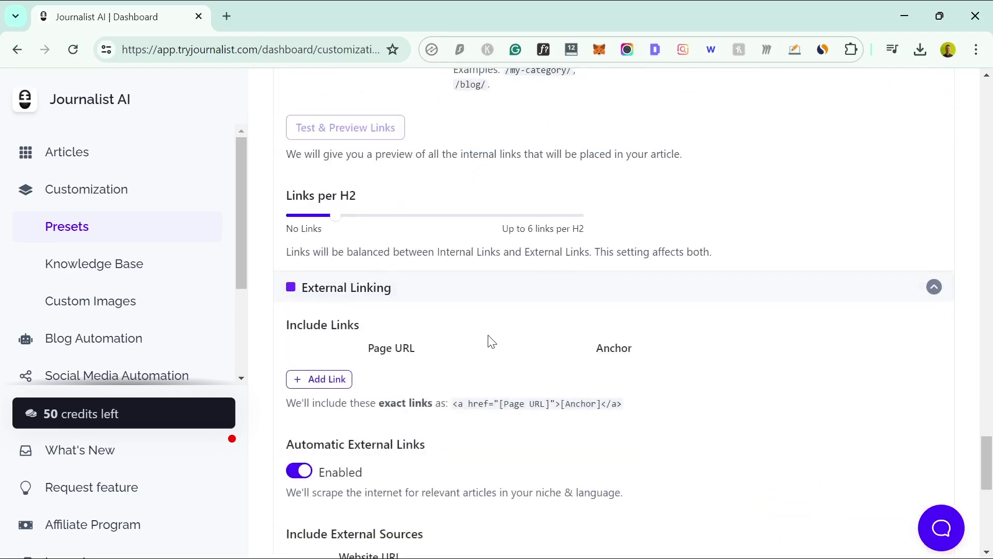
{"action": "scroll", "coordinate": [492, 342], "scroll_direction": "down", "scroll_amount": 2}
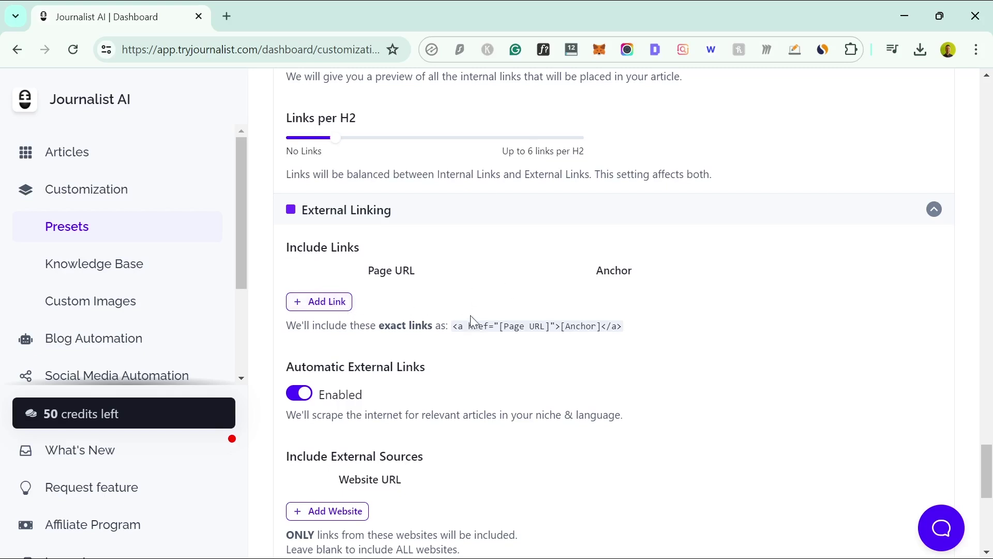
{"action": "scroll", "coordinate": [523, 300], "scroll_direction": "down", "scroll_amount": 1}
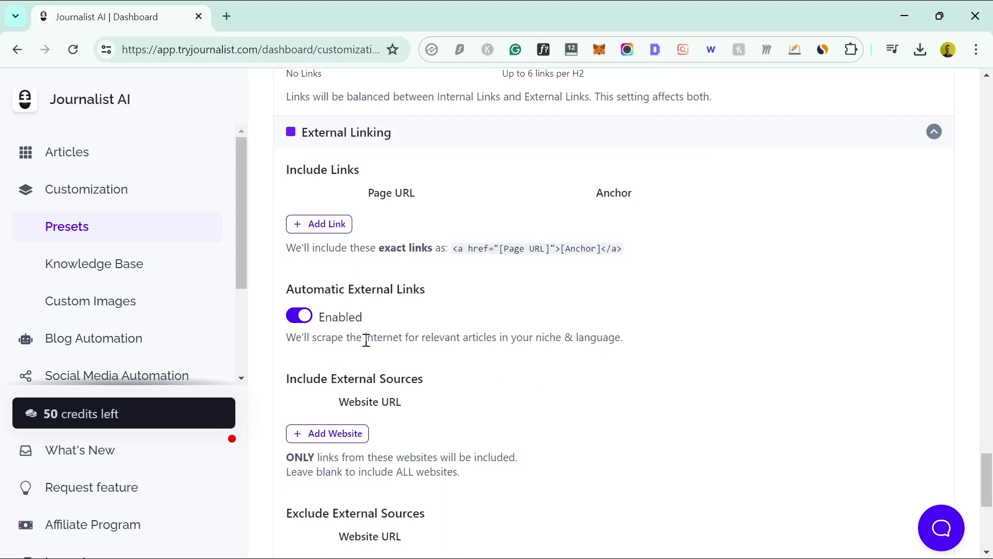
{"action": "left_click_drag", "start_coordinate": [356, 339], "coordinate": [645, 339]}
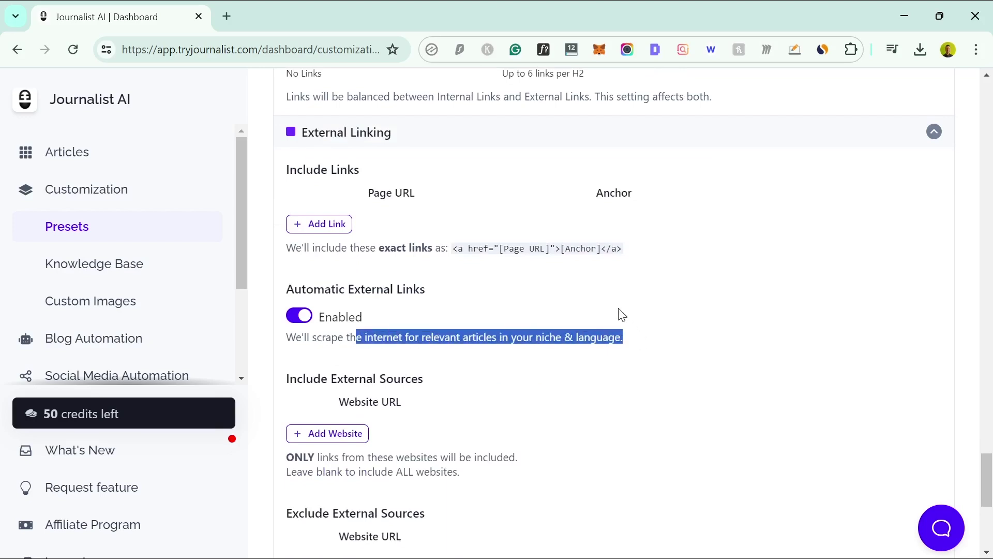
{"action": "scroll", "coordinate": [616, 310], "scroll_direction": "down", "scroll_amount": 3}
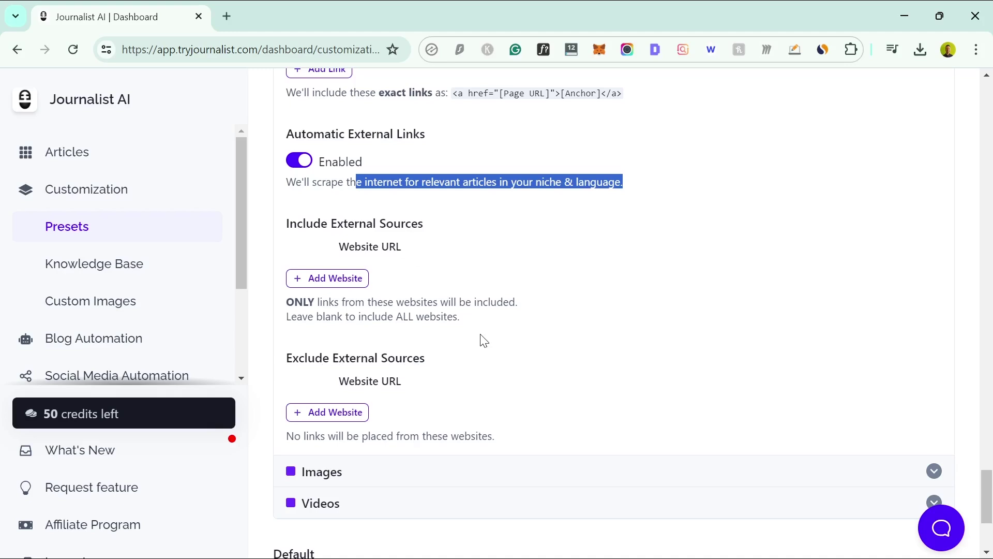
{"action": "scroll", "coordinate": [478, 342], "scroll_direction": "down", "scroll_amount": 1}
- Expand the Images settings and look over the Images, Videos and Default sections
{"action": "left_click", "coordinate": [435, 395]}
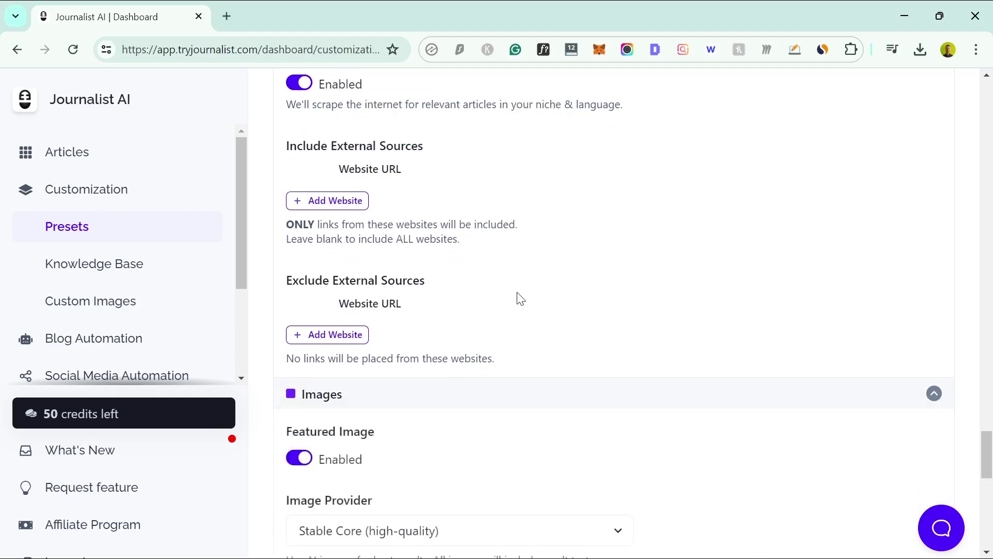
{"action": "scroll", "coordinate": [520, 298], "scroll_direction": "down", "scroll_amount": 1}
{"action": "scroll", "coordinate": [520, 299], "scroll_direction": "down", "scroll_amount": 3}
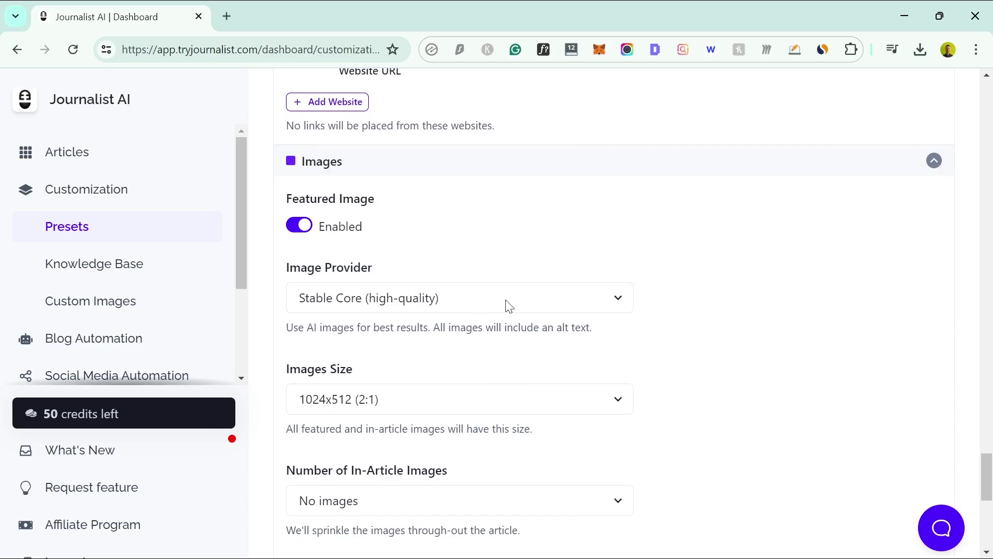
{"action": "scroll", "coordinate": [472, 317], "scroll_direction": "down", "scroll_amount": 2}
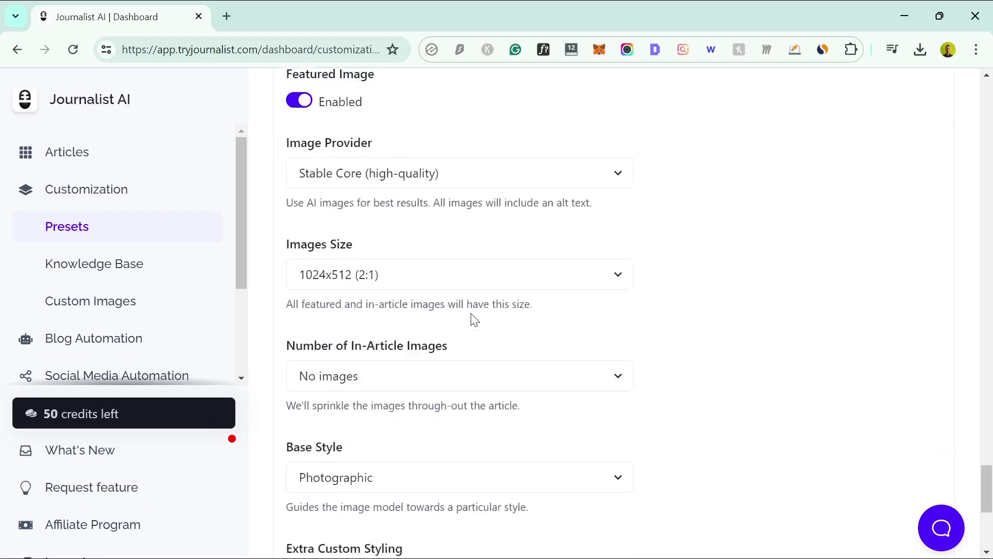
{"action": "scroll", "coordinate": [475, 319], "scroll_direction": "down", "scroll_amount": 5}
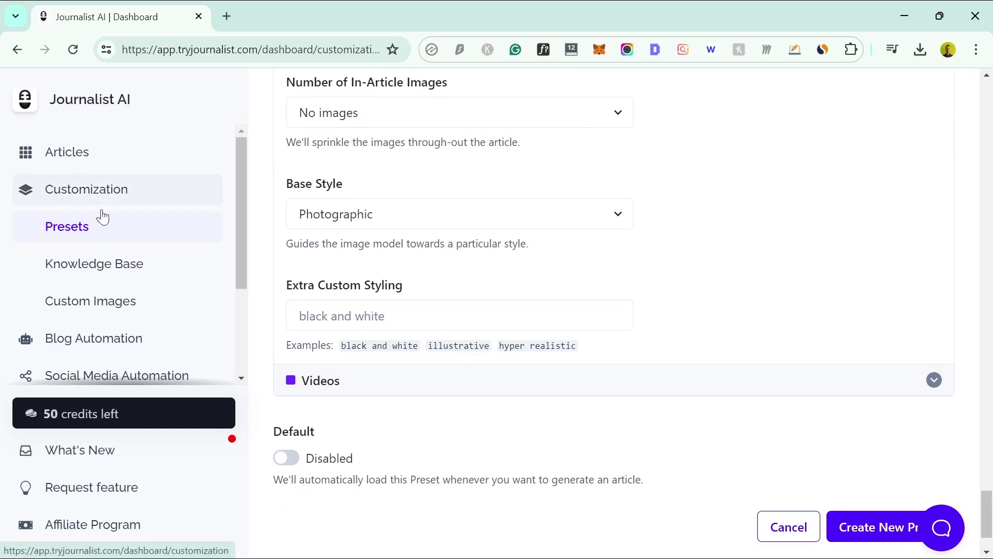
{"action": "scroll", "coordinate": [112, 249], "scroll_direction": "up", "scroll_amount": 5}
{"action": "scroll", "coordinate": [106, 194], "scroll_direction": "up", "scroll_amount": 13}
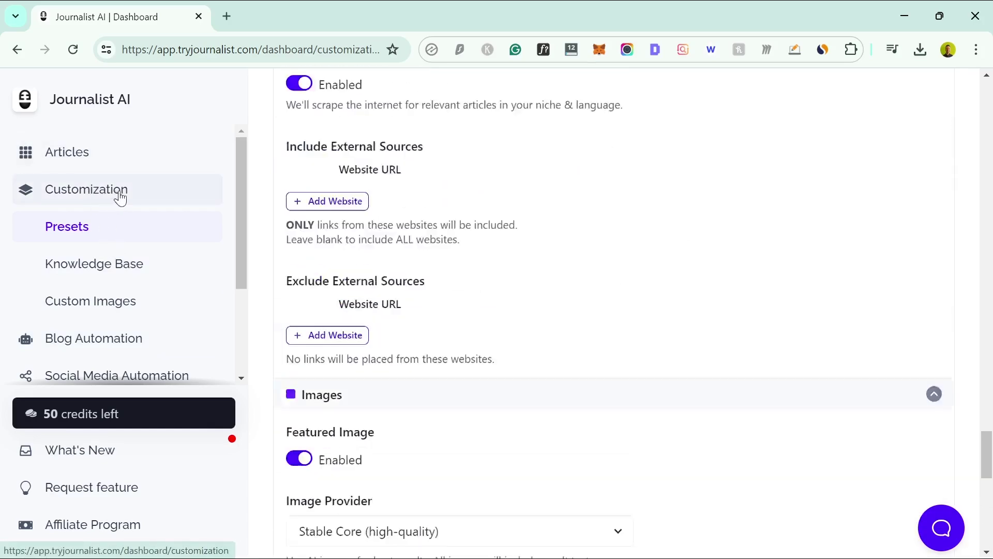
{"action": "scroll", "coordinate": [343, 177], "scroll_direction": "up", "scroll_amount": 7}
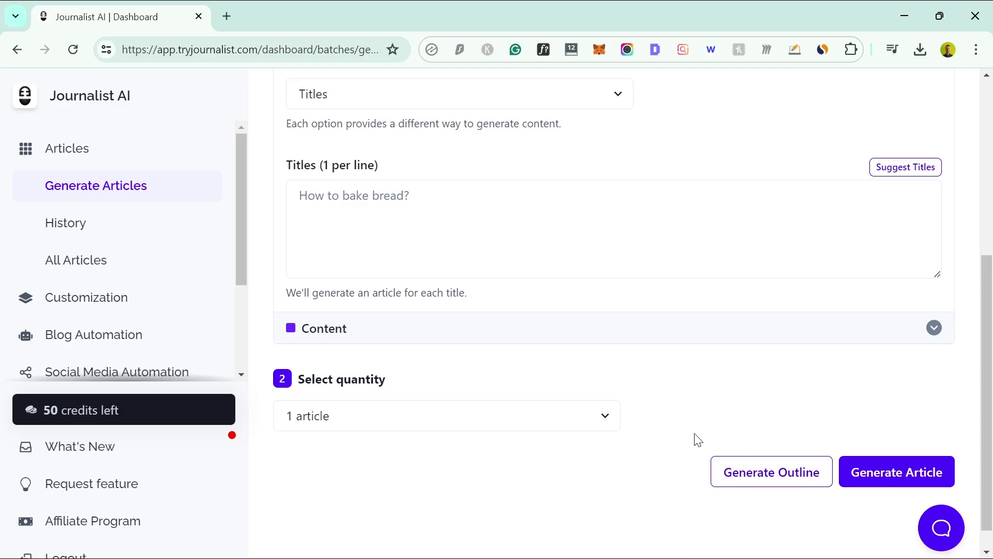
- Try Generate Outline with the Titles box empty, then open the article batch History
{"action": "left_click", "coordinate": [750, 471]}
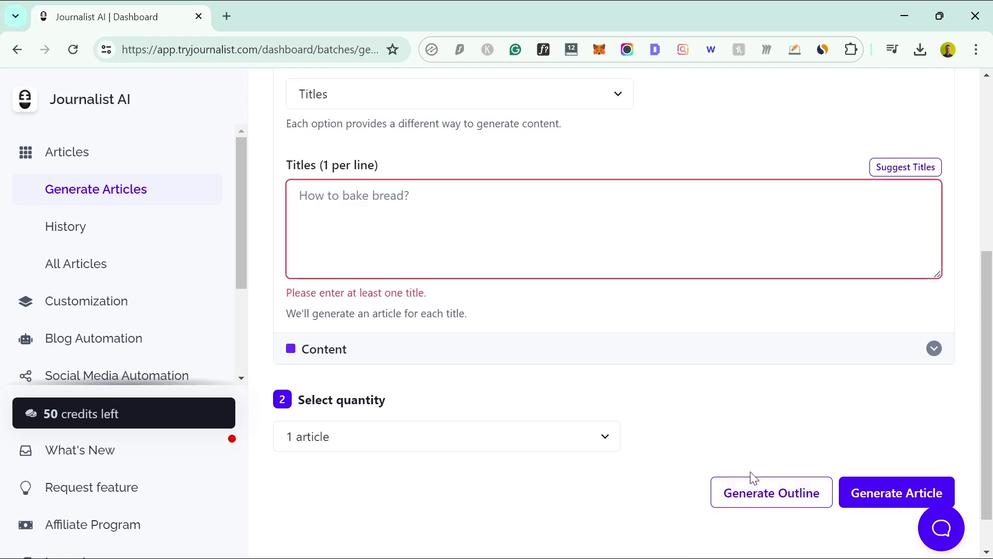
{"action": "left_click", "coordinate": [763, 499]}
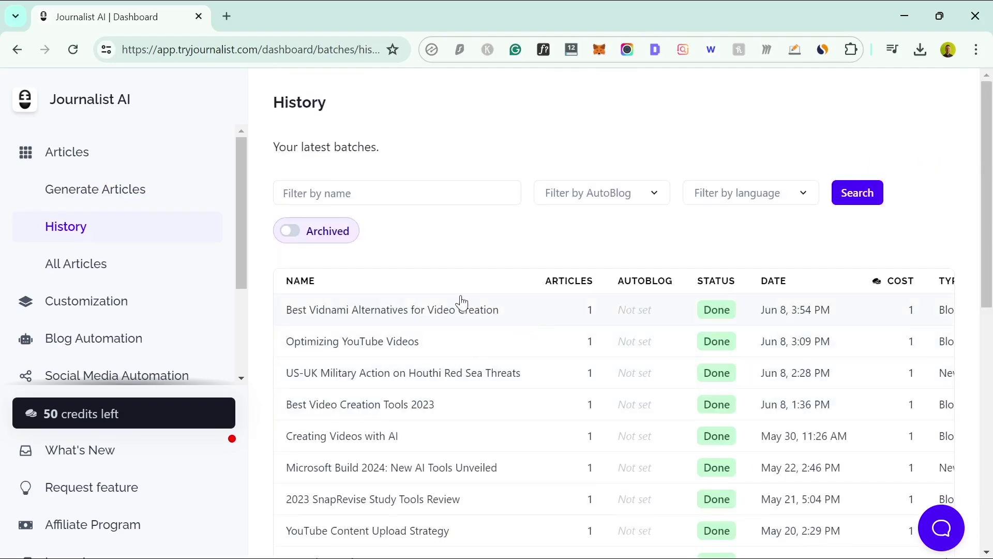
- Open the 'Best Vidnami Alternatives for Video Creation' batch's article from History
{"action": "scroll", "coordinate": [544, 283], "scroll_direction": "down", "scroll_amount": 2}
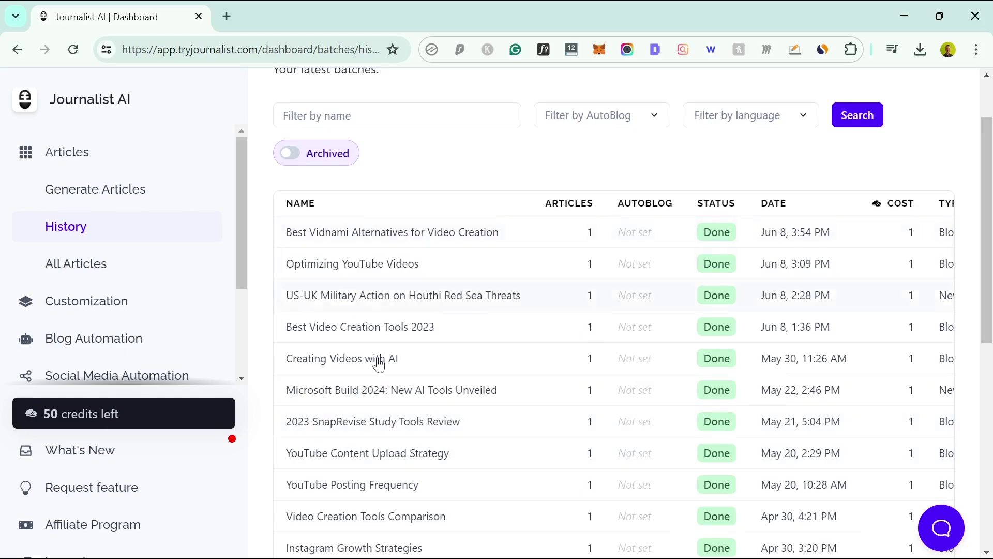
{"action": "double_click", "coordinate": [368, 234]}
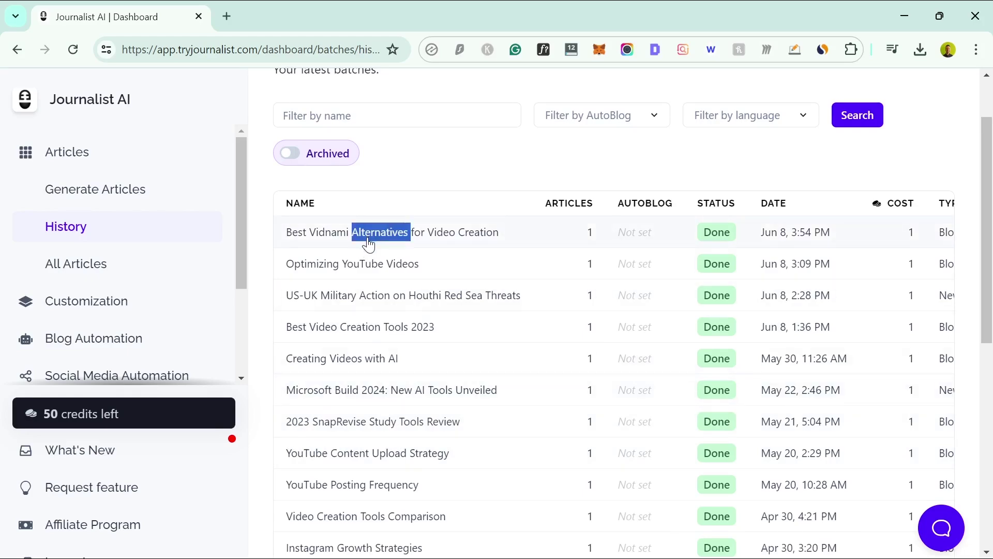
{"action": "left_click", "coordinate": [430, 241]}
{"action": "left_click_drag", "start_coordinate": [496, 264], "coordinate": [655, 266]}
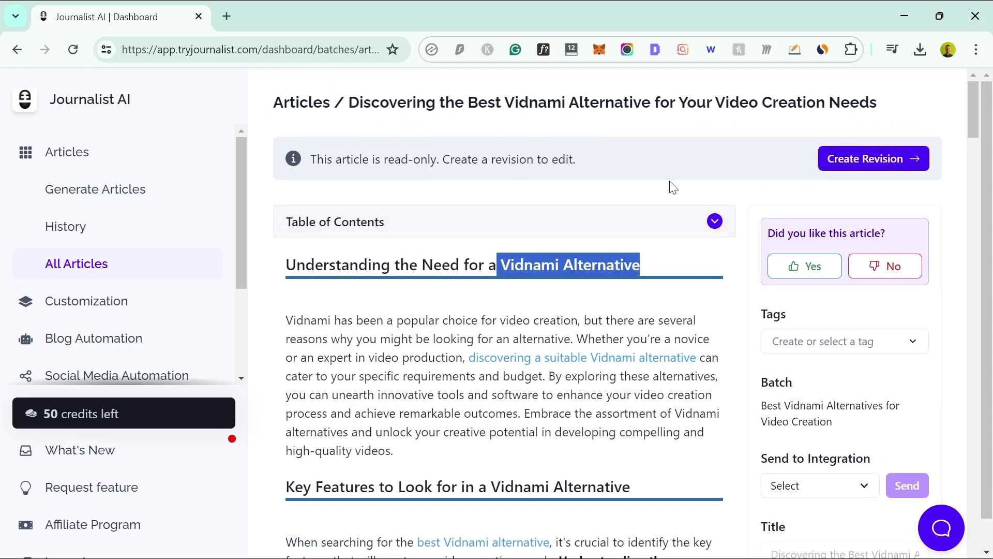
- Create an editable revision of the Vidnami article and expand its table of contents
{"action": "left_click", "coordinate": [871, 160]}
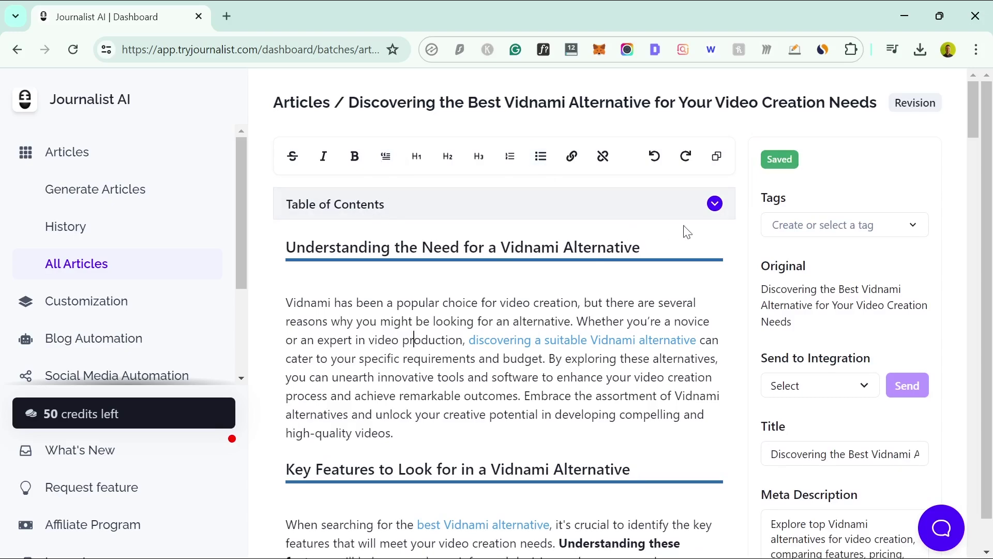
{"action": "left_click", "coordinate": [717, 207]}
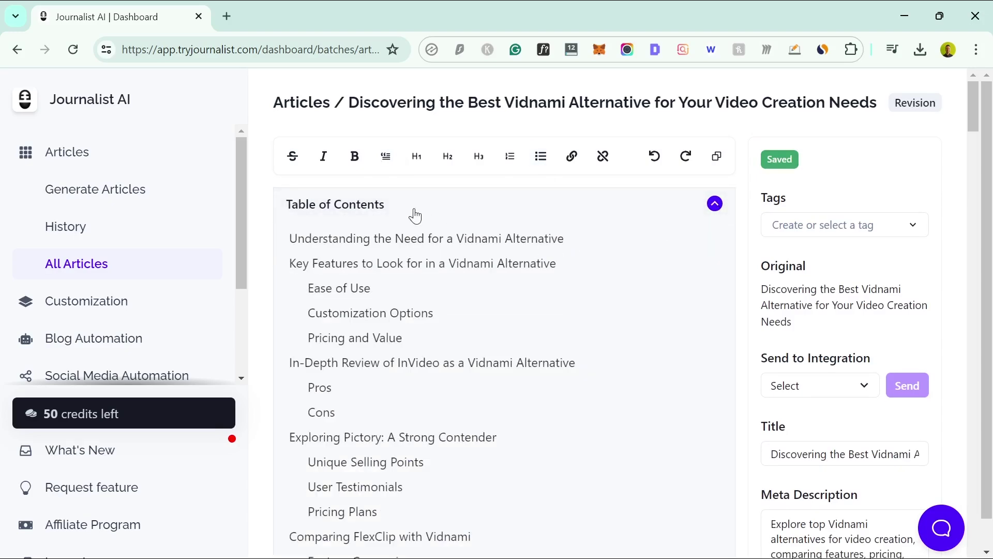
{"action": "scroll", "coordinate": [584, 282], "scroll_direction": "down", "scroll_amount": 5}
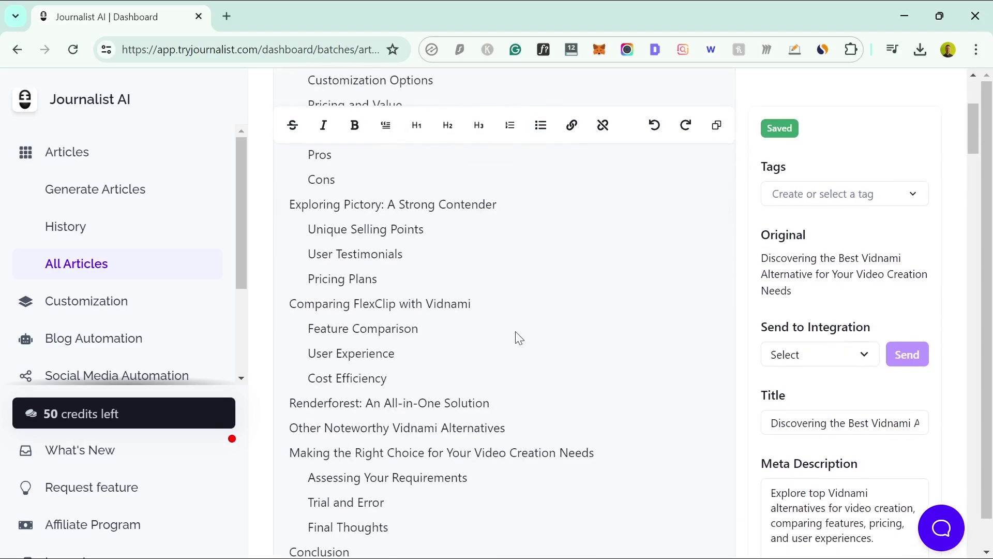
- Highlight the FlexClip and Pictory headings in the outline and scroll through the contents
{"action": "left_click_drag", "start_coordinate": [352, 300], "coordinate": [500, 301]}
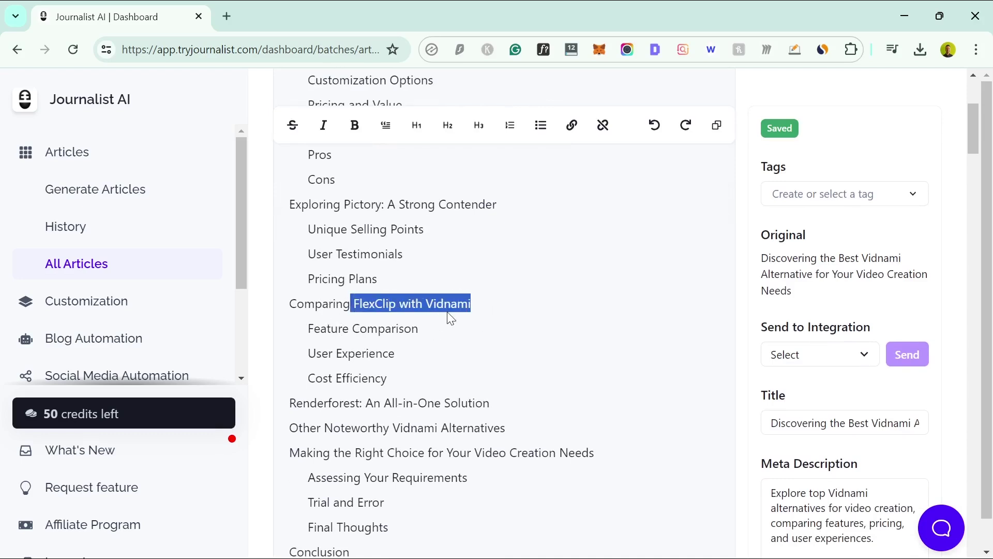
{"action": "left_click_drag", "start_coordinate": [342, 204], "coordinate": [492, 204]}
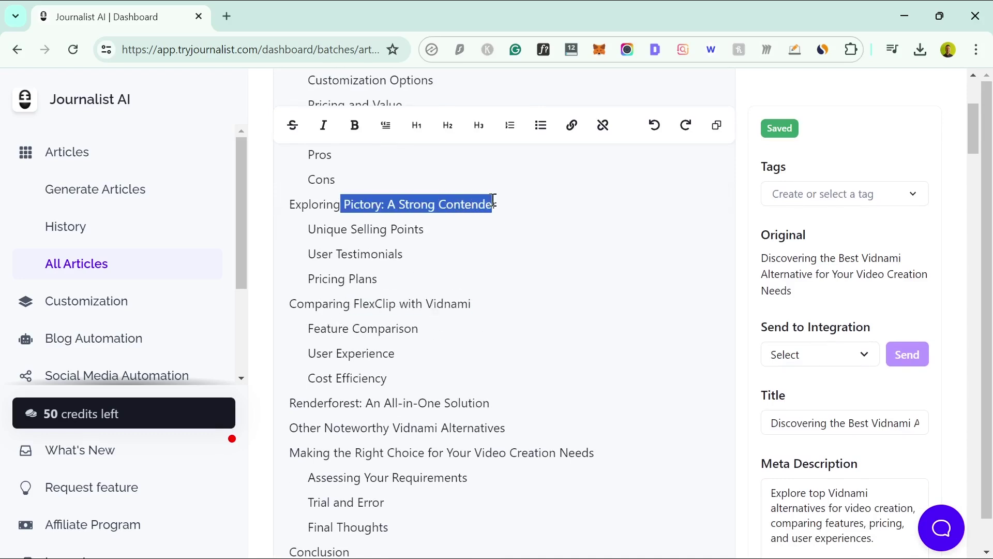
{"action": "left_click", "coordinate": [462, 326]}
{"action": "scroll", "coordinate": [452, 336], "scroll_direction": "up", "scroll_amount": 3}
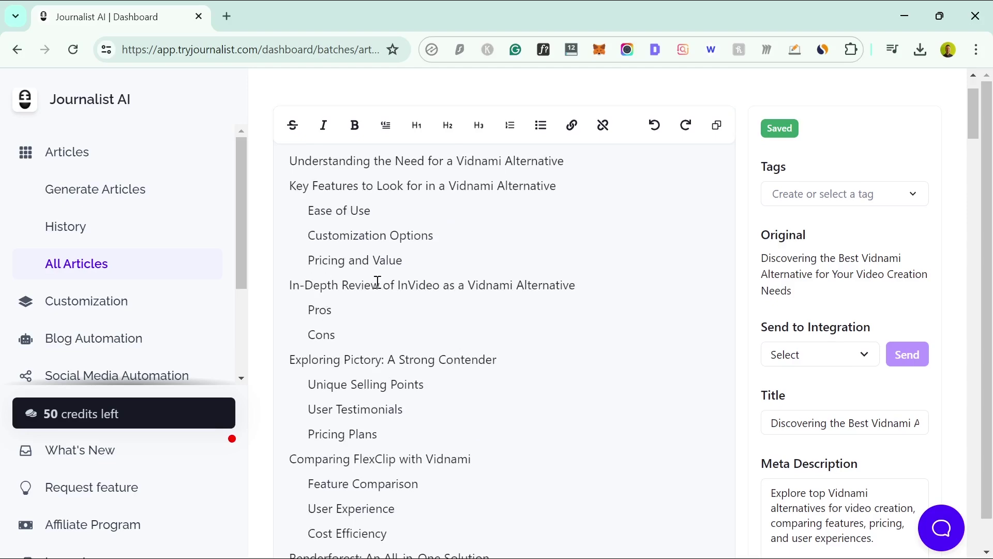
{"action": "scroll", "coordinate": [482, 339], "scroll_direction": "up", "scroll_amount": 2}
{"action": "scroll", "coordinate": [591, 262], "scroll_direction": "down", "scroll_amount": 6}
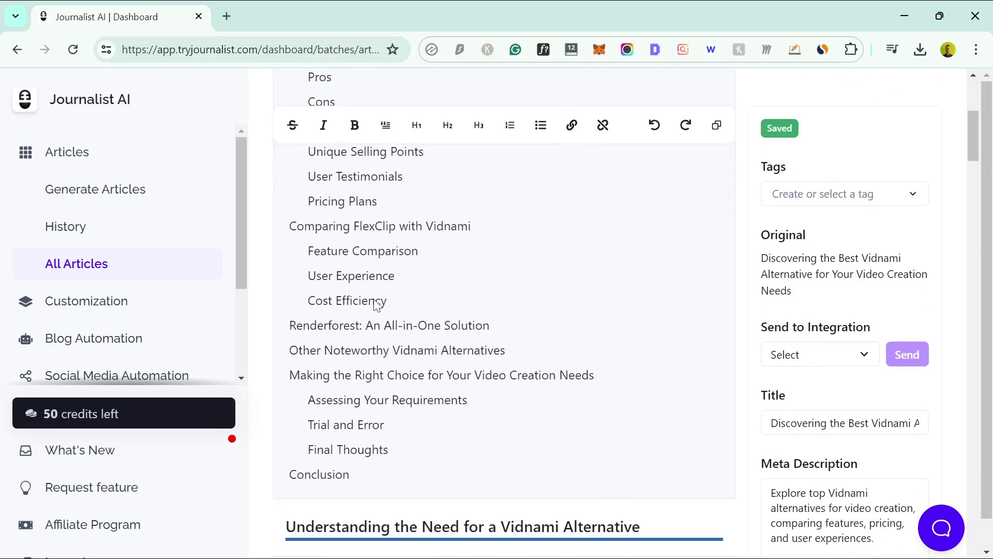
{"action": "scroll", "coordinate": [498, 274], "scroll_direction": "down", "scroll_amount": 3}
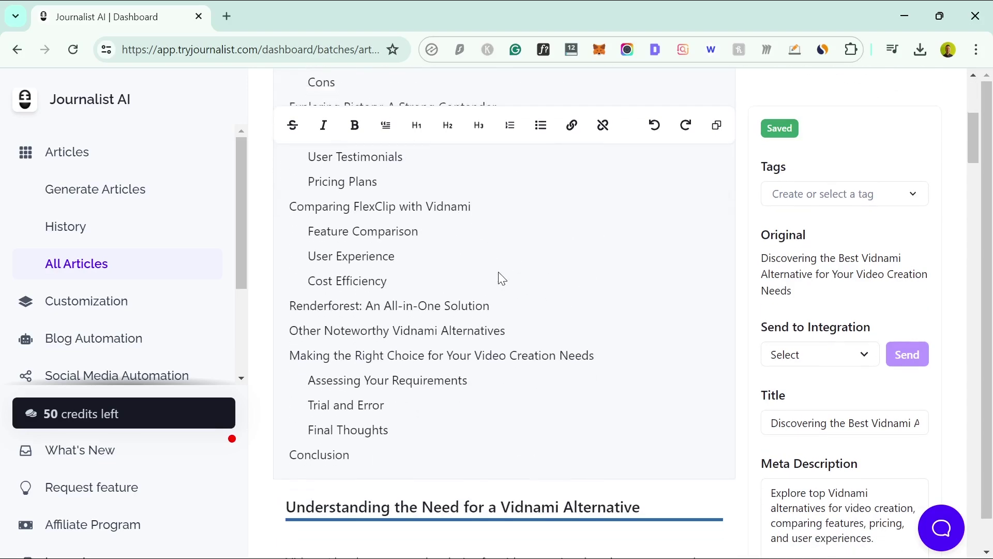
{"action": "scroll", "coordinate": [498, 273], "scroll_direction": "down", "scroll_amount": 3}
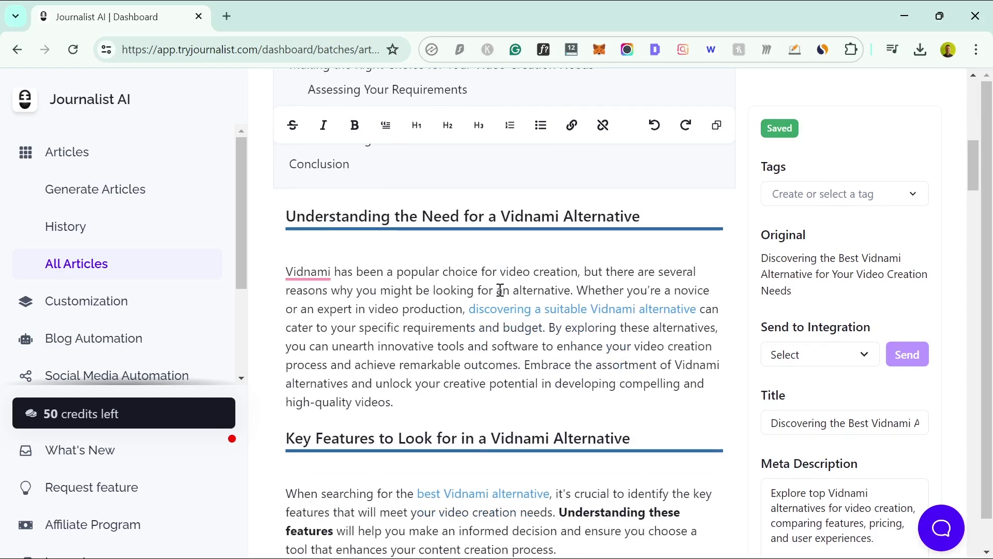
{"action": "scroll", "coordinate": [431, 356], "scroll_direction": "down", "scroll_amount": 2}
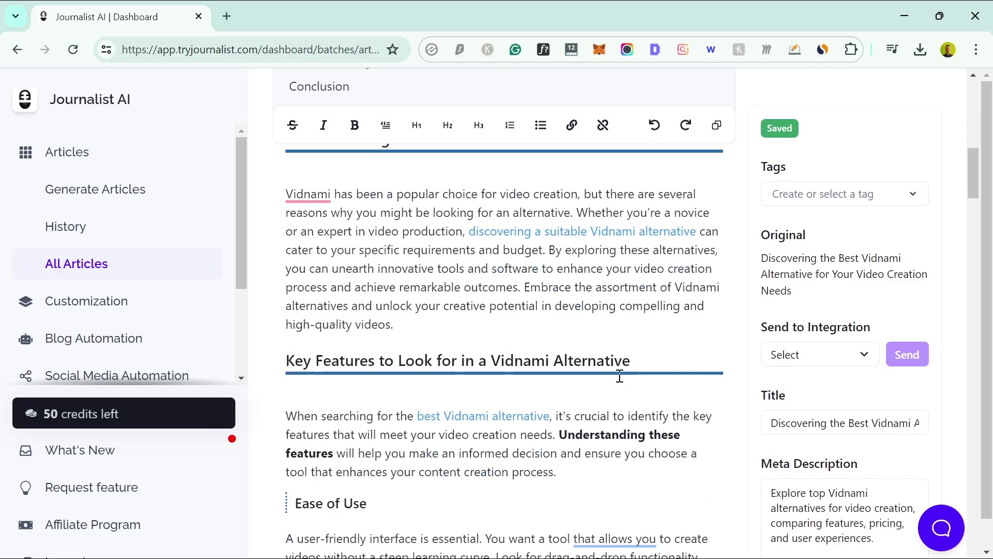
{"action": "scroll", "coordinate": [440, 316], "scroll_direction": "up", "scroll_amount": 2}
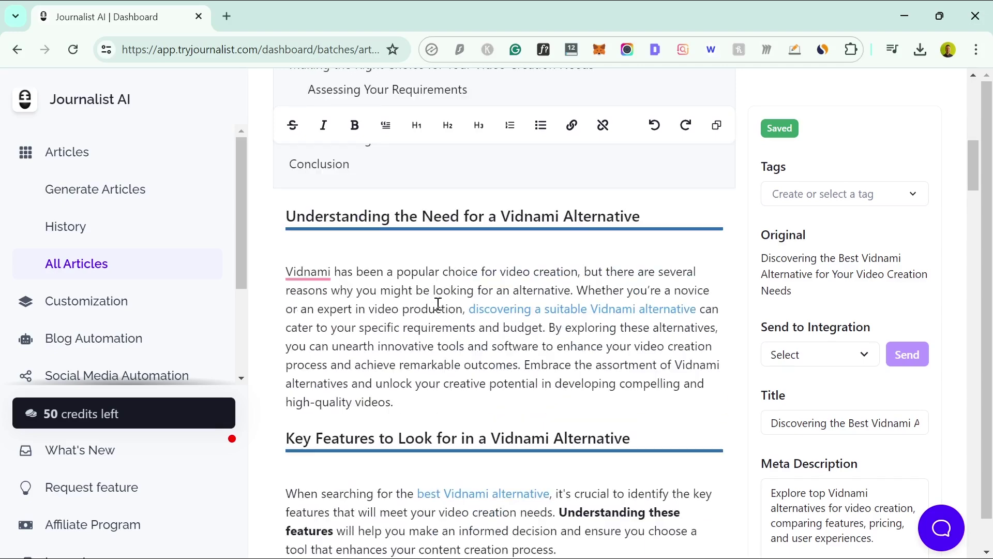
{"action": "scroll", "coordinate": [631, 347], "scroll_direction": "down", "scroll_amount": 3}
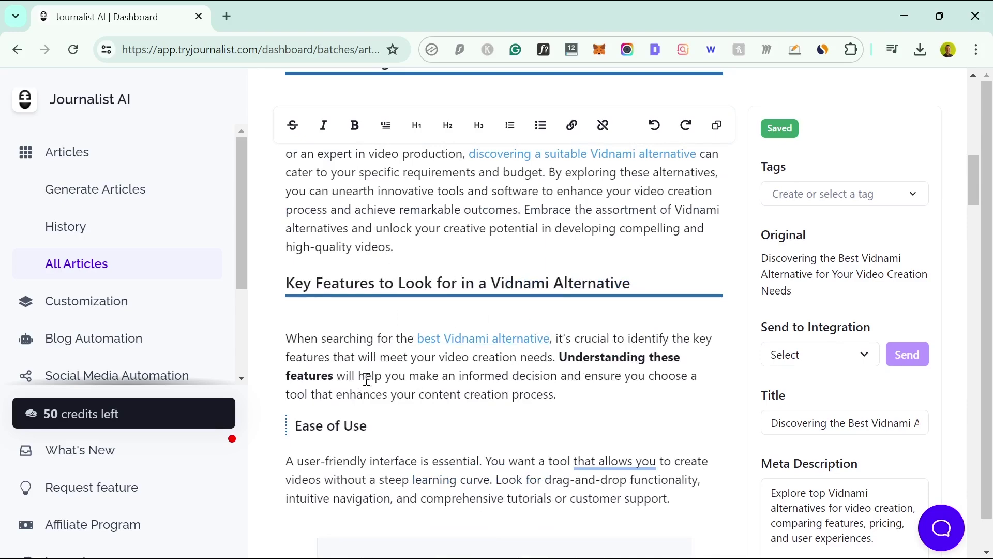
{"action": "scroll", "coordinate": [367, 380], "scroll_direction": "down", "scroll_amount": 3}
{"action": "scroll", "coordinate": [437, 382], "scroll_direction": "down", "scroll_amount": 5}
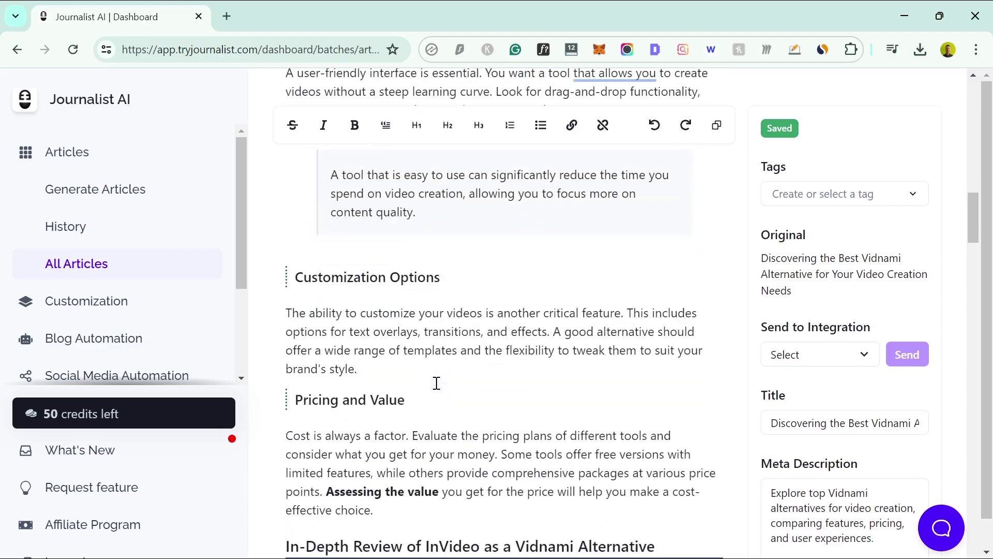
{"action": "scroll", "coordinate": [437, 382], "scroll_direction": "down", "scroll_amount": 2}
{"action": "scroll", "coordinate": [436, 383], "scroll_direction": "up", "scroll_amount": 8}
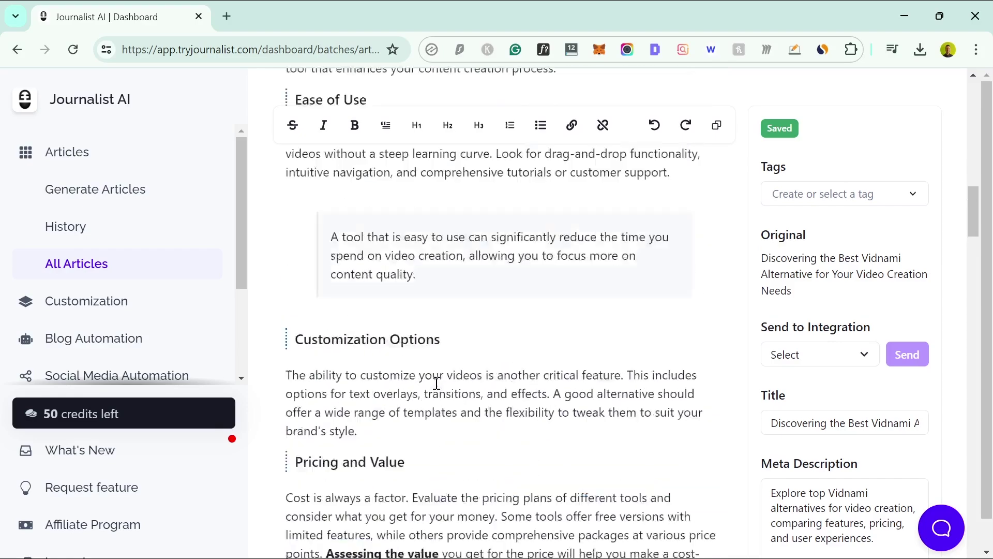
{"action": "scroll", "coordinate": [437, 383], "scroll_direction": "up", "scroll_amount": 1}
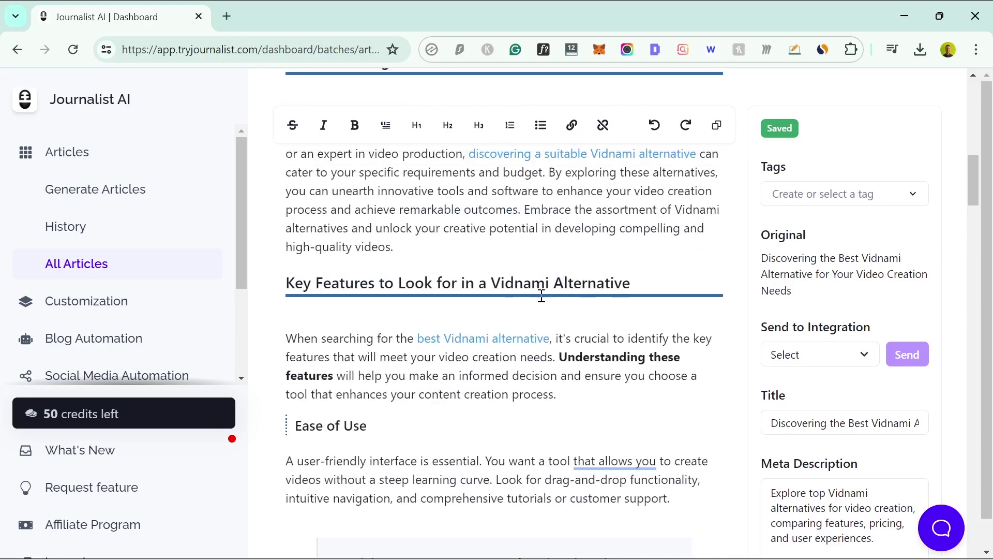
{"action": "scroll", "coordinate": [525, 293], "scroll_direction": "down", "scroll_amount": 12}
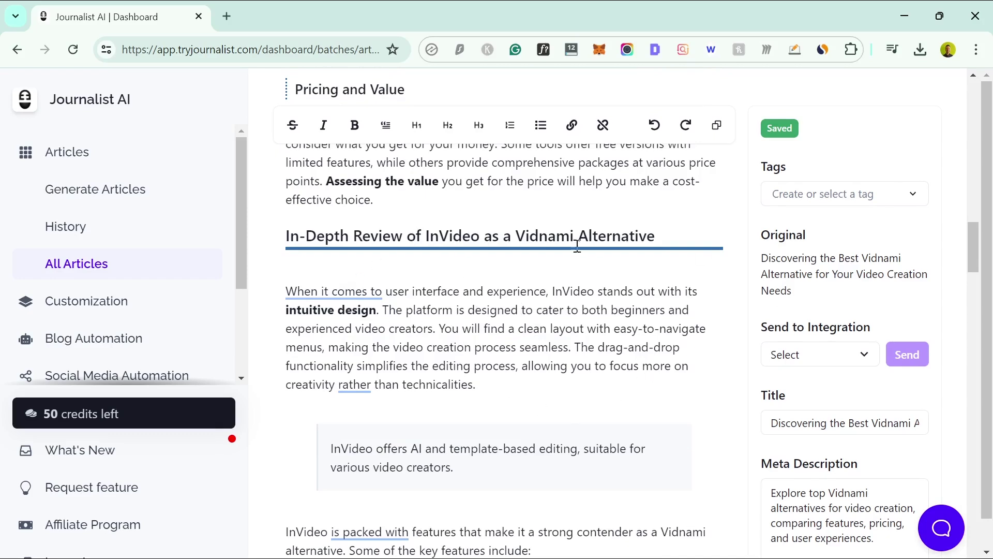
{"action": "left_click_drag", "start_coordinate": [423, 237], "coordinate": [517, 240]}
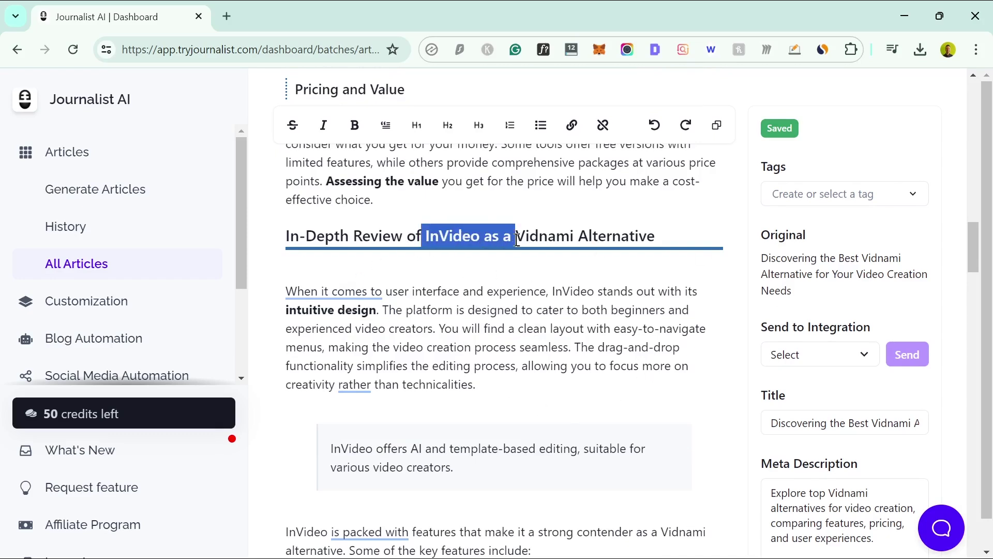
{"action": "left_click", "coordinate": [480, 359]}
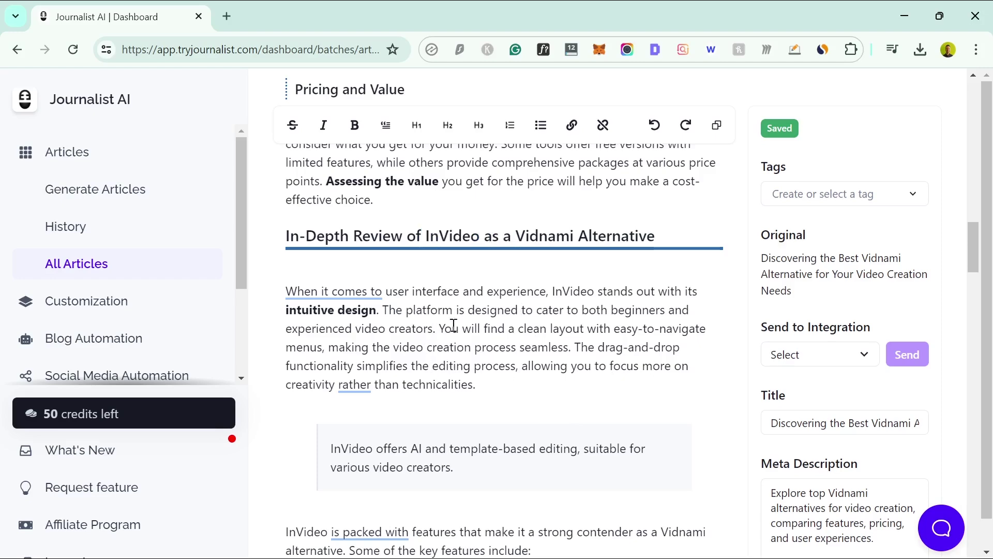
{"action": "scroll", "coordinate": [518, 331], "scroll_direction": "down", "scroll_amount": 3}
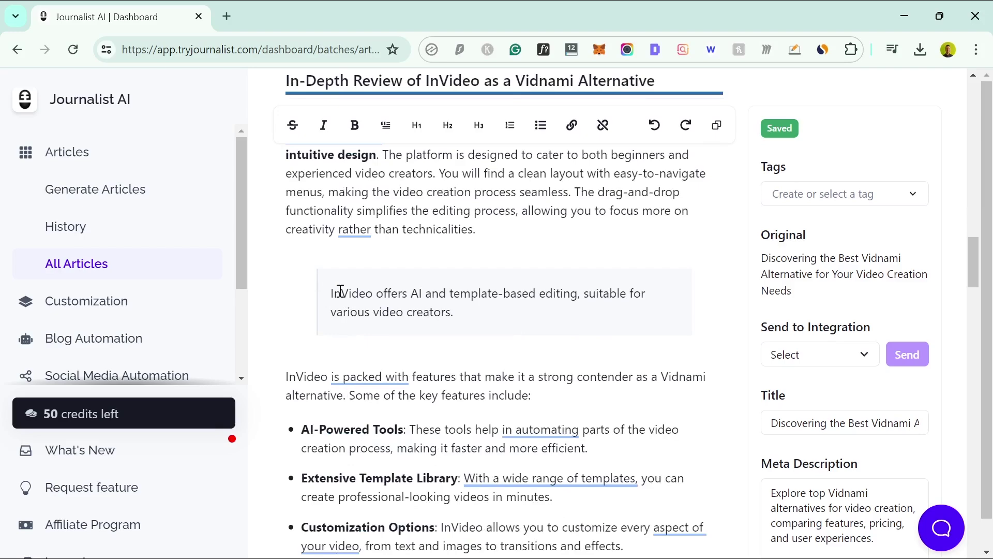
{"action": "scroll", "coordinate": [346, 288], "scroll_direction": "up", "scroll_amount": 2}
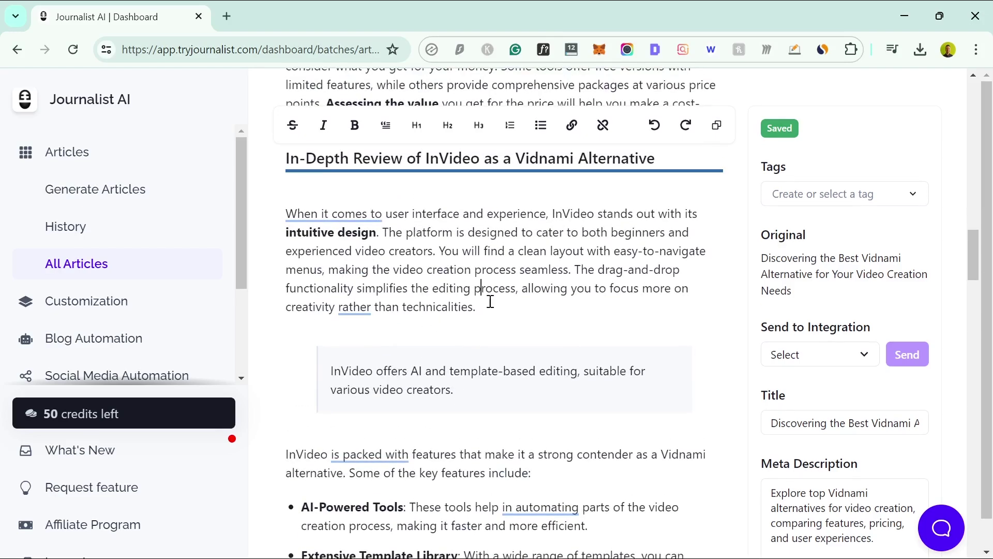
{"action": "scroll", "coordinate": [491, 300], "scroll_direction": "down", "scroll_amount": 3}
{"action": "scroll", "coordinate": [496, 304], "scroll_direction": "down", "scroll_amount": 2}
{"action": "scroll", "coordinate": [496, 306], "scroll_direction": "down", "scroll_amount": 2}
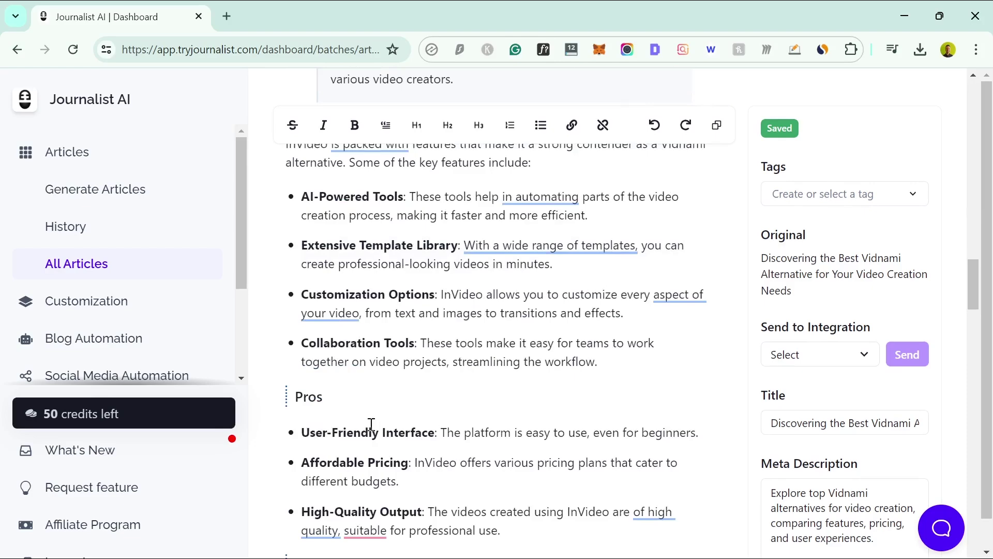
{"action": "scroll", "coordinate": [371, 424], "scroll_direction": "down", "scroll_amount": 3}
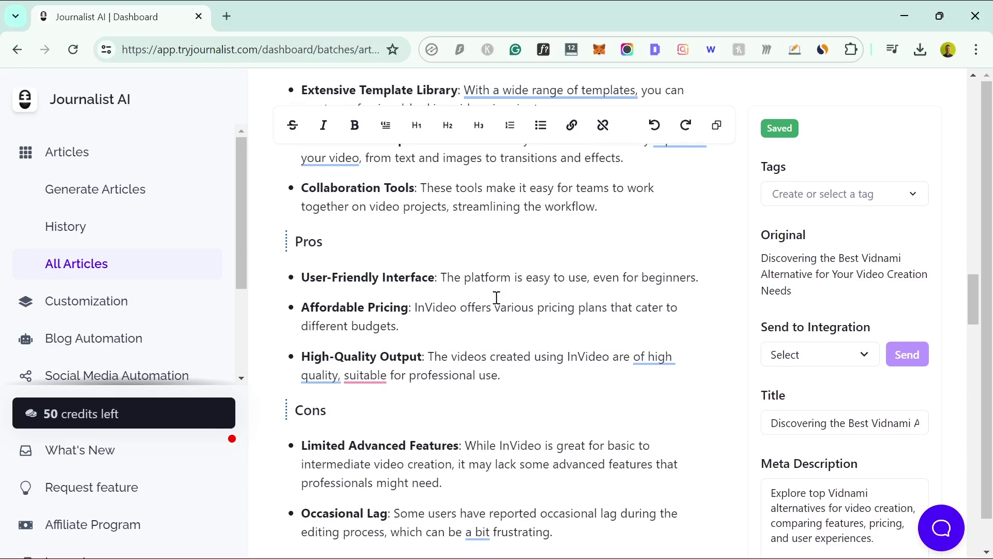
{"action": "scroll", "coordinate": [508, 301], "scroll_direction": "down", "scroll_amount": 4}
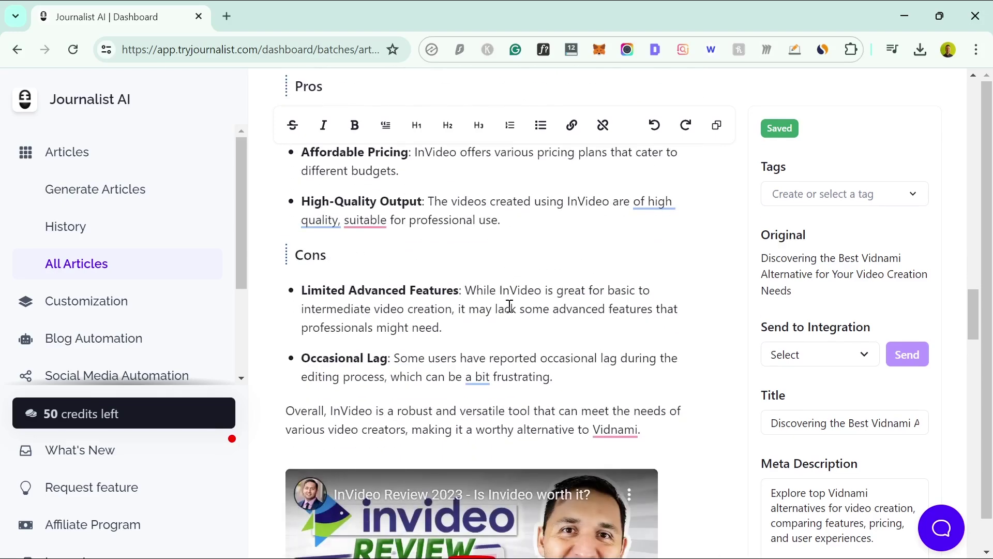
{"action": "scroll", "coordinate": [509, 307], "scroll_direction": "down", "scroll_amount": 4}
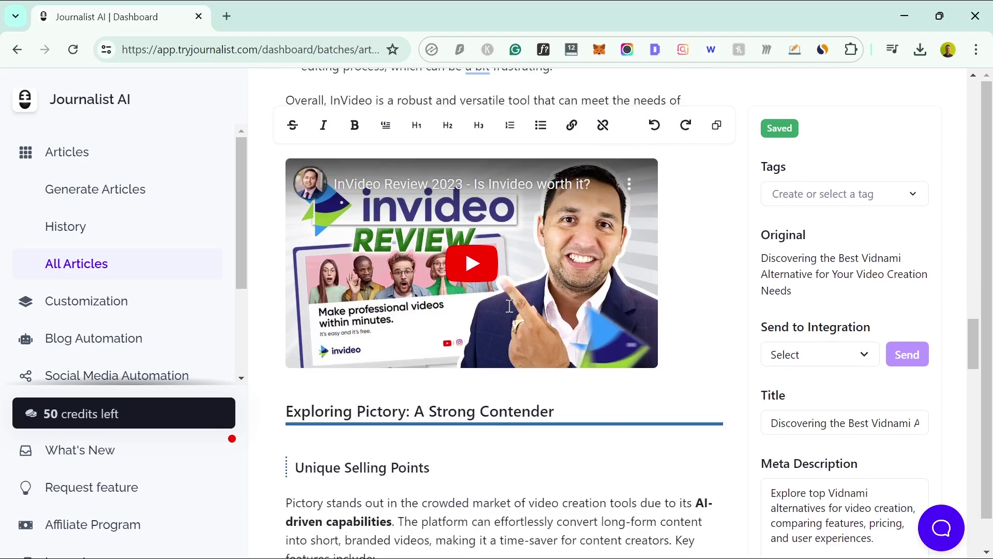
{"action": "scroll", "coordinate": [543, 323], "scroll_direction": "up", "scroll_amount": 4}
{"action": "scroll", "coordinate": [518, 332], "scroll_direction": "up", "scroll_amount": 8}
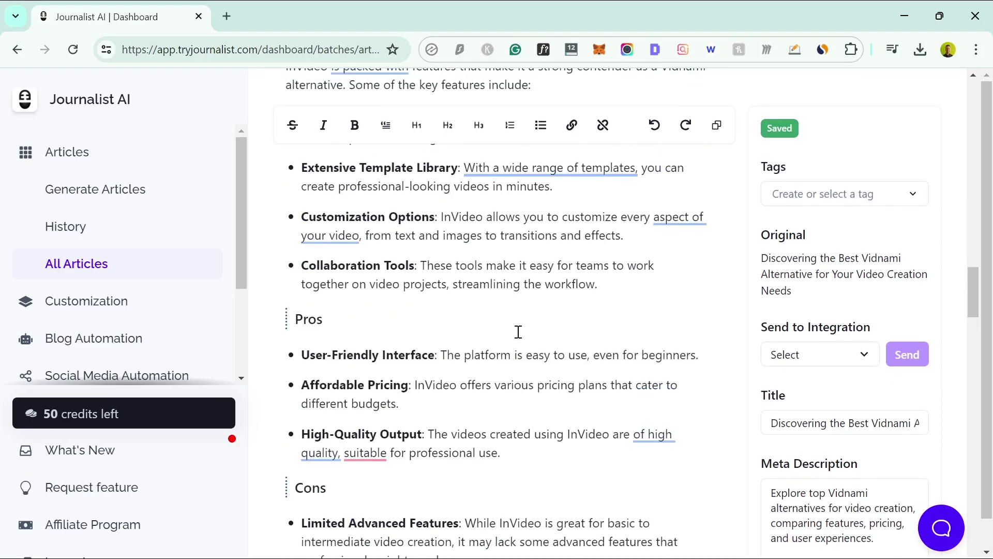
{"action": "scroll", "coordinate": [562, 362], "scroll_direction": "down", "scroll_amount": 3}
- Select the Occasional Lag bullet and the closing InVideo summary paragraph, then deselect
{"action": "scroll", "coordinate": [558, 369], "scroll_direction": "down", "scroll_amount": 6}
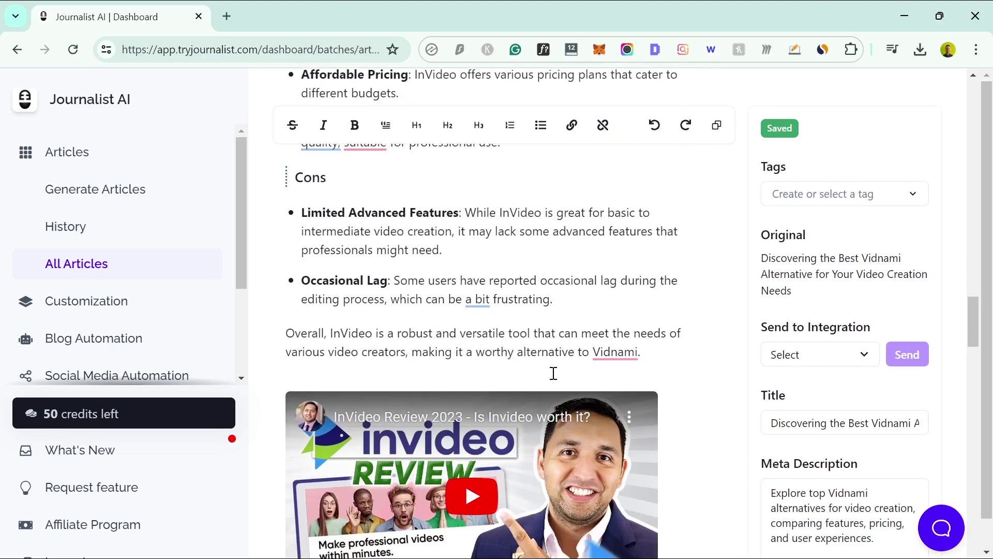
{"action": "left_click_drag", "start_coordinate": [303, 282], "coordinate": [564, 293]}
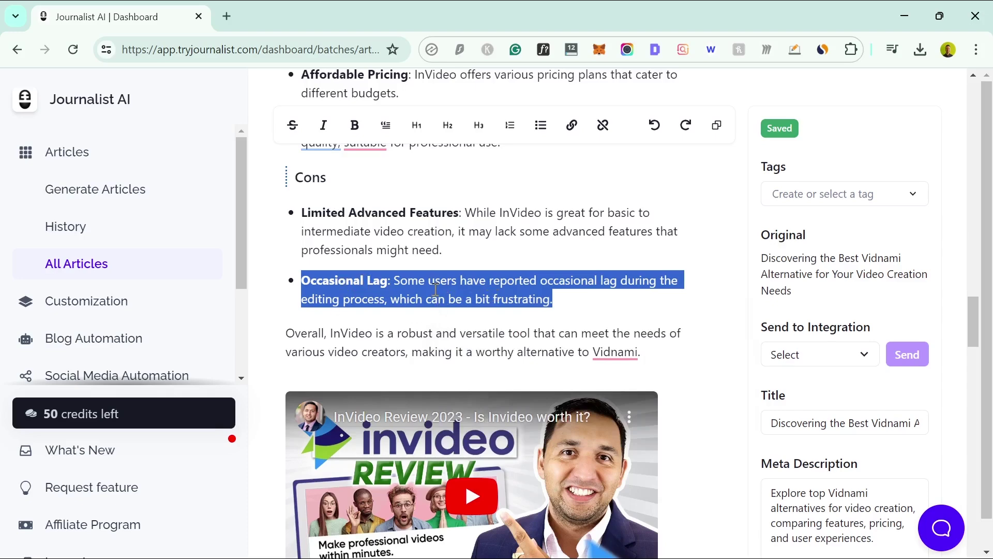
{"action": "scroll", "coordinate": [436, 289], "scroll_direction": "down", "scroll_amount": 1}
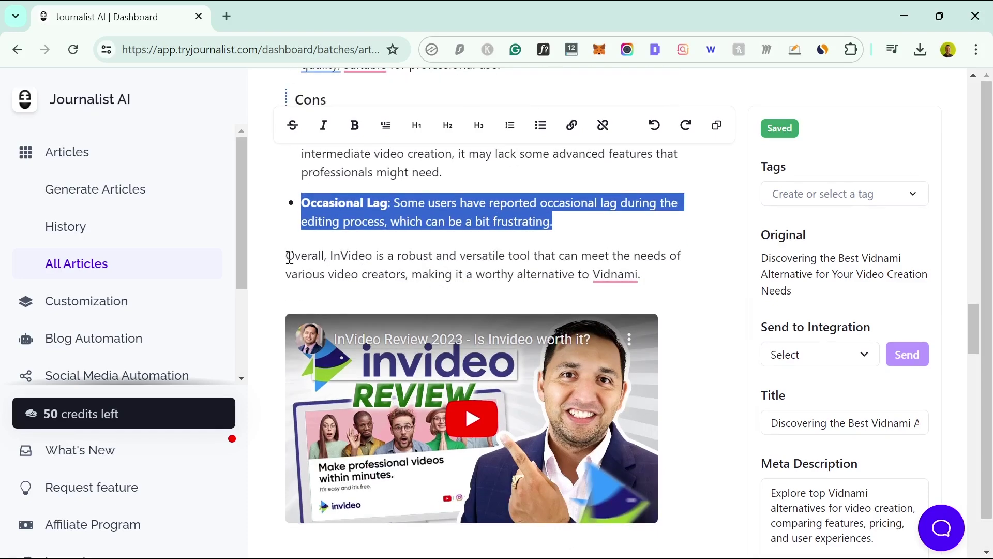
{"action": "left_click_drag", "start_coordinate": [289, 258], "coordinate": [657, 275]}
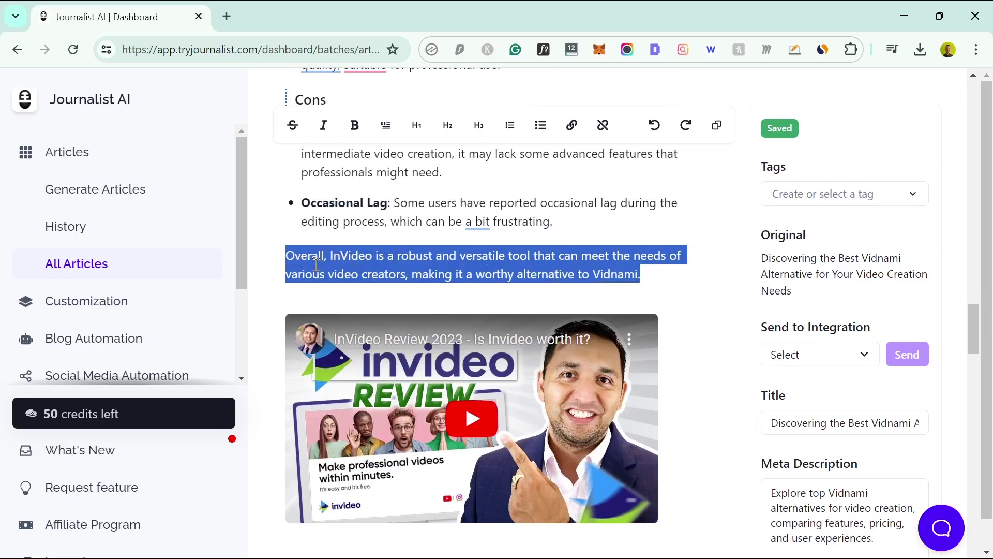
{"action": "mouse_move", "coordinate": [602, 265]}
{"action": "left_click", "coordinate": [532, 274]}
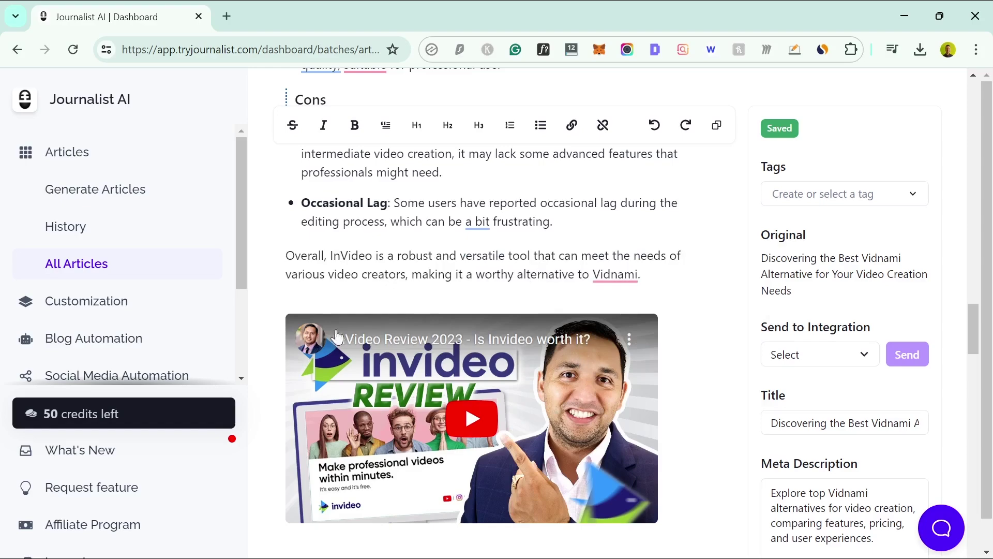
- Scroll through the whole article and back up, then open the Customization presets page
{"action": "scroll", "coordinate": [472, 339], "scroll_direction": "up", "scroll_amount": 4}
{"action": "scroll", "coordinate": [419, 340], "scroll_direction": "down", "scroll_amount": 5}
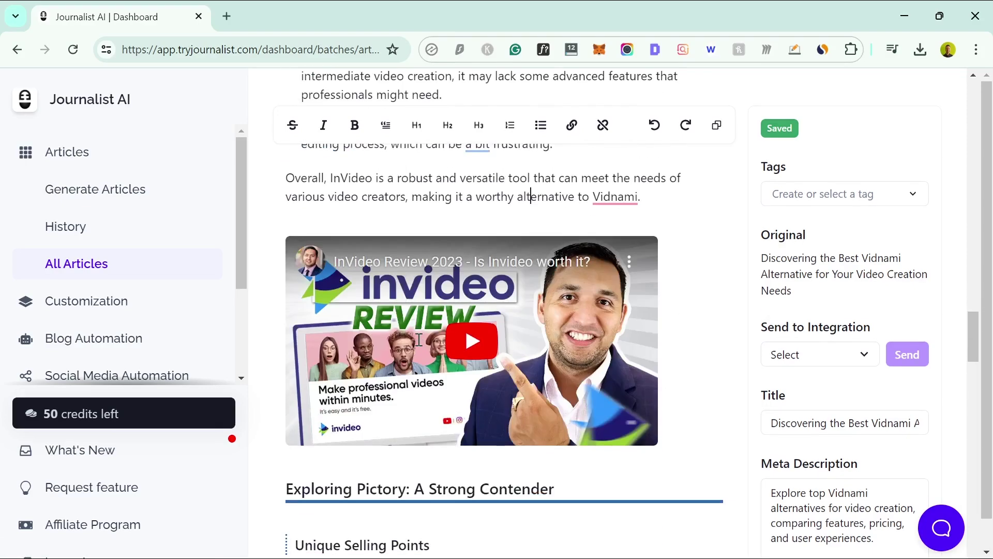
{"action": "scroll", "coordinate": [419, 340], "scroll_direction": "down", "scroll_amount": 5}
{"action": "scroll", "coordinate": [513, 249], "scroll_direction": "down", "scroll_amount": 1}
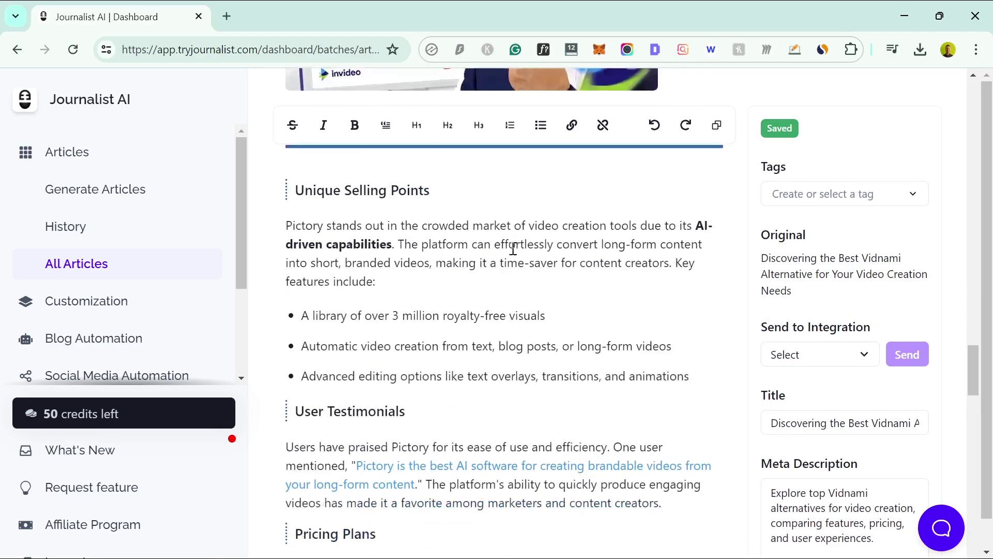
{"action": "scroll", "coordinate": [512, 250], "scroll_direction": "down", "scroll_amount": 1}
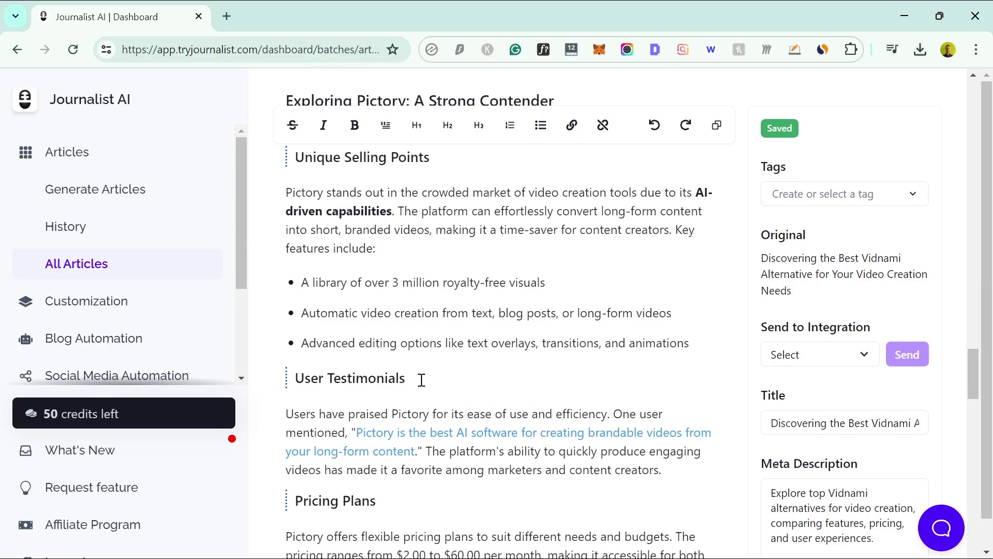
{"action": "scroll", "coordinate": [422, 380], "scroll_direction": "down", "scroll_amount": 3}
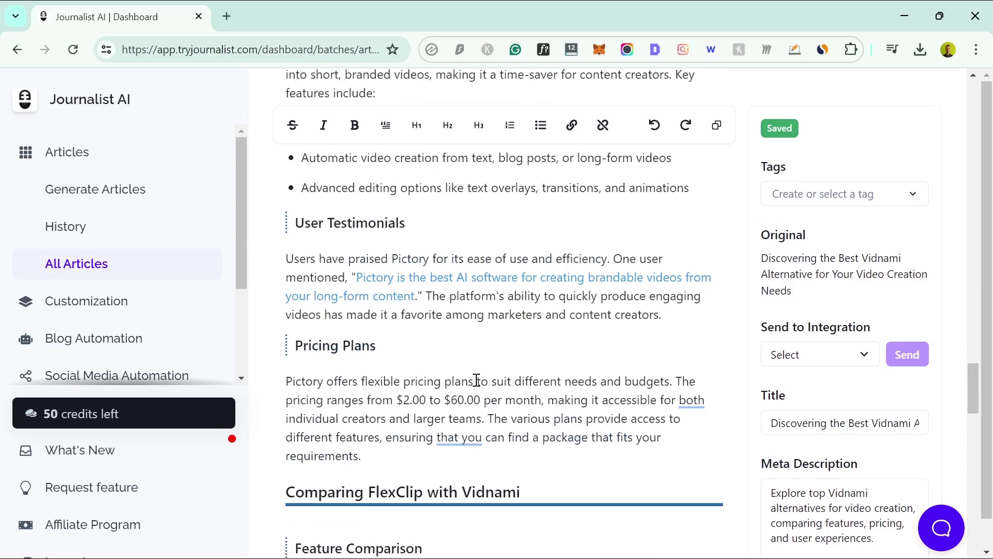
{"action": "scroll", "coordinate": [460, 383], "scroll_direction": "up", "scroll_amount": 3}
{"action": "scroll", "coordinate": [455, 362], "scroll_direction": "down", "scroll_amount": 3}
{"action": "scroll", "coordinate": [496, 371], "scroll_direction": "down", "scroll_amount": 3}
{"action": "scroll", "coordinate": [494, 373], "scroll_direction": "down", "scroll_amount": 8}
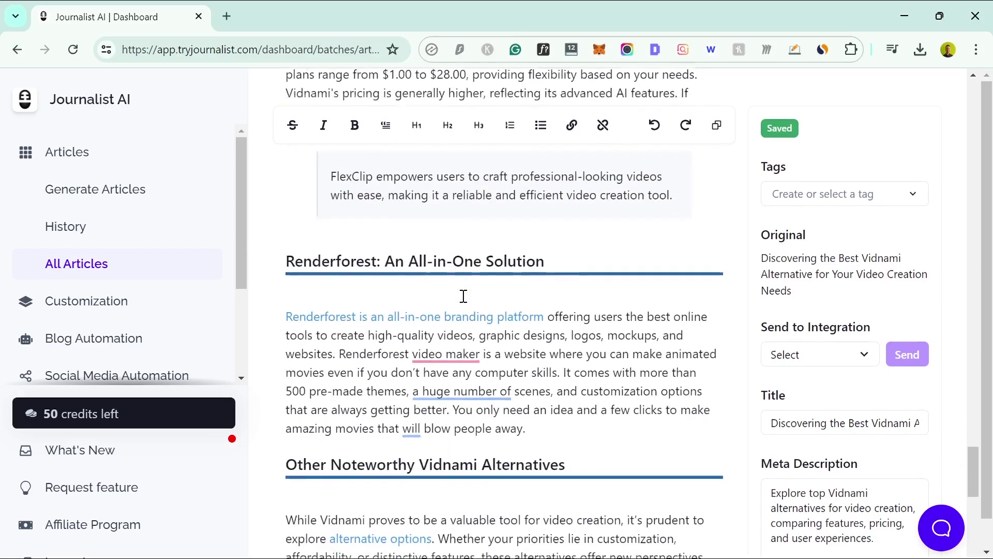
{"action": "scroll", "coordinate": [463, 296], "scroll_direction": "down", "scroll_amount": 2}
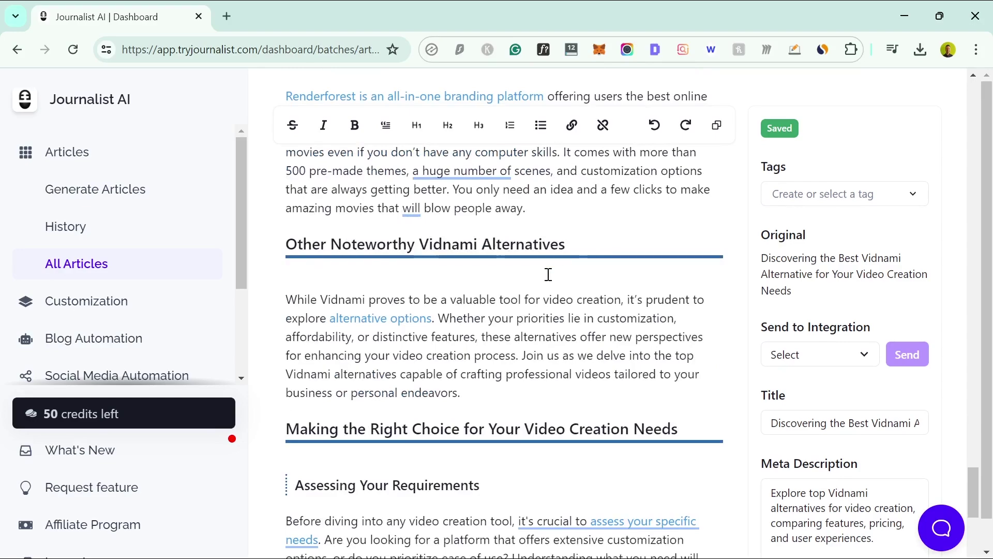
{"action": "scroll", "coordinate": [533, 287], "scroll_direction": "down", "scroll_amount": 1}
{"action": "scroll", "coordinate": [518, 298], "scroll_direction": "down", "scroll_amount": 5}
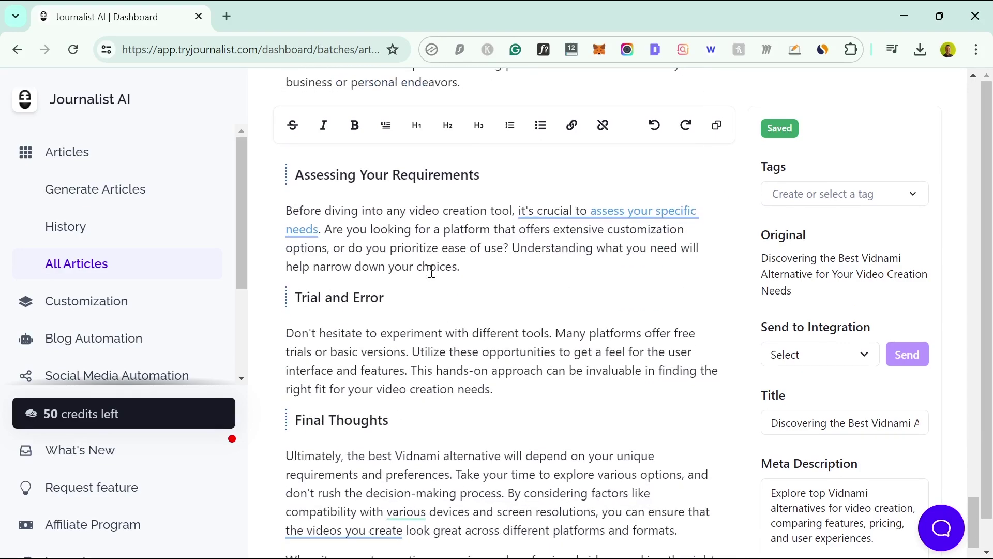
{"action": "scroll", "coordinate": [443, 357], "scroll_direction": "down", "scroll_amount": 6}
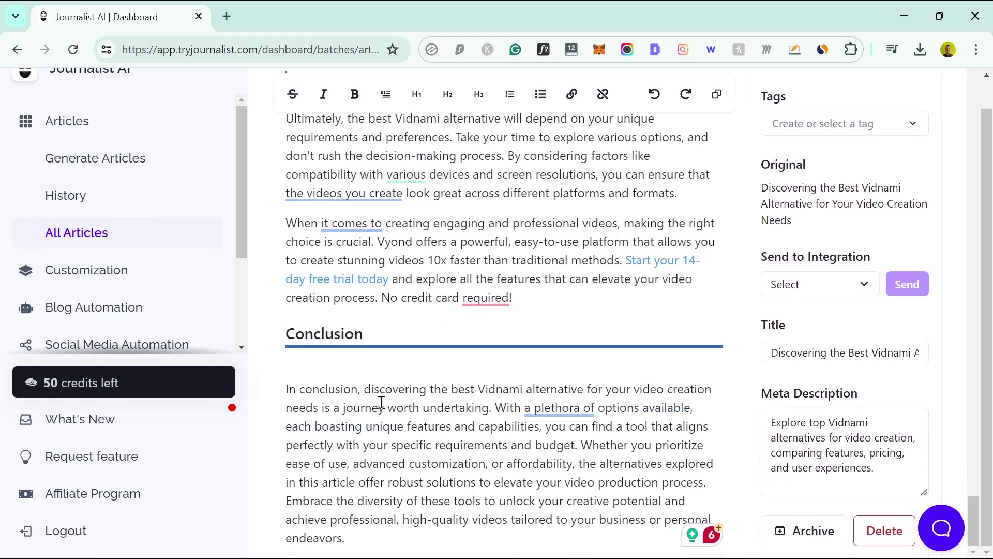
{"action": "scroll", "coordinate": [446, 417], "scroll_direction": "up", "scroll_amount": 15}
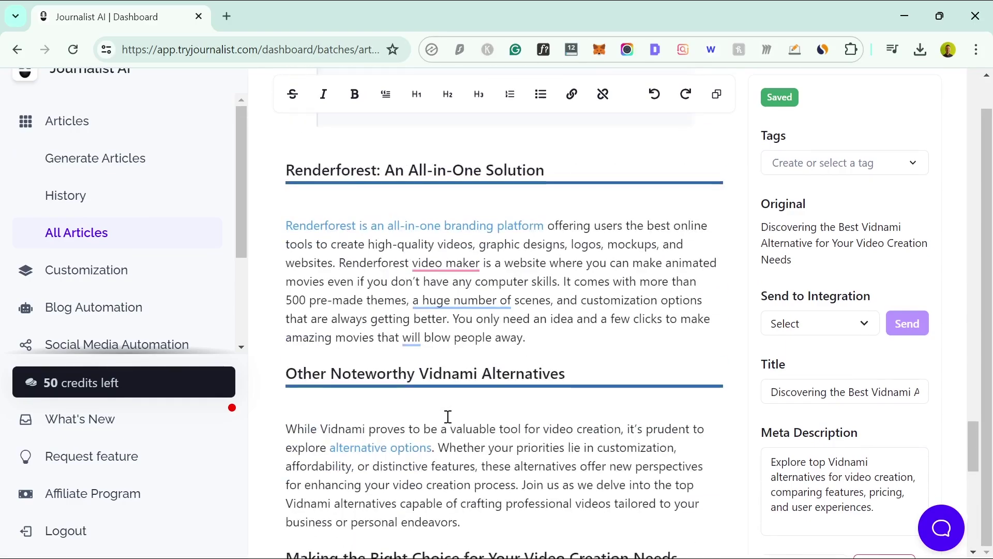
{"action": "scroll", "coordinate": [448, 417], "scroll_direction": "up", "scroll_amount": 15}
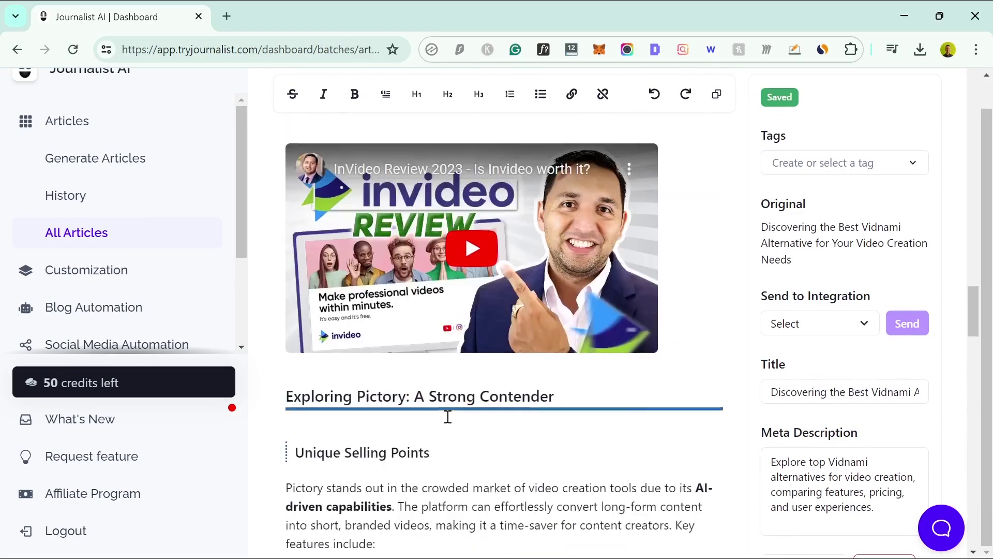
{"action": "scroll", "coordinate": [448, 417], "scroll_direction": "up", "scroll_amount": 15}
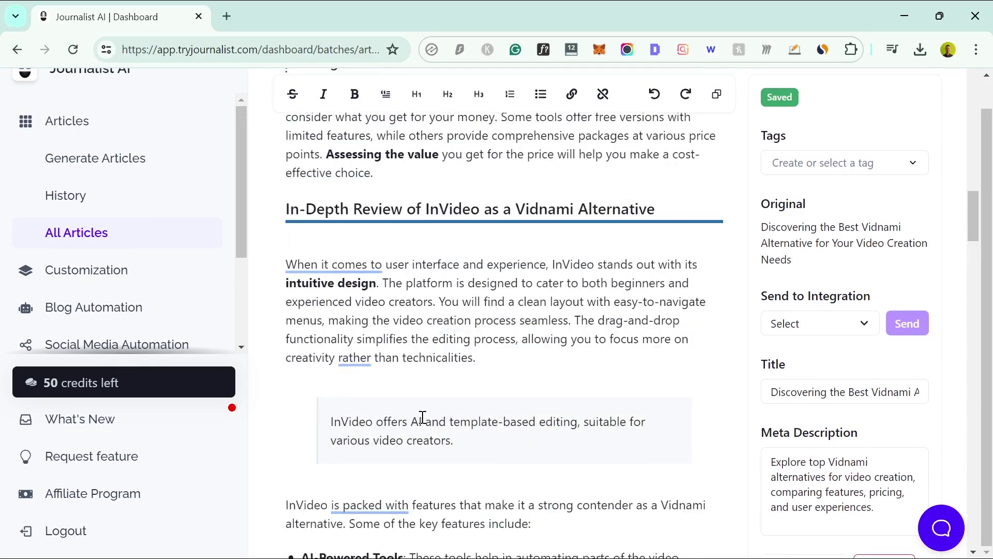
{"action": "scroll", "coordinate": [422, 417], "scroll_direction": "up", "scroll_amount": 1}
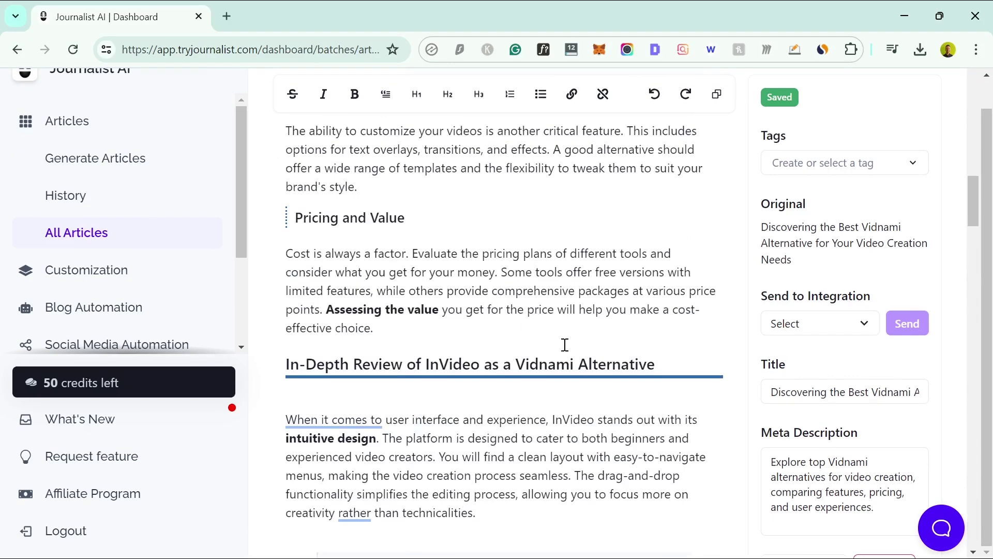
{"action": "scroll", "coordinate": [549, 355], "scroll_direction": "up", "scroll_amount": 3}
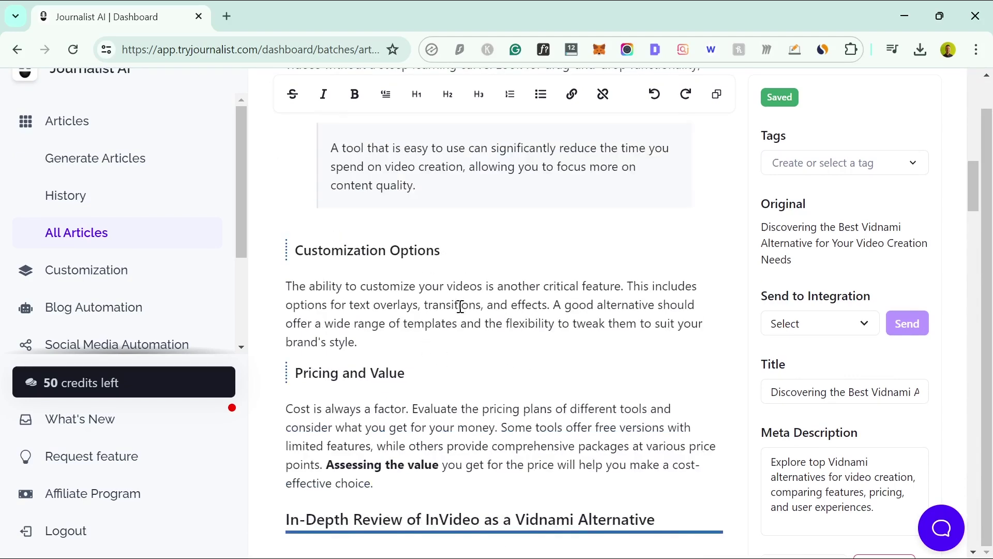
{"action": "scroll", "coordinate": [555, 383], "scroll_direction": "up", "scroll_amount": 4}
{"action": "scroll", "coordinate": [479, 351], "scroll_direction": "up", "scroll_amount": 5}
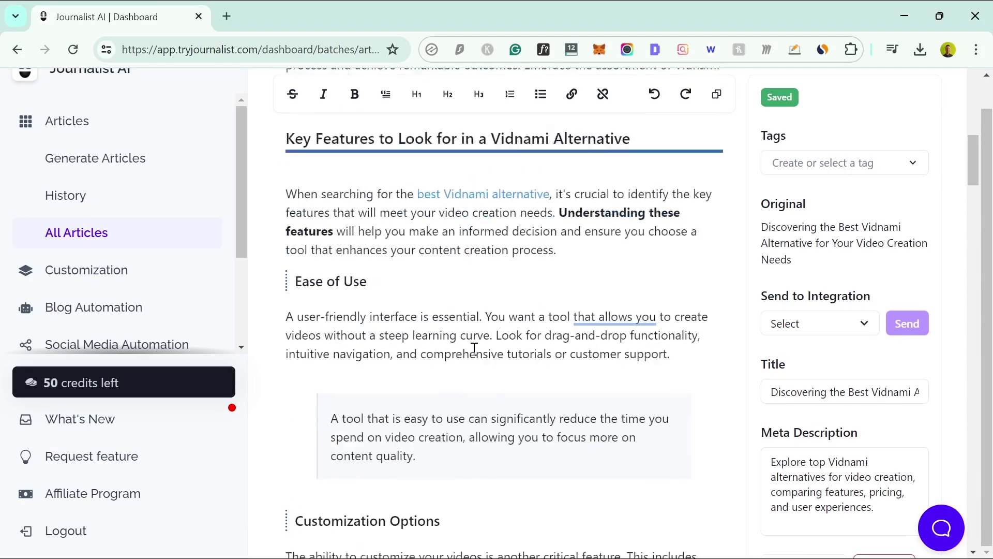
{"action": "scroll", "coordinate": [474, 348], "scroll_direction": "up", "scroll_amount": 3}
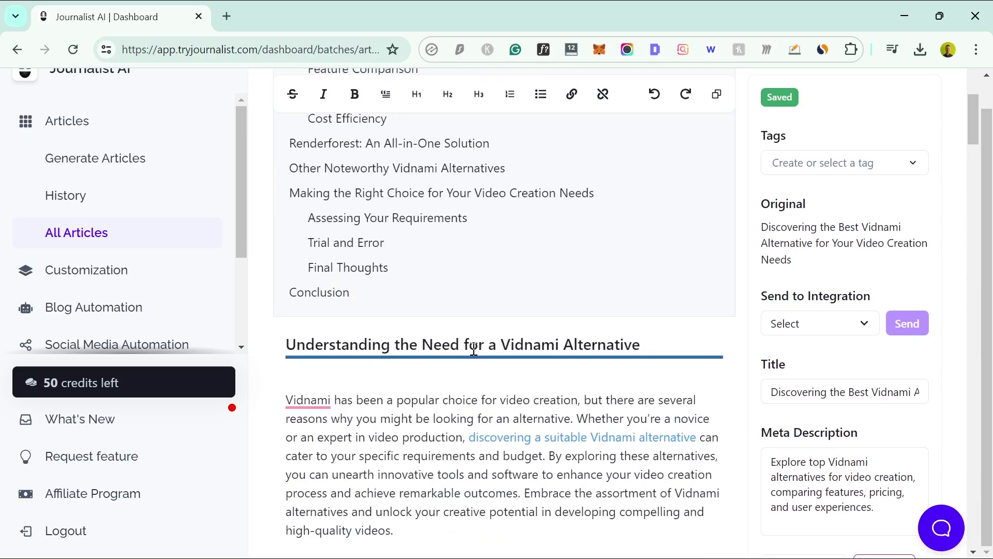
{"action": "left_click", "coordinate": [145, 271]}
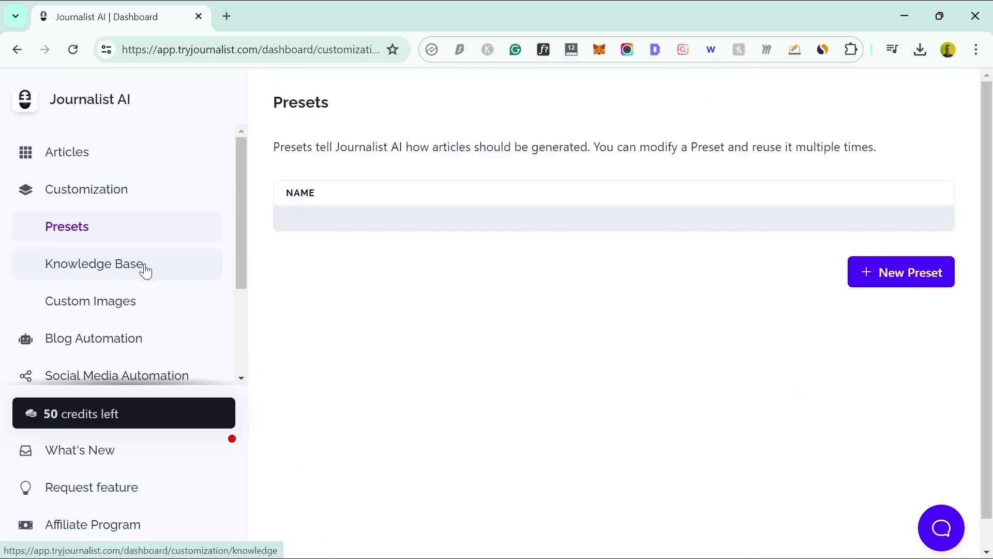
- View the Custom Images page, then the Knowledge Base page requiring a Business upgrade
{"action": "left_click", "coordinate": [116, 318]}
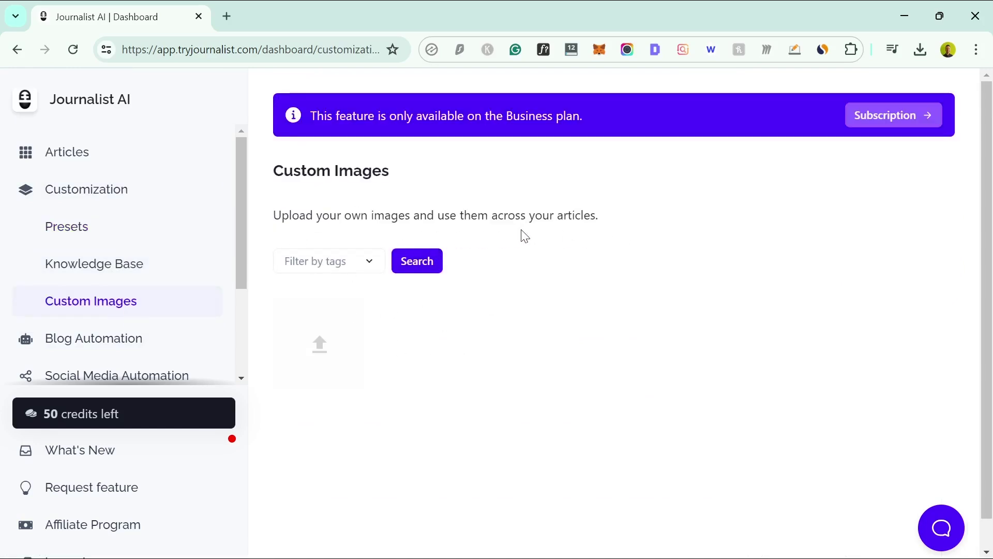
{"action": "left_click", "coordinate": [116, 269]}
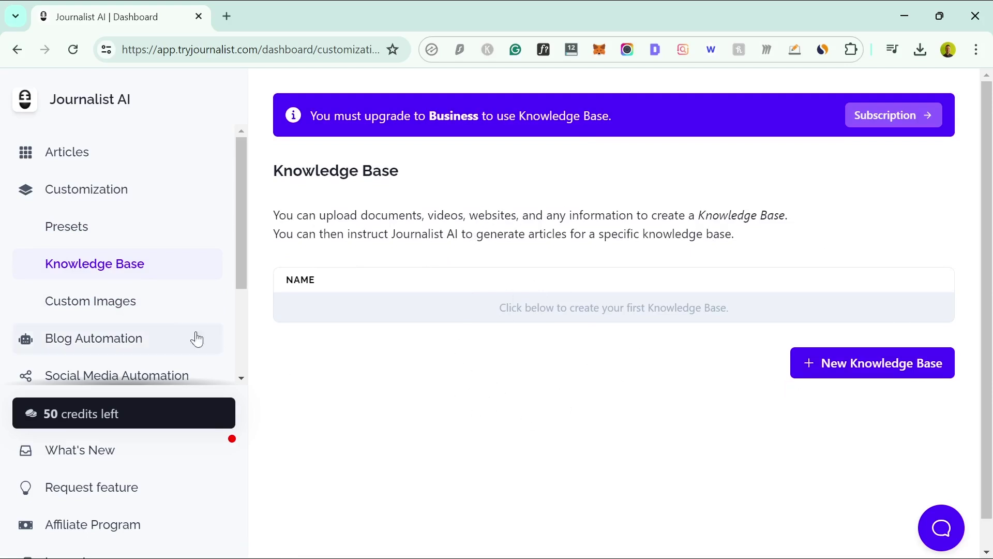
{"action": "scroll", "coordinate": [124, 331], "scroll_direction": "down", "scroll_amount": 1}
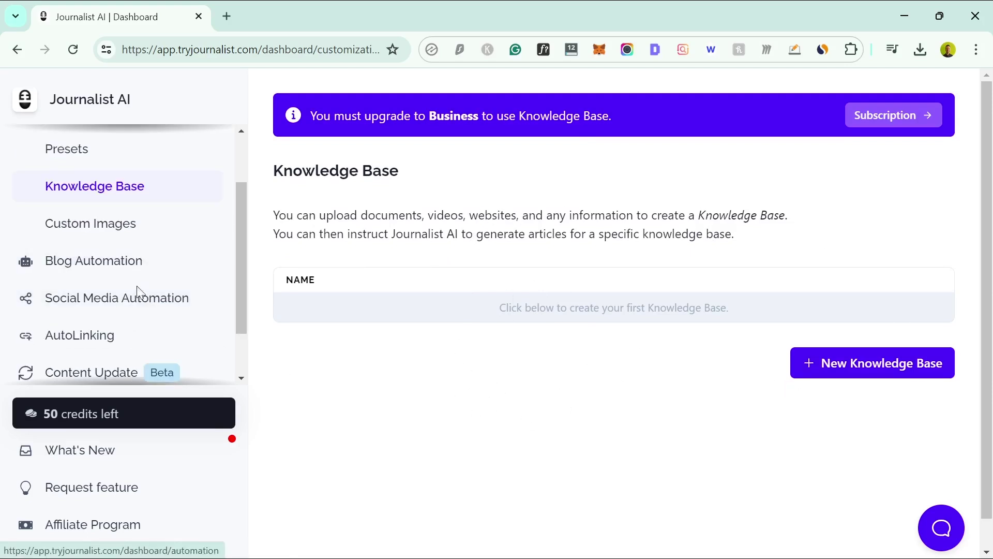
- Open Autoblogs and start a new AutoBlog, scrolling through its form
{"action": "left_click", "coordinate": [127, 273]}
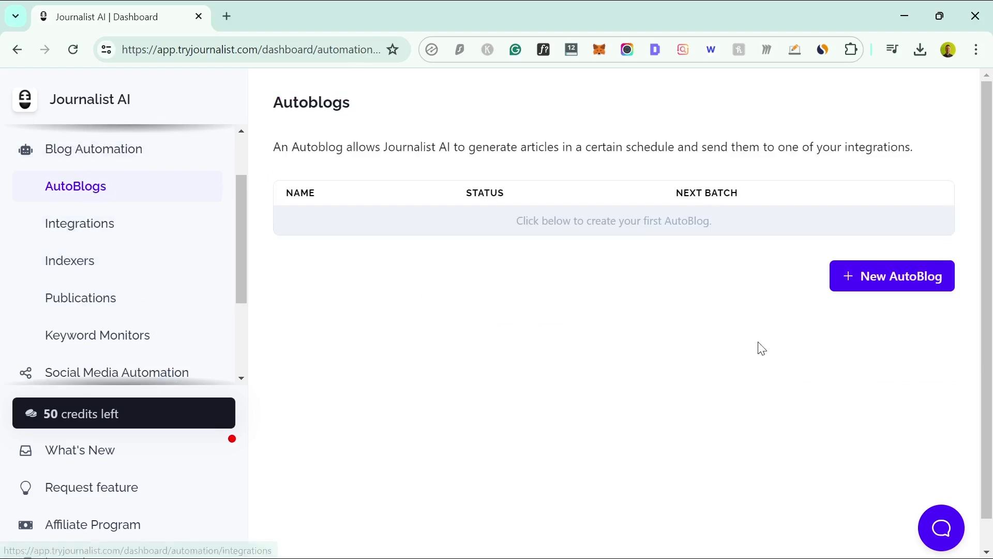
{"action": "left_click", "coordinate": [854, 284]}
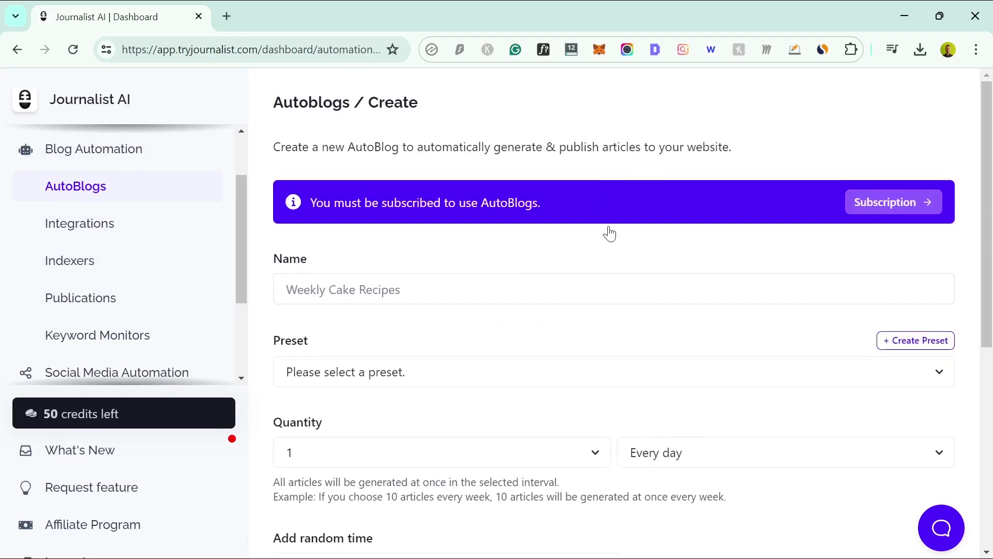
{"action": "scroll", "coordinate": [610, 292], "scroll_direction": "down", "scroll_amount": 2}
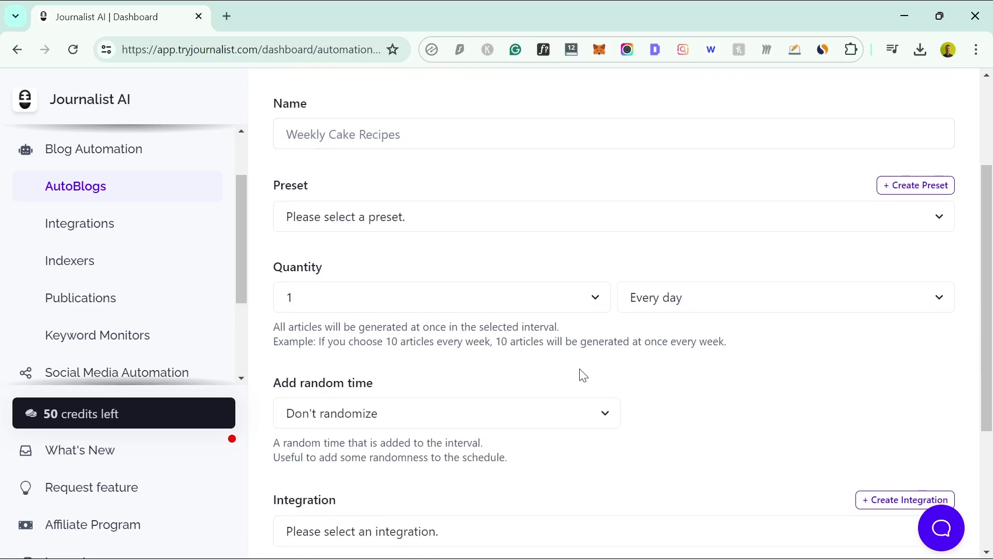
{"action": "scroll", "coordinate": [584, 375], "scroll_direction": "down", "scroll_amount": 1}
{"action": "scroll", "coordinate": [584, 375], "scroll_direction": "down", "scroll_amount": 1}
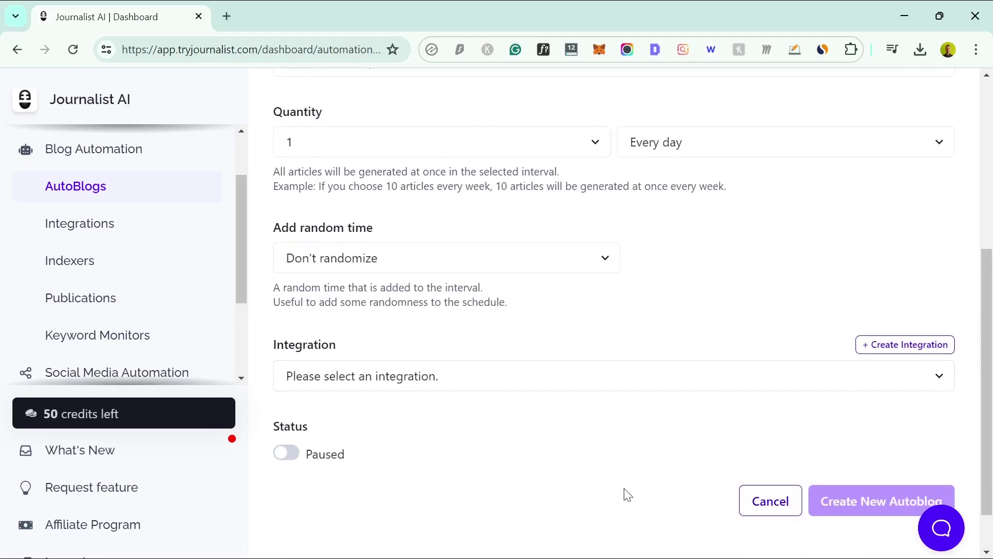
{"action": "scroll", "coordinate": [612, 366], "scroll_direction": "up", "scroll_amount": 2}
- Leave the article interval at Every day and go to the Integrations page
{"action": "left_click", "coordinate": [694, 290]}
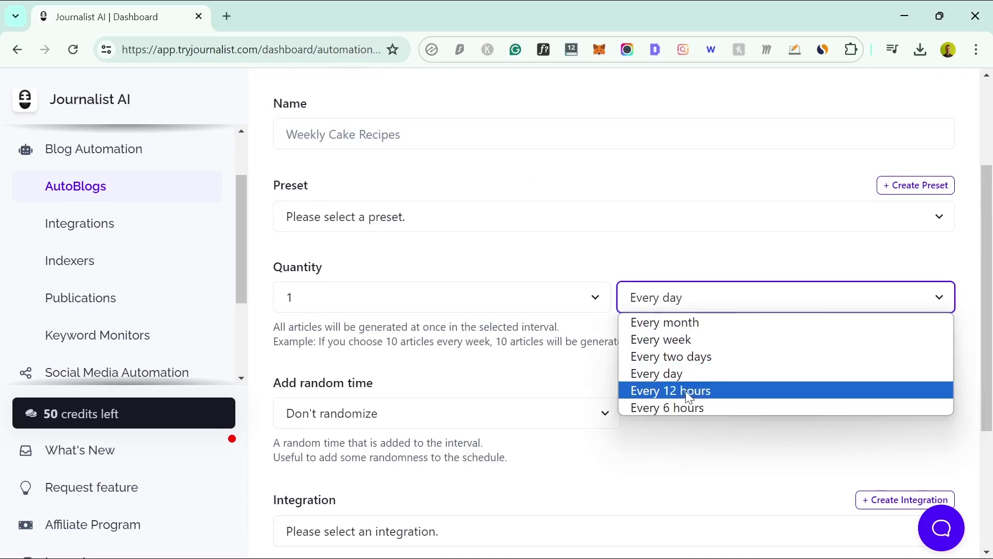
{"action": "left_click", "coordinate": [598, 331]}
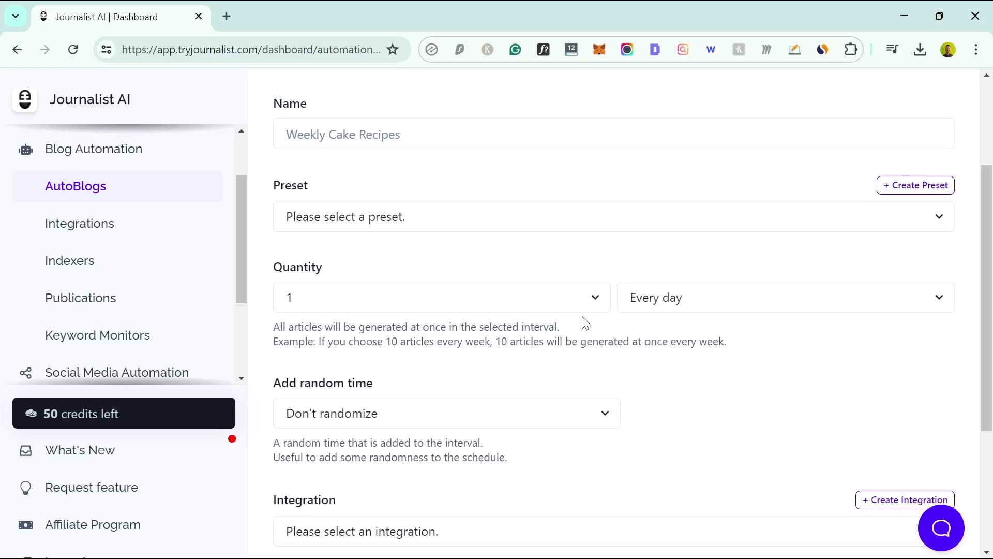
{"action": "left_click", "coordinate": [89, 226]}
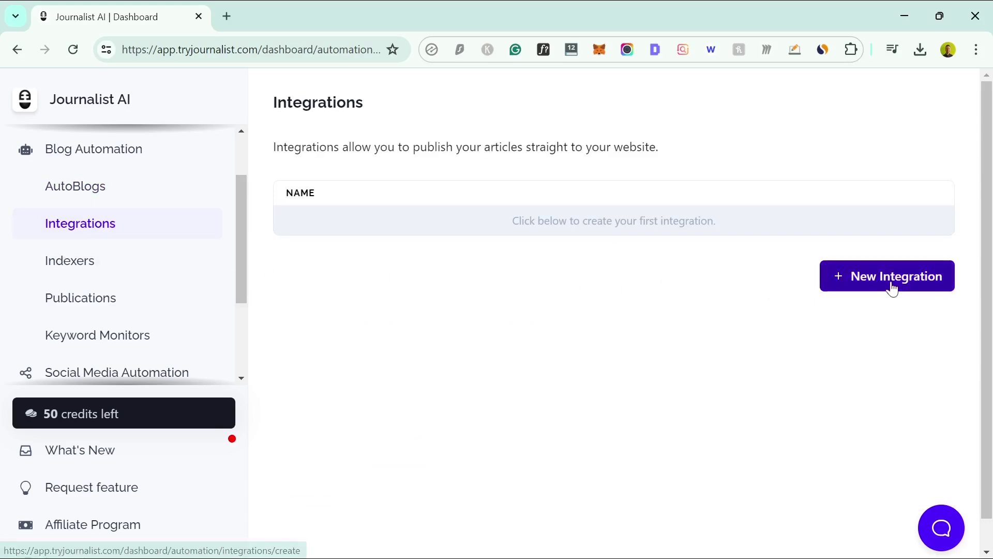
- Start a new integration with Webflow as the type and scroll through its settings
{"action": "left_click", "coordinate": [863, 289]}
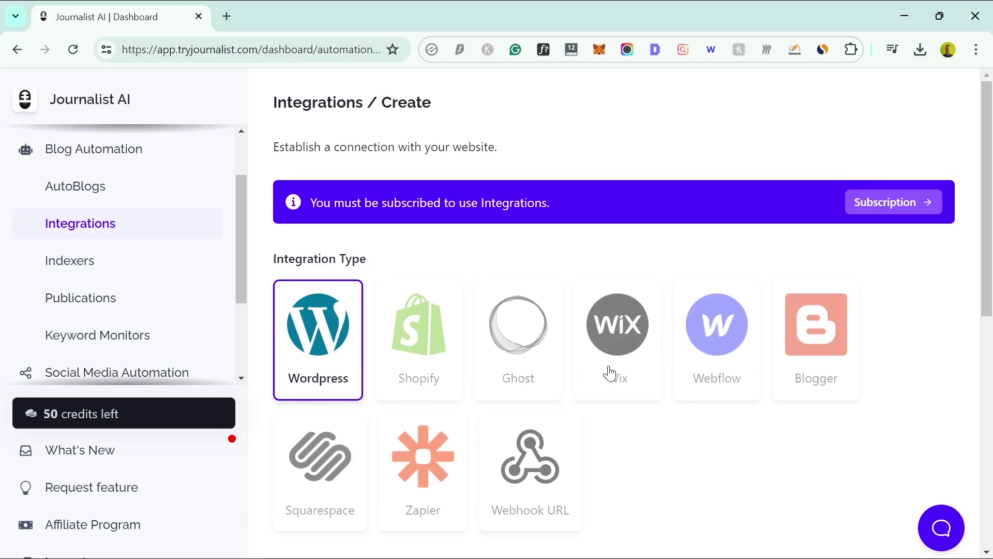
{"action": "left_click", "coordinate": [710, 380]}
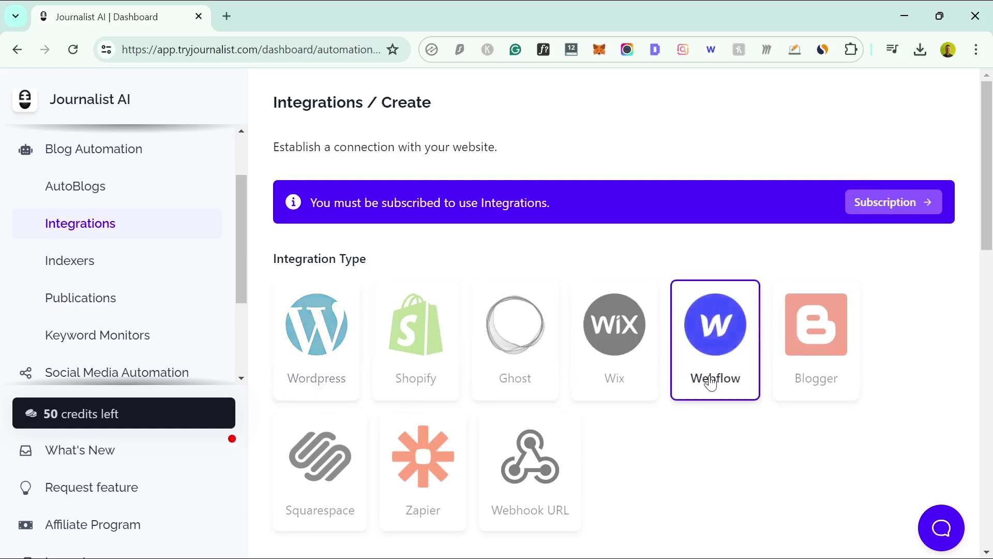
{"action": "scroll", "coordinate": [550, 373], "scroll_direction": "down", "scroll_amount": 2}
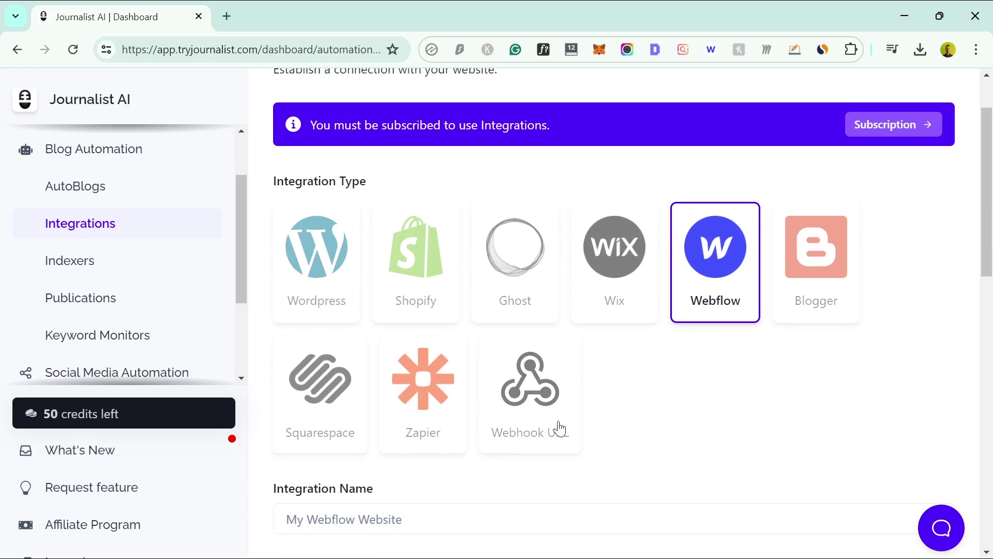
{"action": "scroll", "coordinate": [630, 419], "scroll_direction": "down", "scroll_amount": 2}
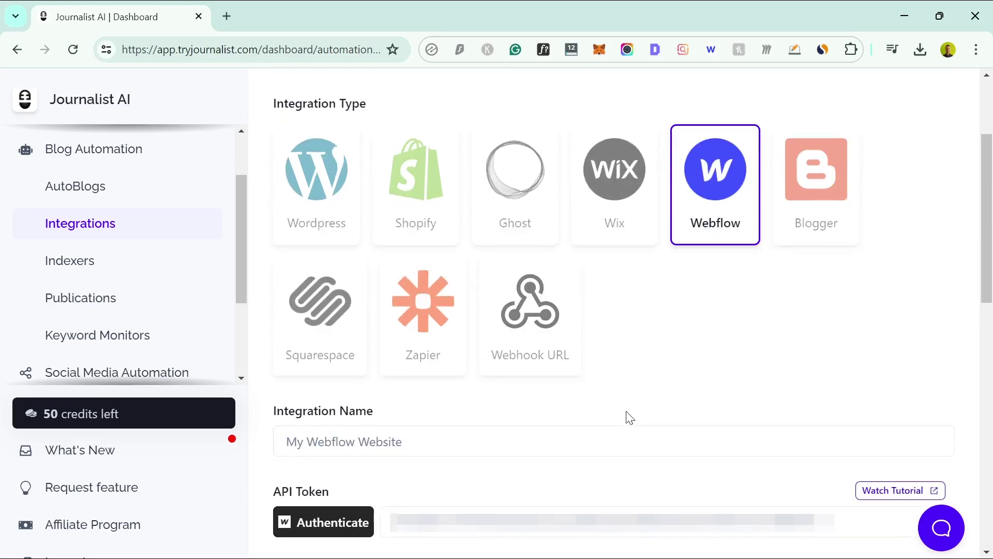
{"action": "scroll", "coordinate": [628, 418], "scroll_direction": "down", "scroll_amount": 3}
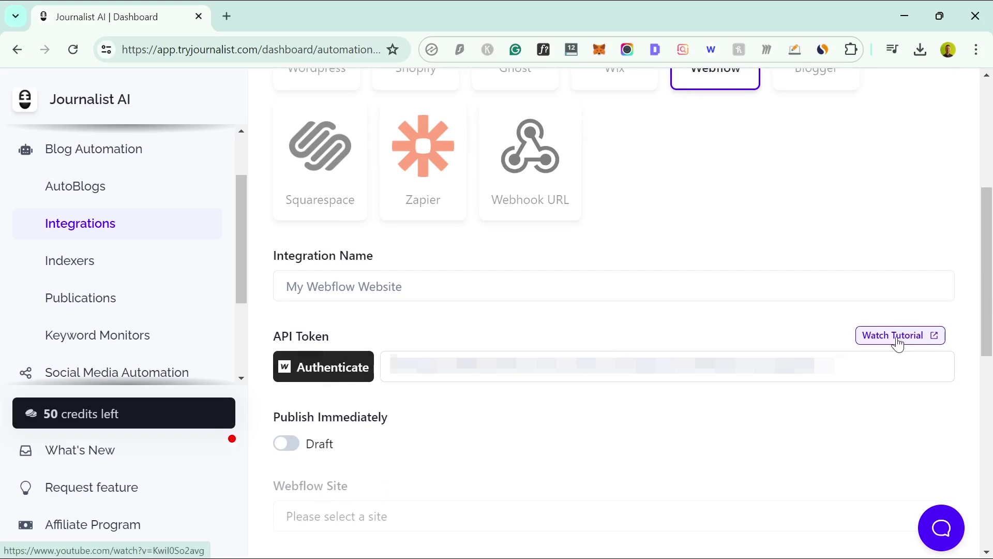
{"action": "scroll", "coordinate": [569, 342], "scroll_direction": "down", "scroll_amount": 1}
{"action": "scroll", "coordinate": [516, 347], "scroll_direction": "down", "scroll_amount": 1}
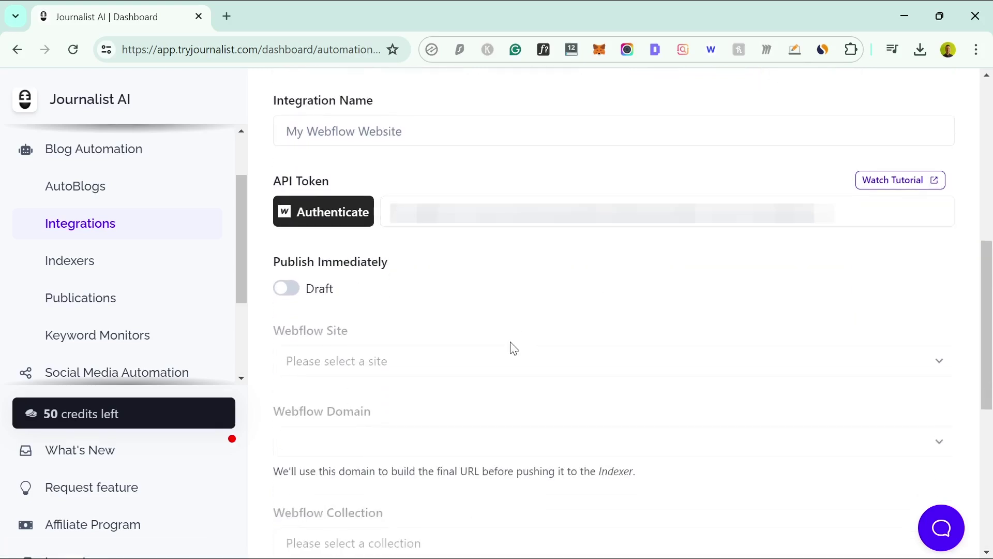
- Turn on Publish Immediately for the Webflow integration, then open the Indexers page
{"action": "left_click", "coordinate": [290, 295]}
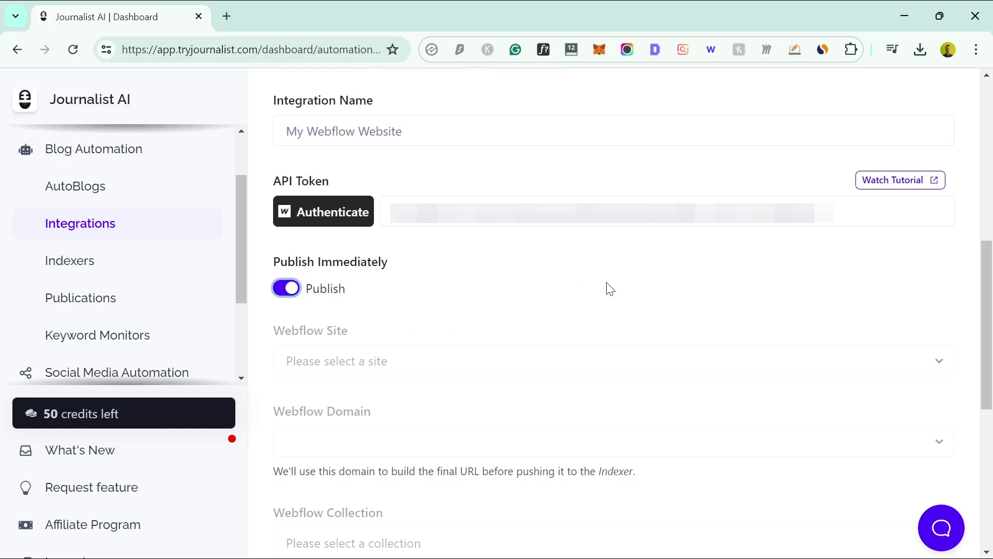
{"action": "scroll", "coordinate": [613, 290], "scroll_direction": "down", "scroll_amount": 1}
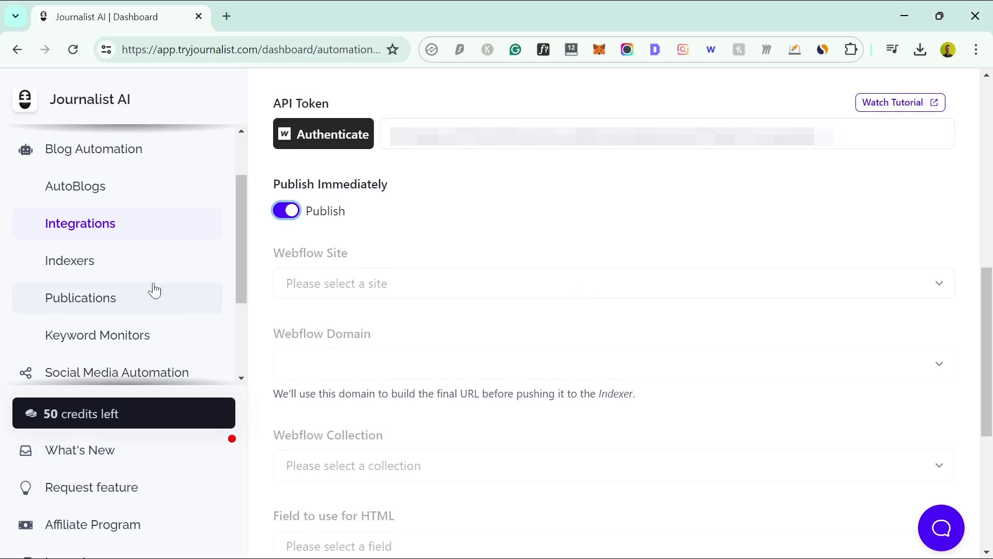
{"action": "left_click", "coordinate": [119, 265]}
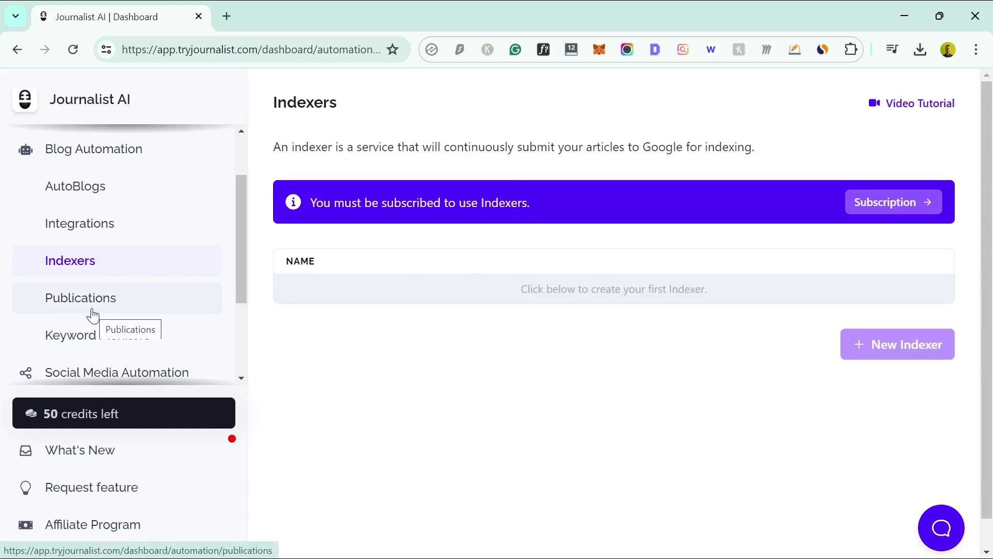
- Look over the Keyword Monitors page, then open the Social Media Automation page
{"action": "left_click", "coordinate": [74, 331]}
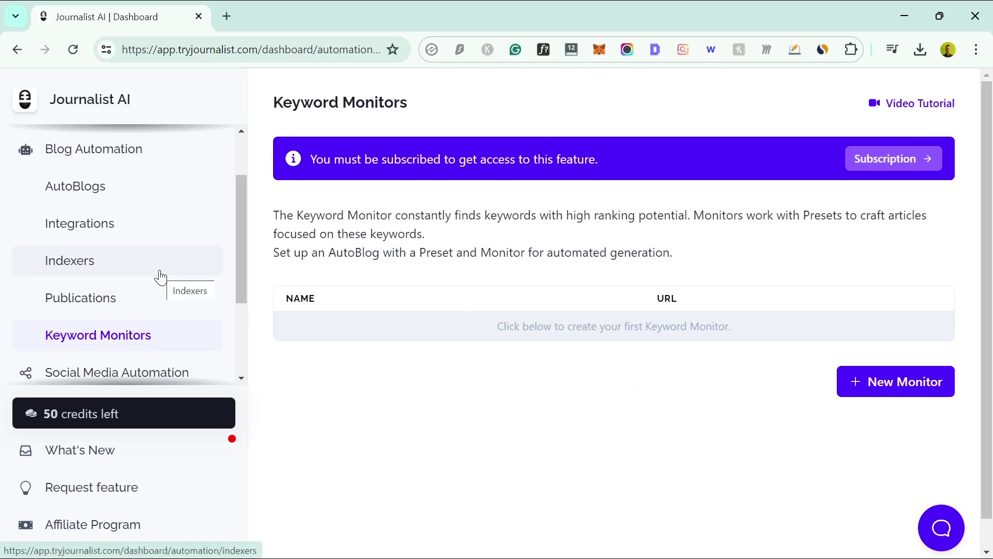
{"action": "scroll", "coordinate": [160, 276], "scroll_direction": "down", "scroll_amount": 2}
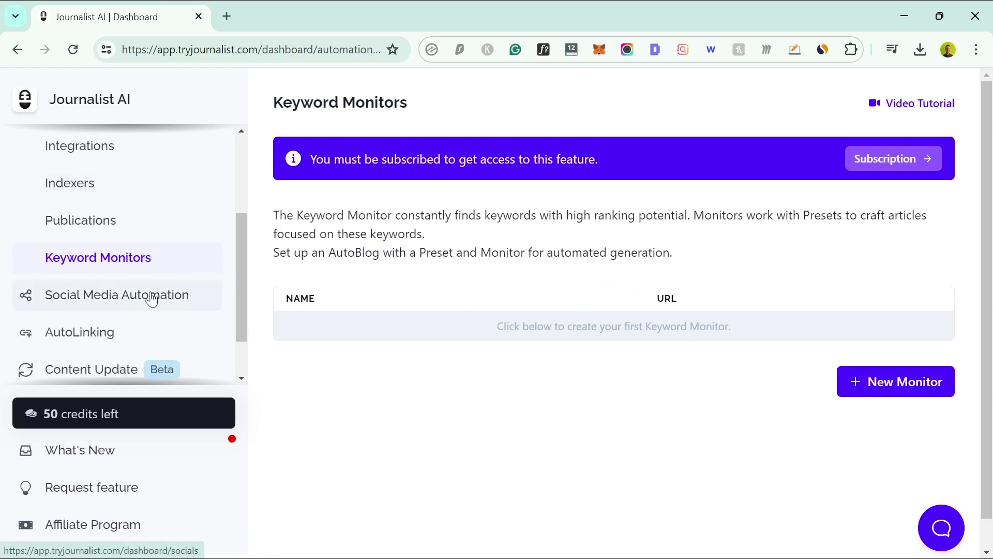
{"action": "left_click", "coordinate": [152, 299]}
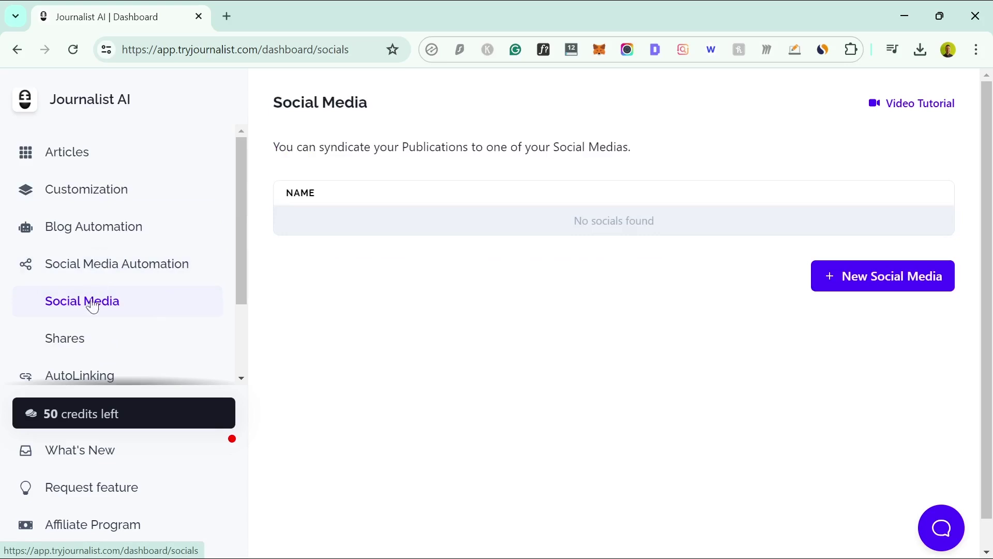
- Start a new social media connection, keep Facebook as its type, and scroll down the form
{"action": "left_click", "coordinate": [903, 292]}
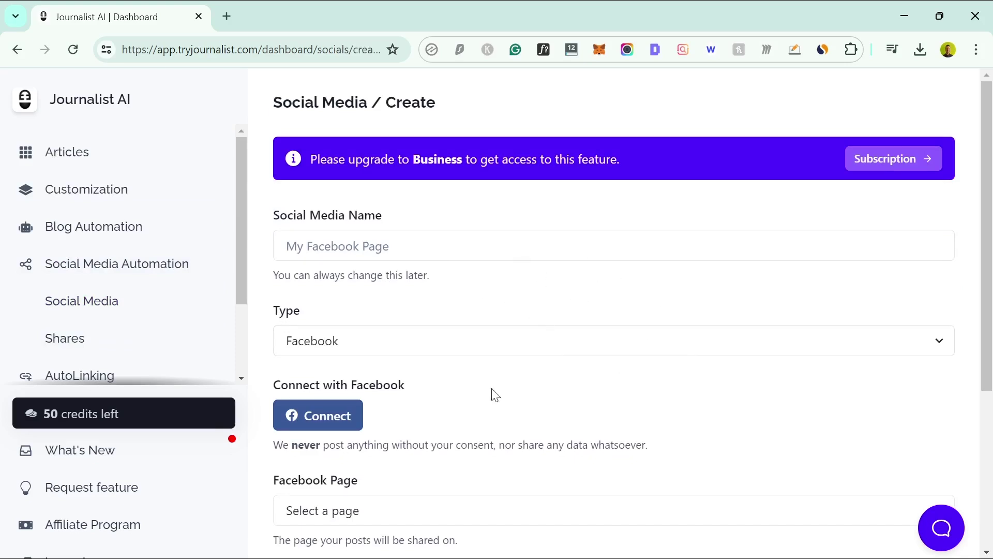
{"action": "left_click", "coordinate": [400, 337]}
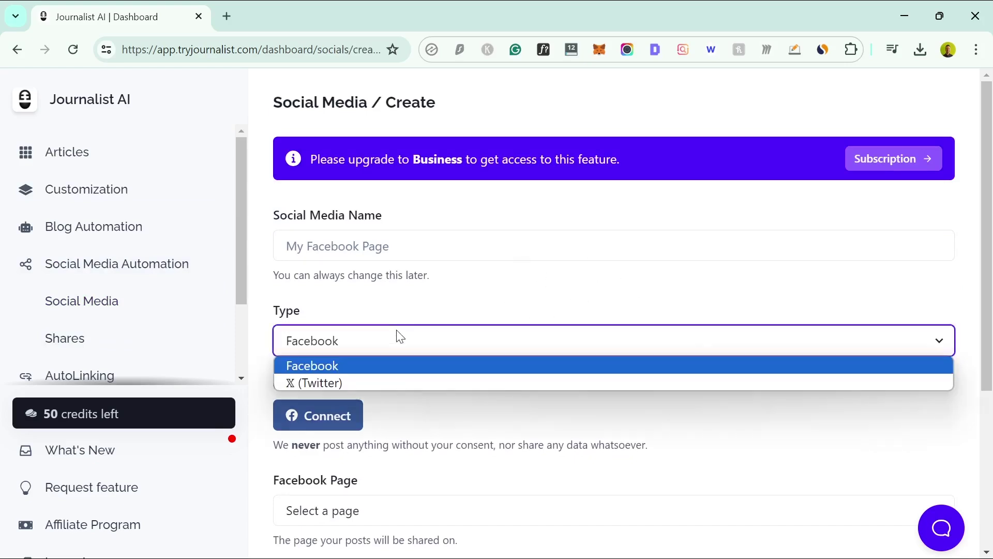
{"action": "left_click", "coordinate": [400, 337]}
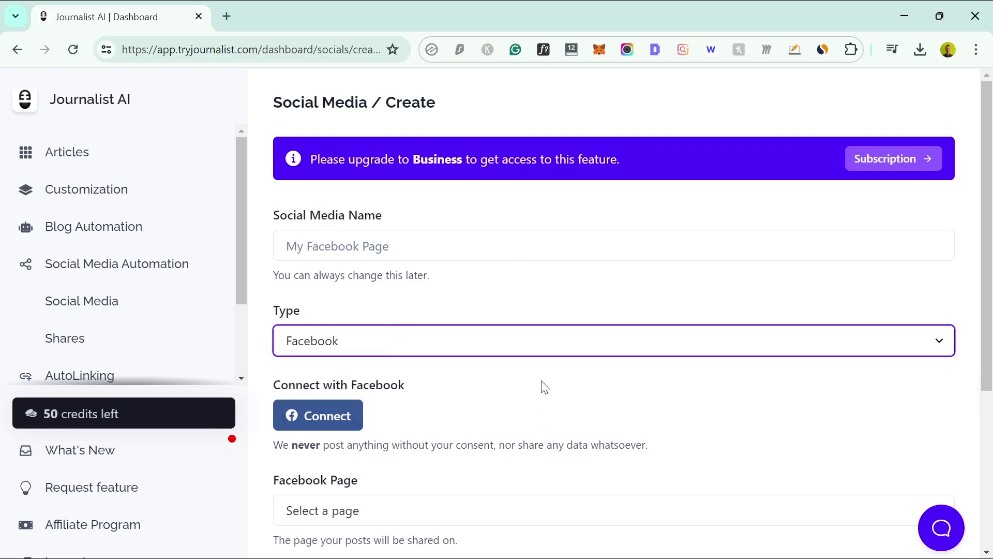
{"action": "scroll", "coordinate": [543, 362], "scroll_direction": "down", "scroll_amount": 2}
{"action": "scroll", "coordinate": [538, 343], "scroll_direction": "down", "scroll_amount": 2}
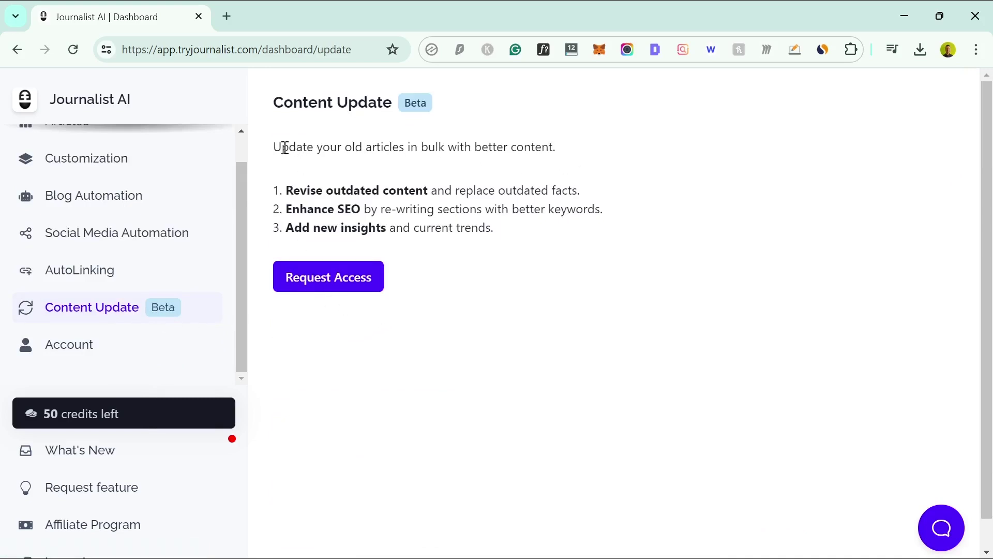
- Read the Content Update description, highlighting its intro sentence, the first benefit and the outdated-facts phrase
{"action": "left_click_drag", "start_coordinate": [283, 147], "coordinate": [523, 143]}
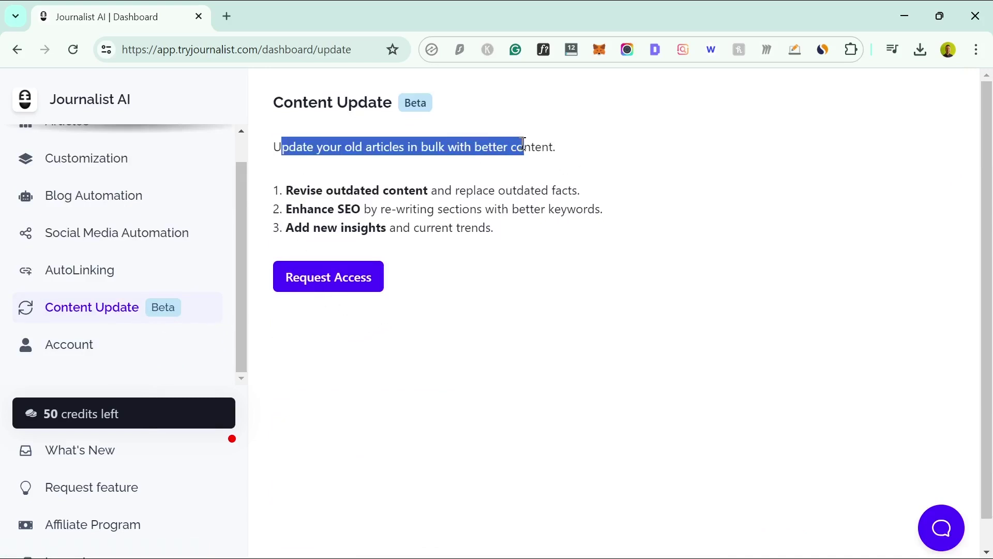
{"action": "left_click", "coordinate": [523, 154]}
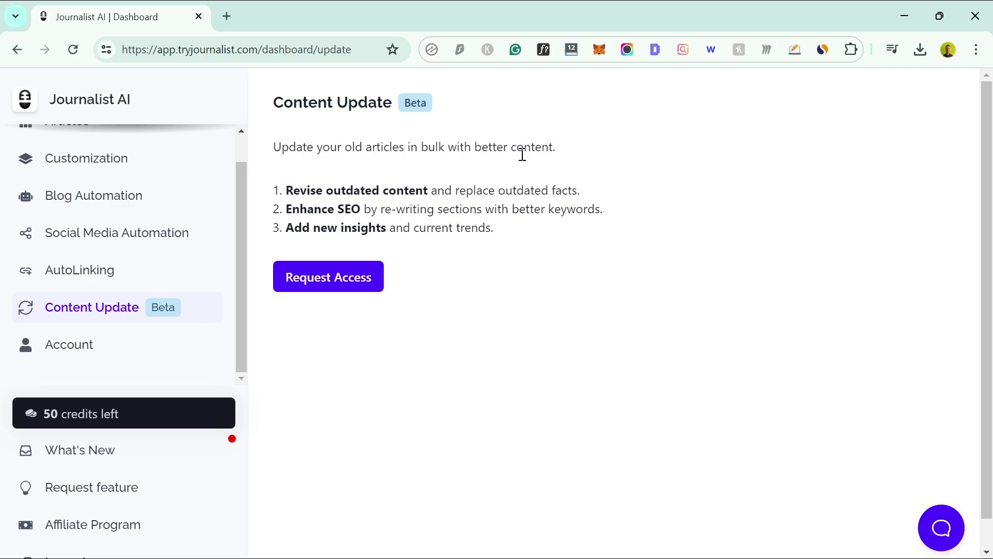
{"action": "left_click_drag", "start_coordinate": [287, 191], "coordinate": [588, 179]}
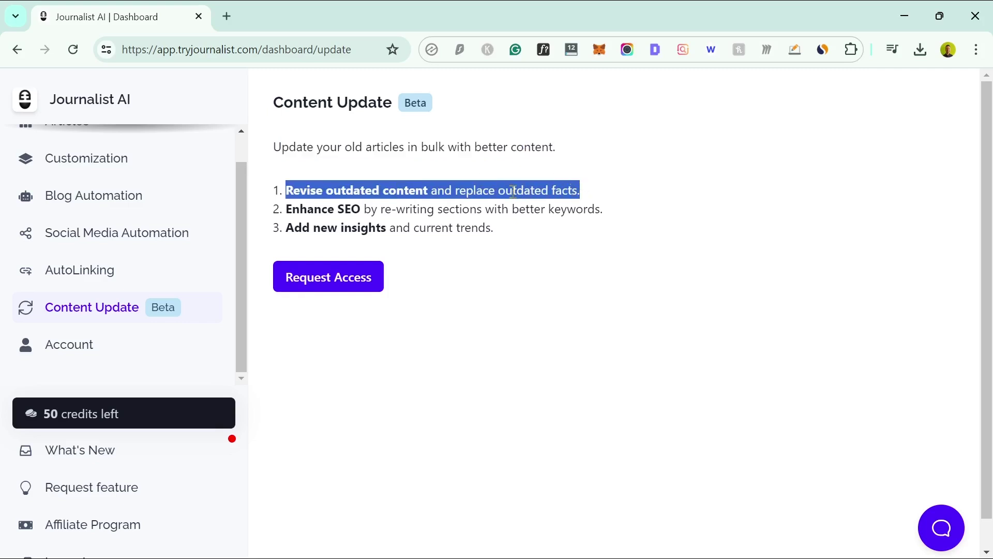
{"action": "left_click_drag", "start_coordinate": [496, 191], "coordinate": [575, 188]}
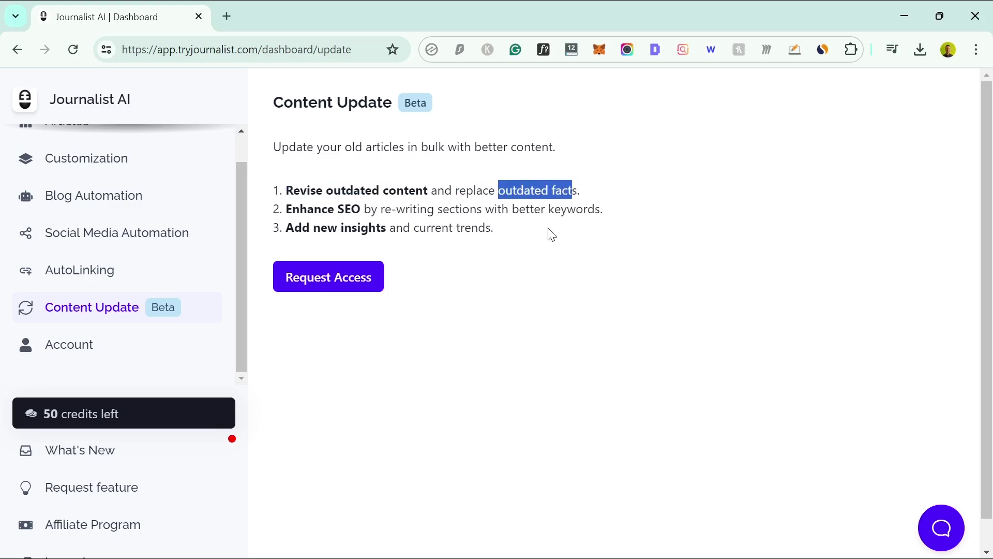
{"action": "left_click", "coordinate": [480, 214]}
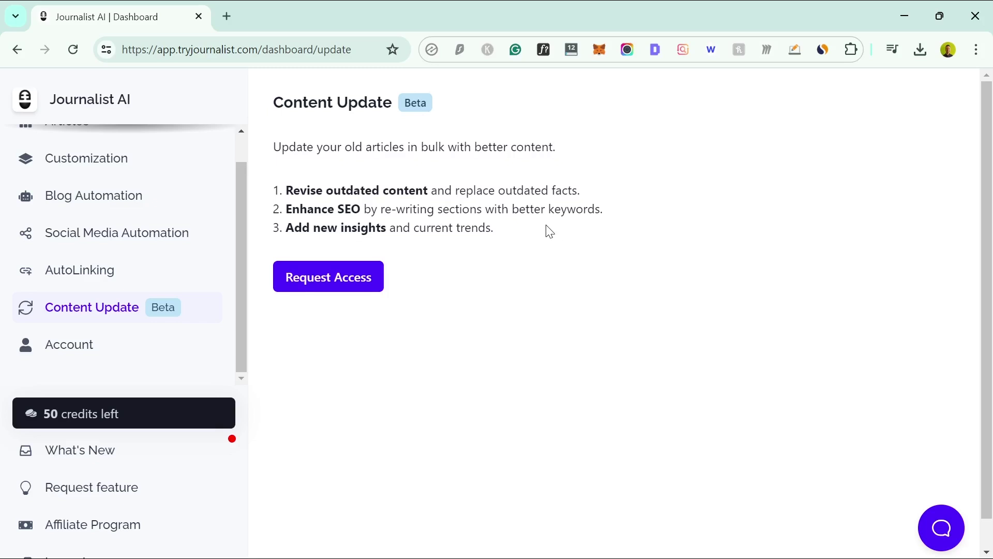
{"action": "scroll", "coordinate": [122, 173], "scroll_direction": "up", "scroll_amount": 1}
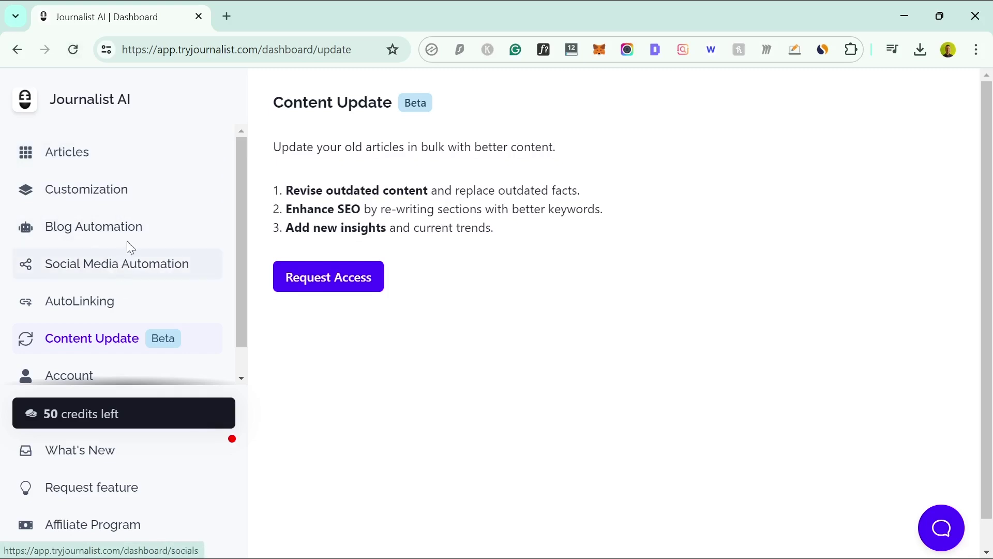
- Go back to Articles to reopen the Generate Articles form in SEO Article Titles mode
{"action": "left_click", "coordinate": [90, 163]}
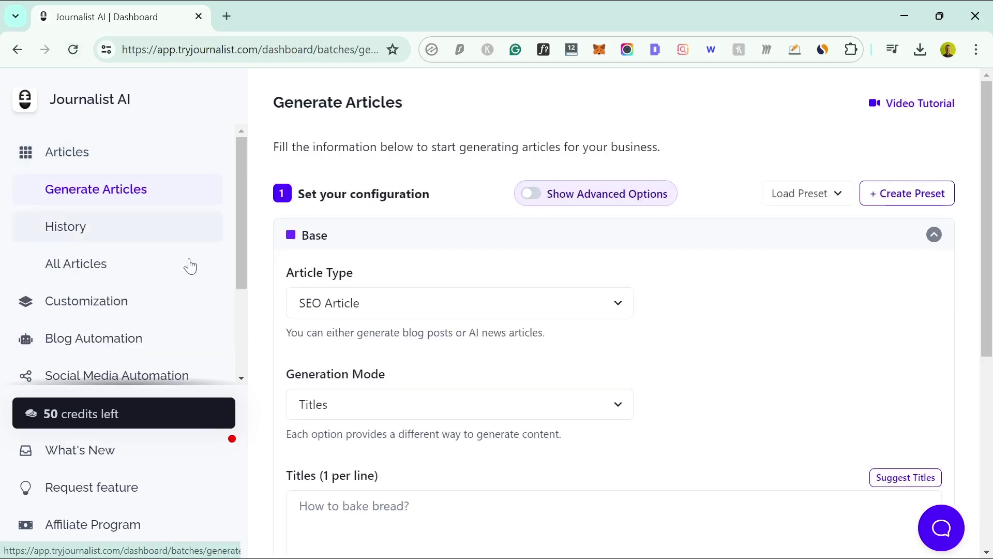